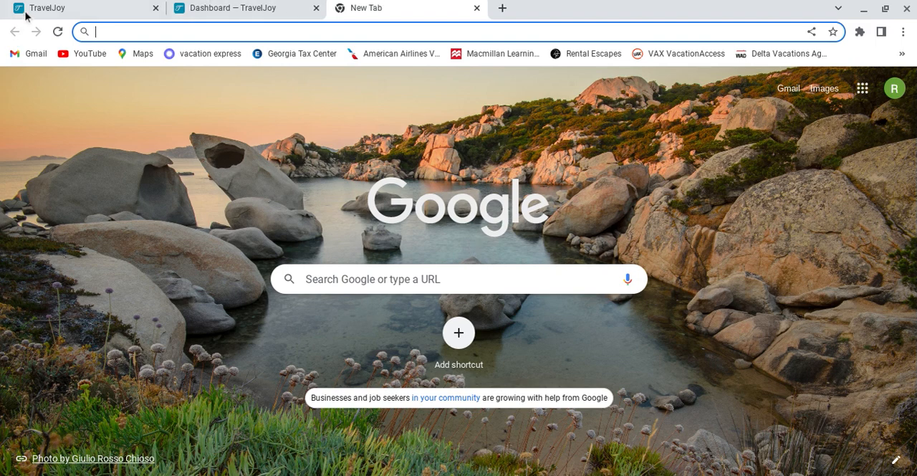
Step: Open the Travel With Arie Custom Planning Service booking page and review its introduction, research fee and quote request terms
left_click(45, 12)
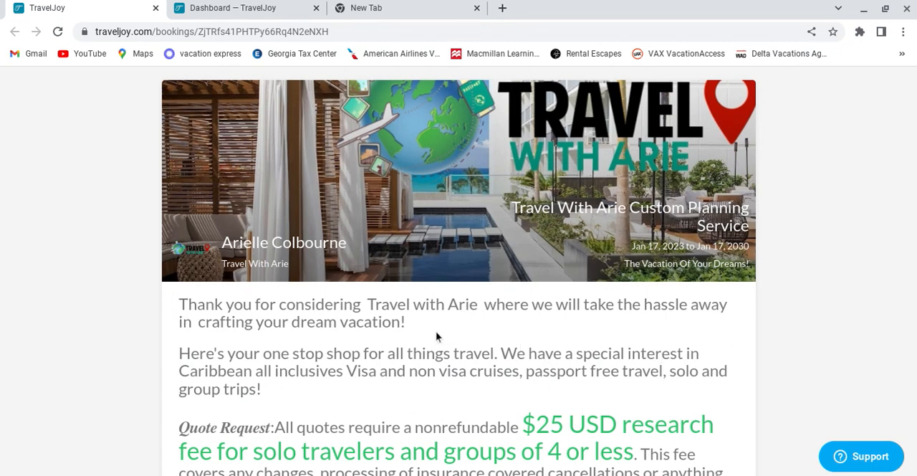
scroll(678, 286, "down", 3)
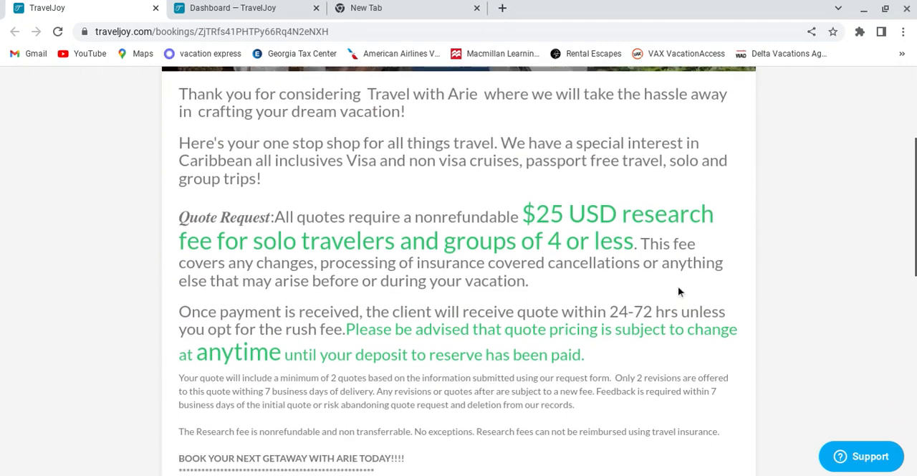
scroll(683, 288, "down", 2)
scroll(684, 289, "up", 2)
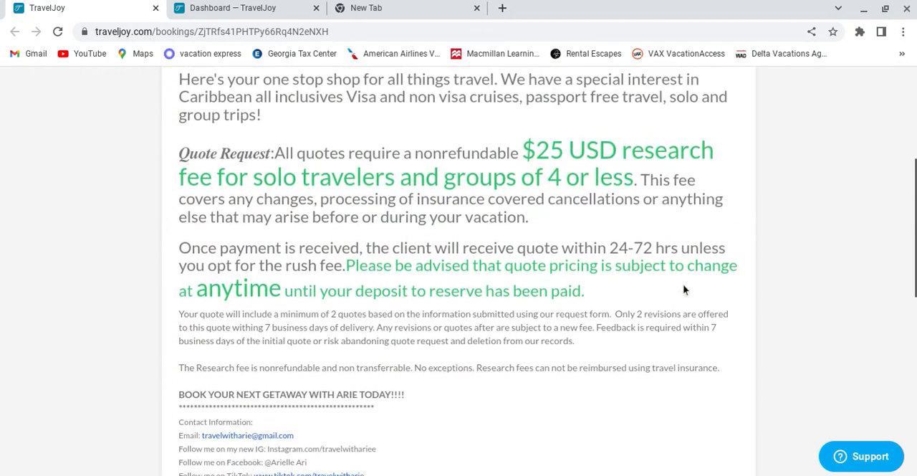
scroll(684, 290, "up", 3)
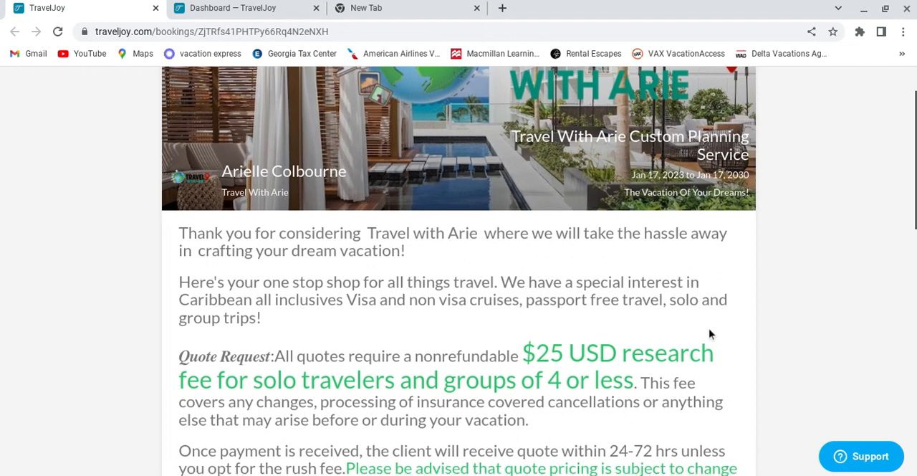
scroll(709, 334, "down", 1)
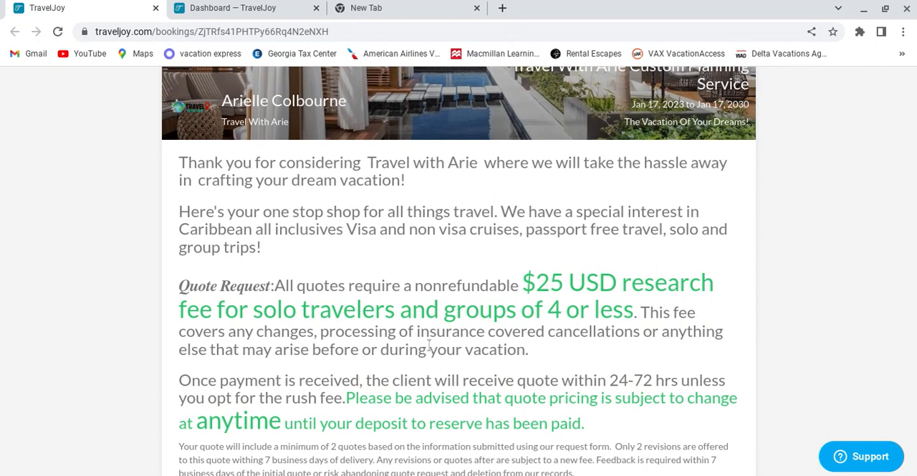
scroll(437, 387, "down", 1)
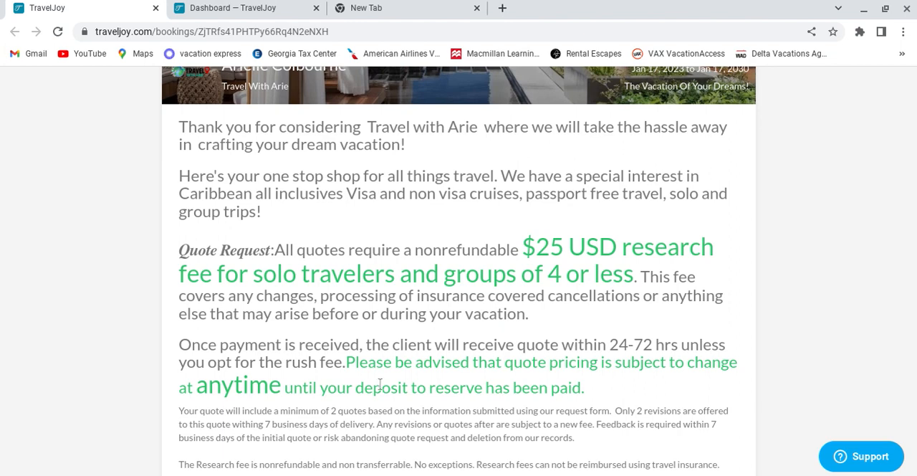
scroll(379, 384, "down", 1)
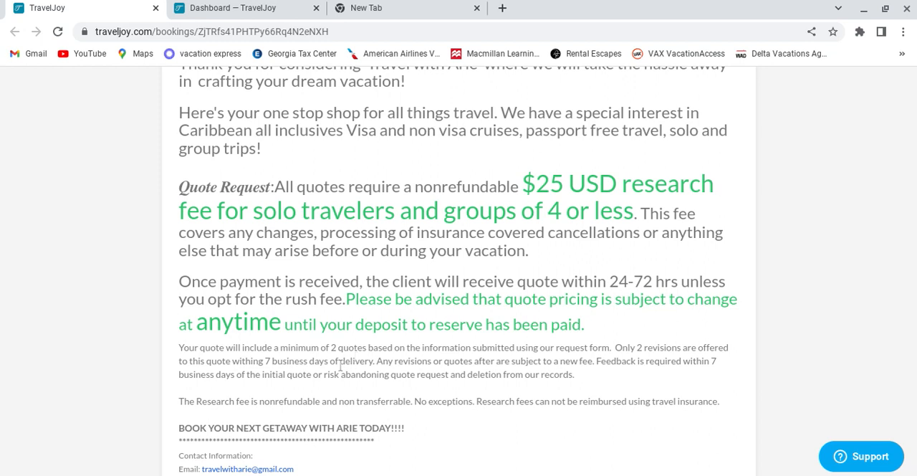
scroll(405, 366, "down", 1)
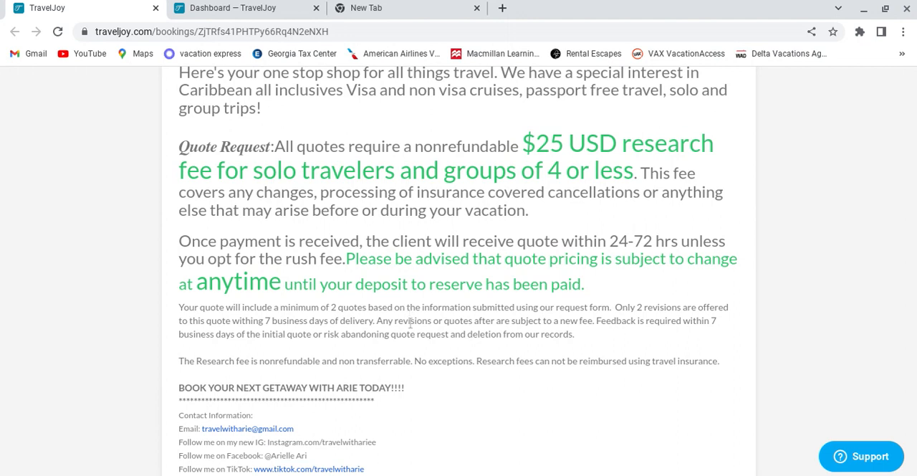
Step: Look over the available packages and extra options, and start booking the Research Fee For 1-4 travelers package
scroll(430, 355, "down", 1)
scroll(399, 363, "down", 4)
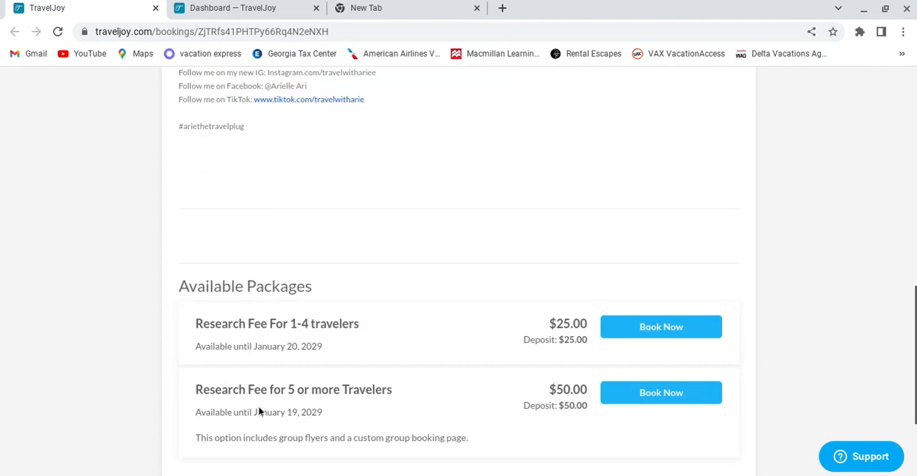
scroll(503, 345, "down", 2)
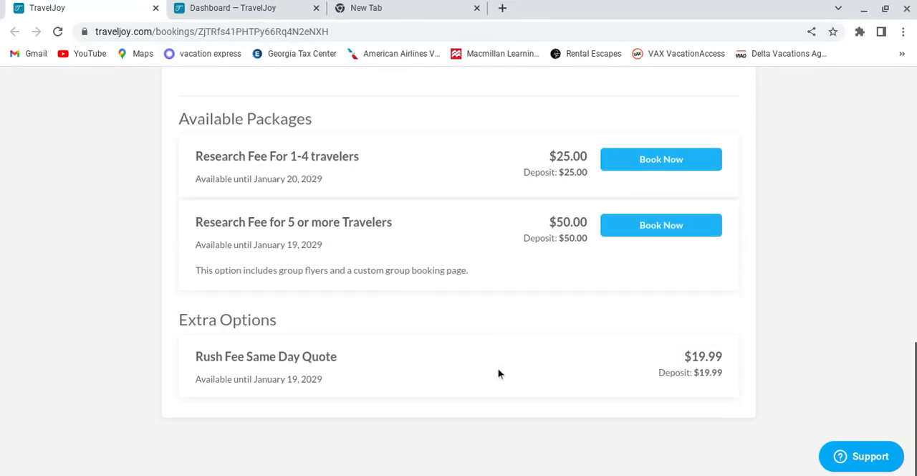
scroll(491, 357, "up", 3)
scroll(491, 356, "up", 7)
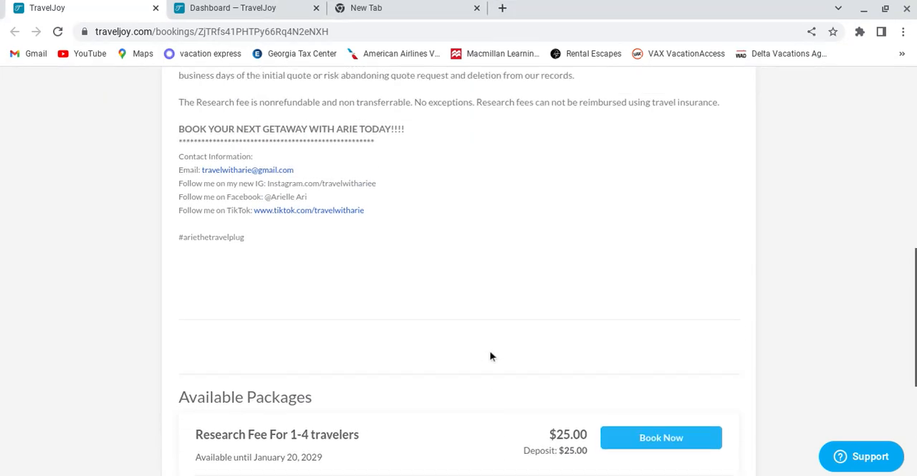
scroll(511, 351, "down", 8)
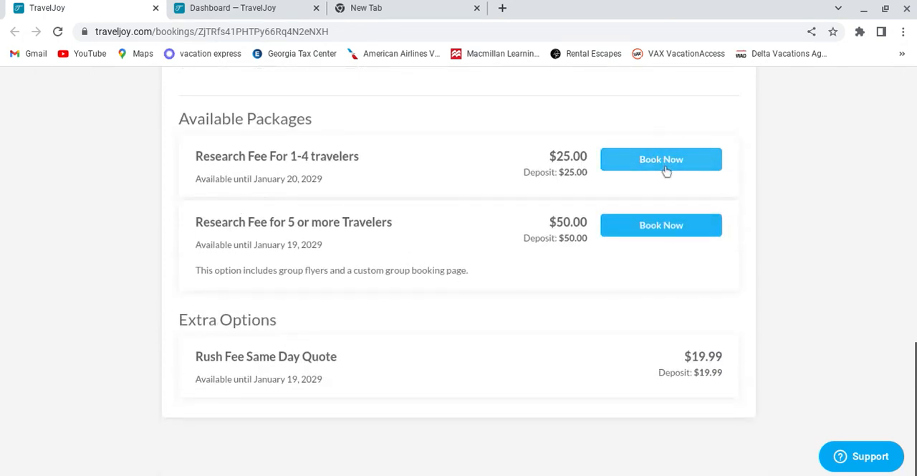
left_click(664, 168)
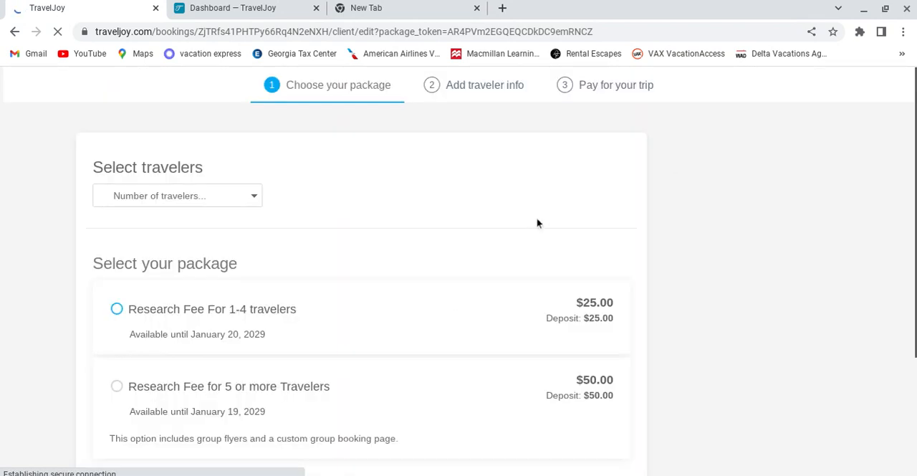
left_click(231, 309)
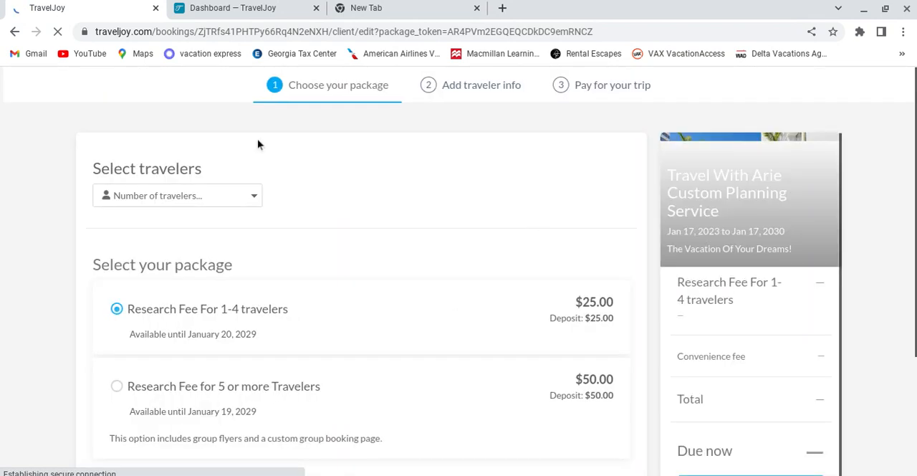
Step: Switch the booking to the Research Fee for 5 or more Travelers package and add the Rush Fee Same Day Quote extra
scroll(557, 269, "down", 2)
scroll(557, 266, "down", 1)
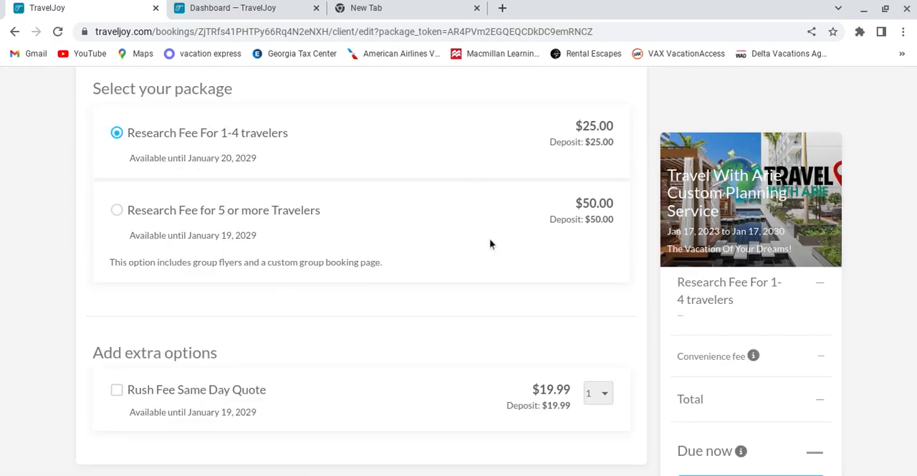
scroll(459, 187, "up", 1)
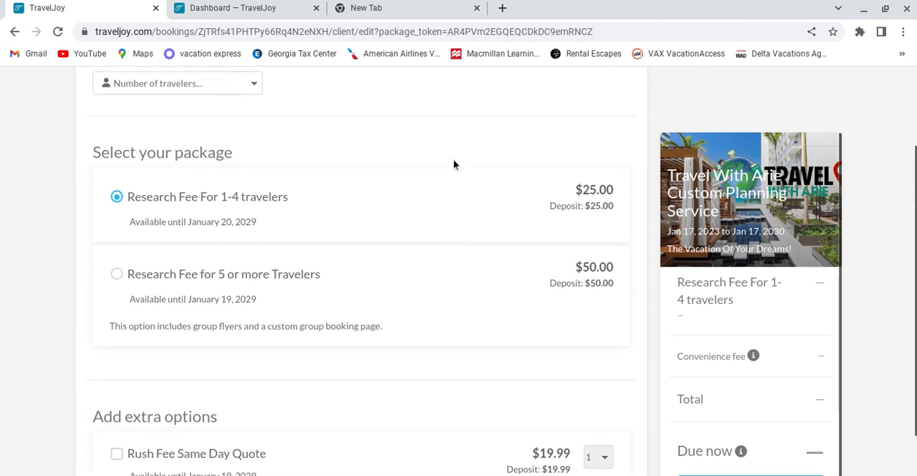
left_click(119, 278)
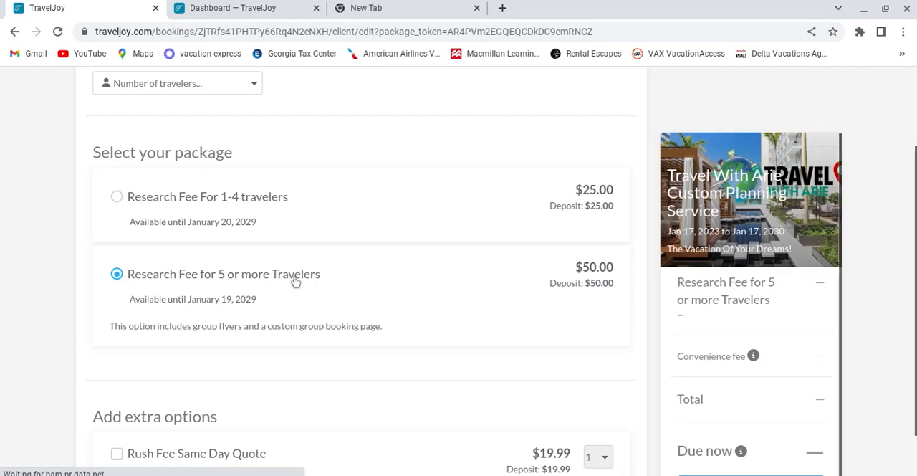
scroll(301, 283, "down", 1)
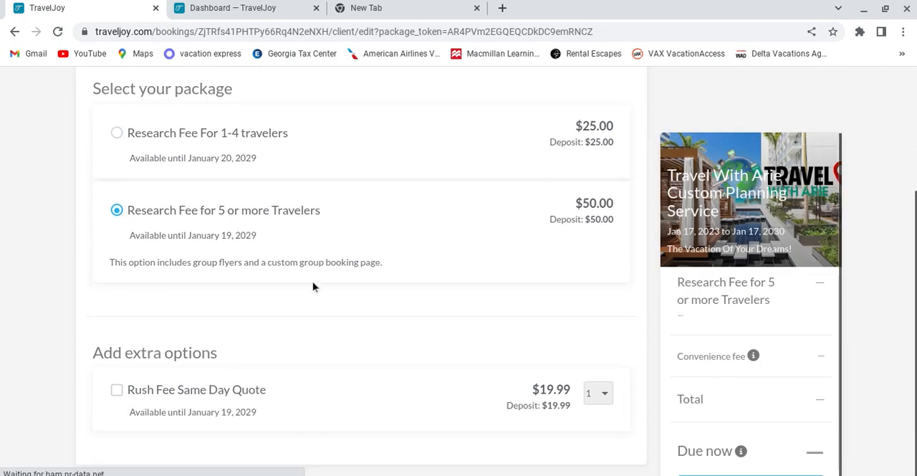
left_click(118, 391)
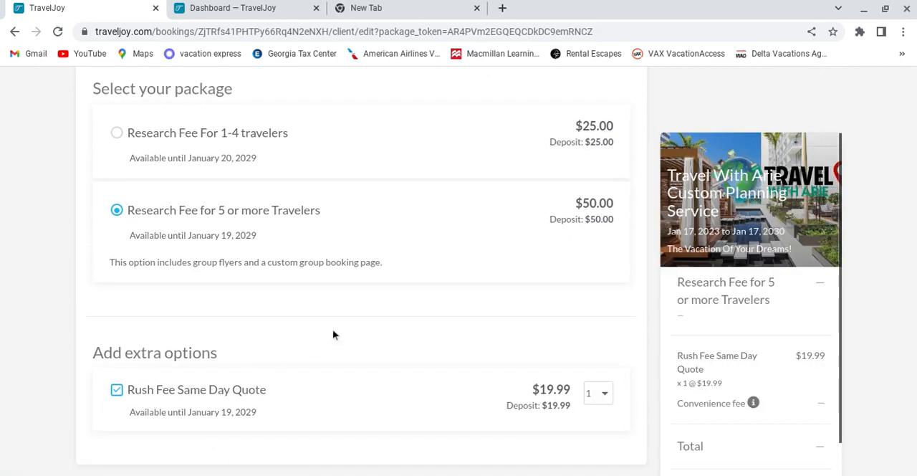
Step: Set the number of travelers to 1 and continue to the traveler information stage of the booking
scroll(745, 333, "down", 1)
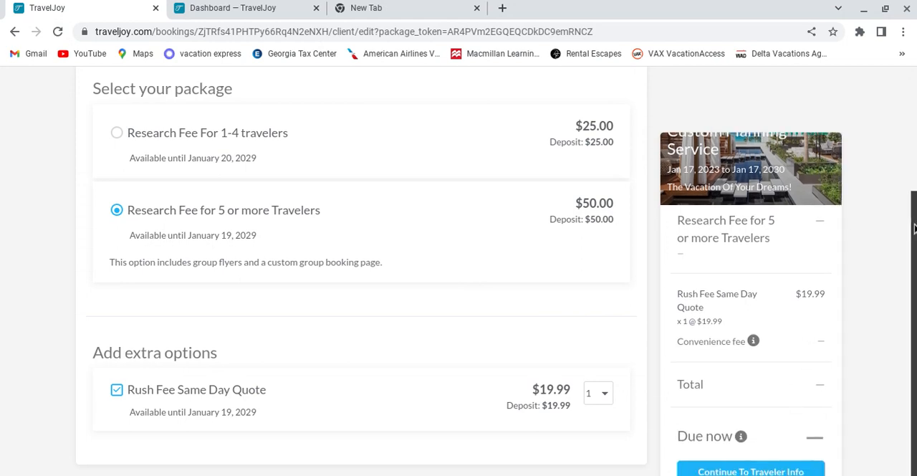
left_click(779, 471)
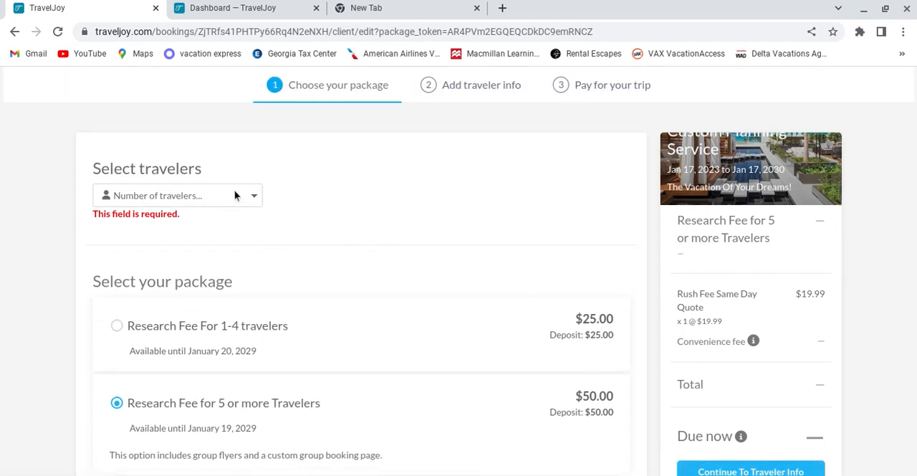
left_click(237, 195)
left_click(202, 247)
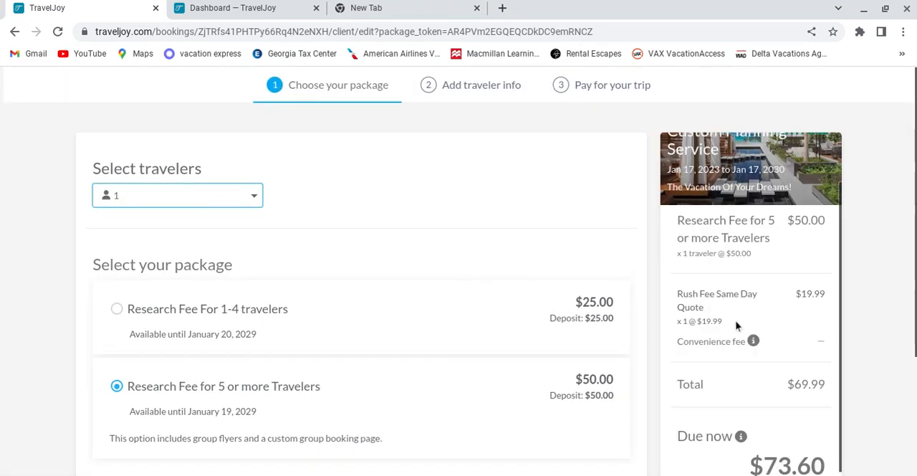
scroll(830, 387, "down", 1)
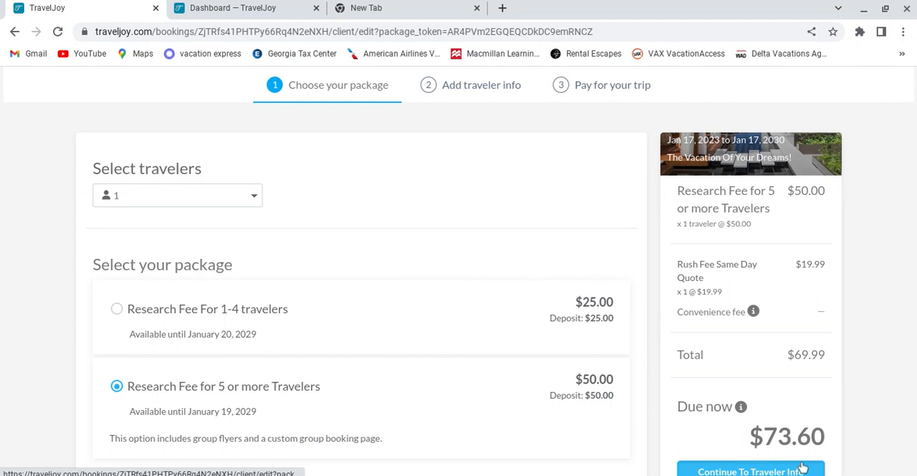
left_click(802, 470)
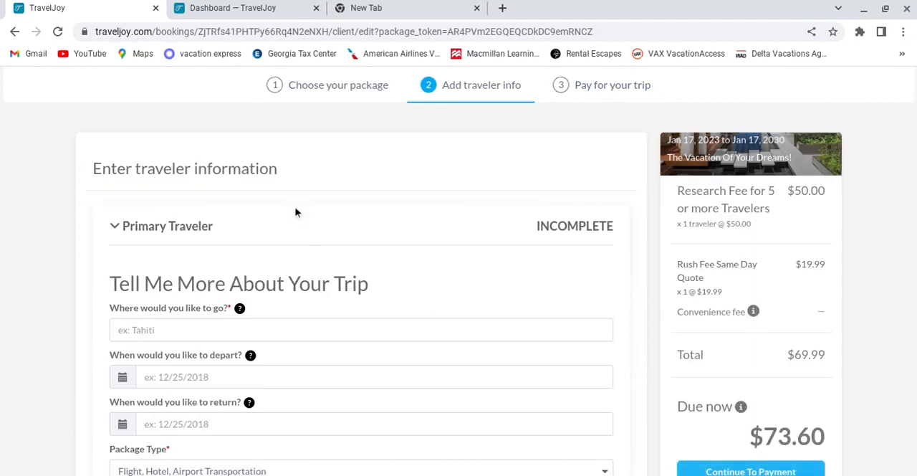
Step: Examine the primary traveler's trip questions about destination, departure and return dates, and package type
scroll(297, 217, "down", 1)
scroll(297, 217, "down", 1)
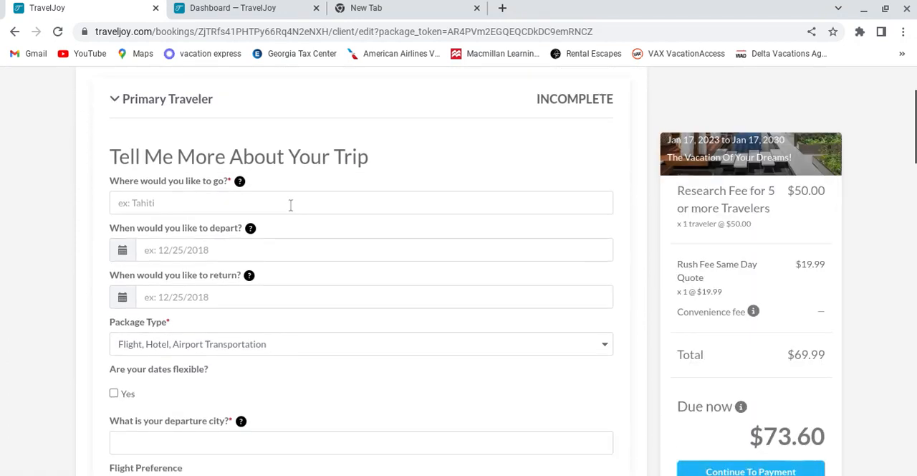
scroll(288, 204, "down", 2)
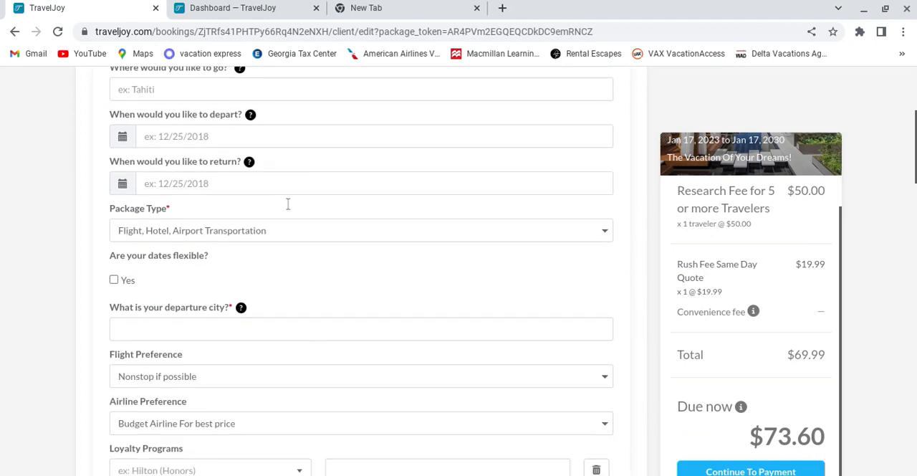
scroll(287, 204, "up", 2)
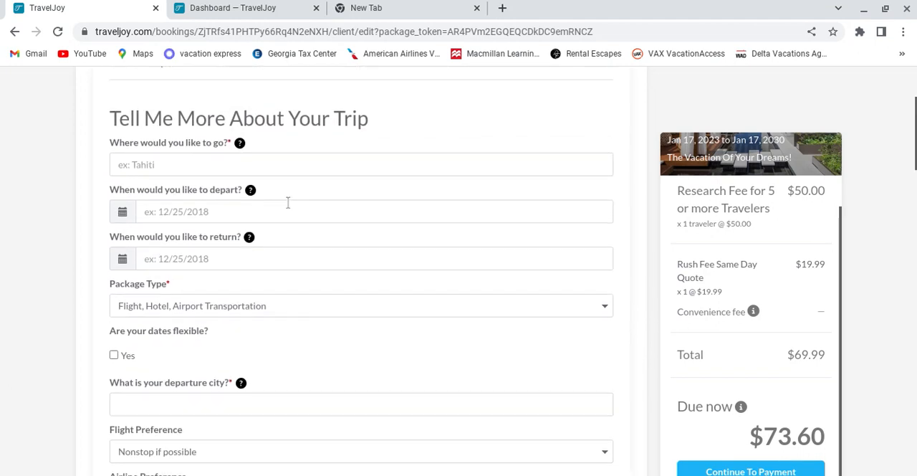
scroll(288, 193, "up", 1)
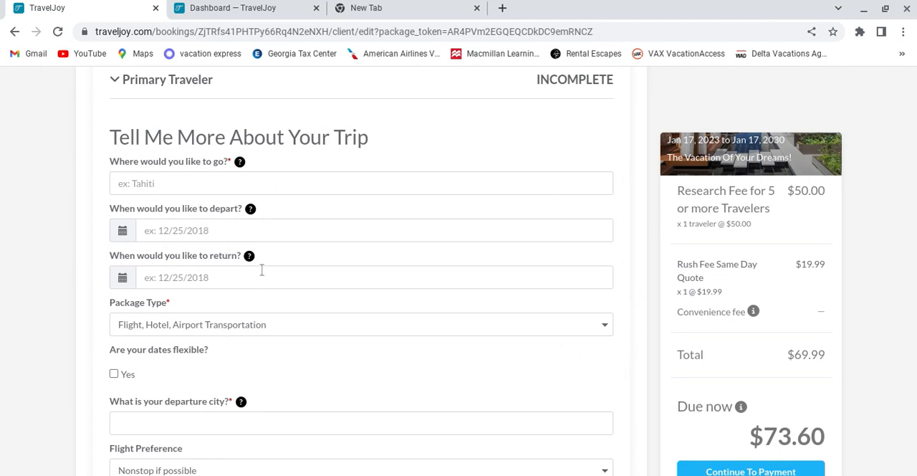
scroll(272, 276, "down", 1)
scroll(278, 280, "down", 1)
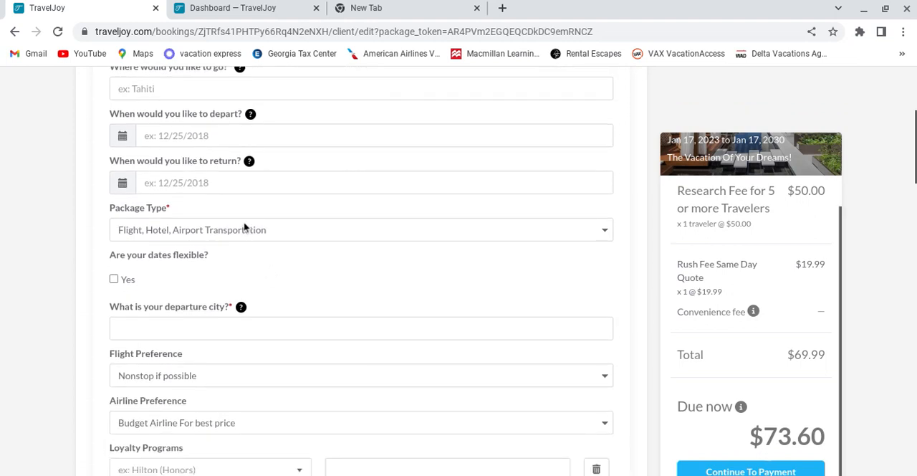
scroll(242, 215, "up", 2)
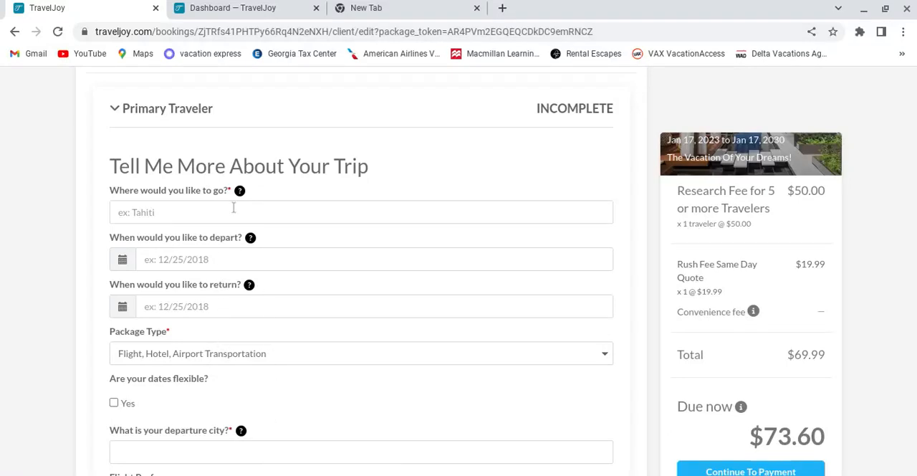
scroll(240, 333, "down", 2)
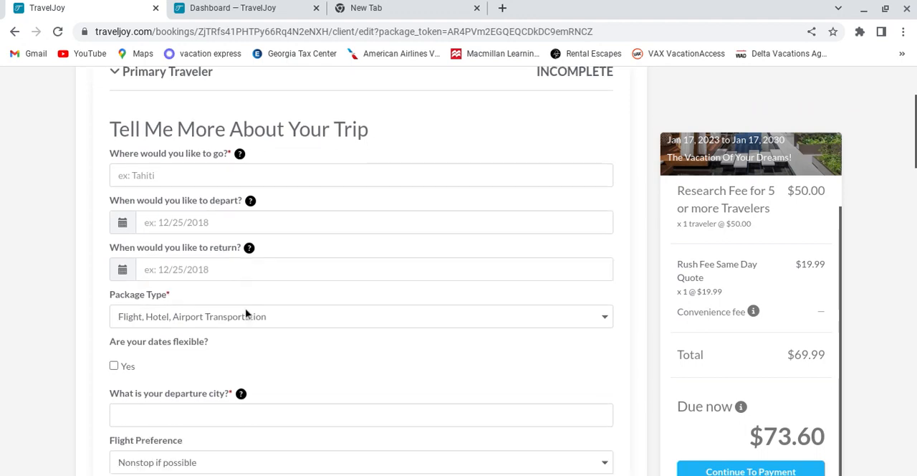
Step: View the package type choices without changing the selection, and examine the date flexibility, departure city, flight and airline preference fields
left_click(330, 265)
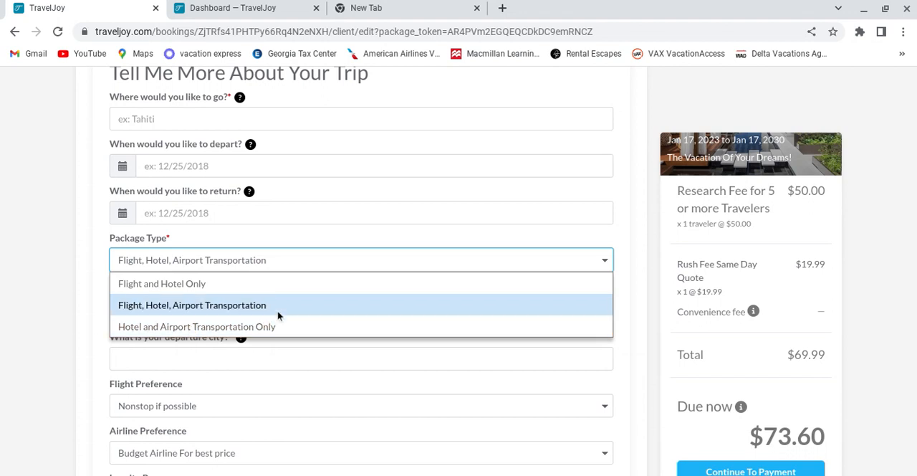
left_click(96, 185)
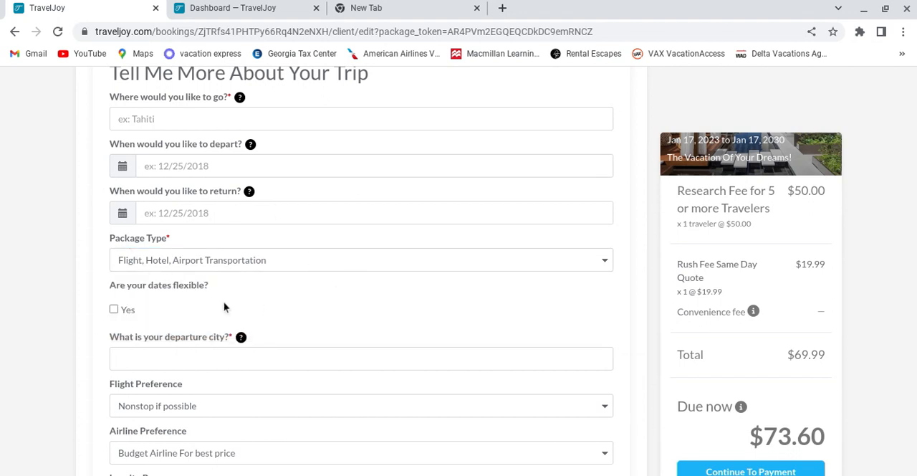
scroll(193, 293, "down", 1)
scroll(193, 288, "down", 1)
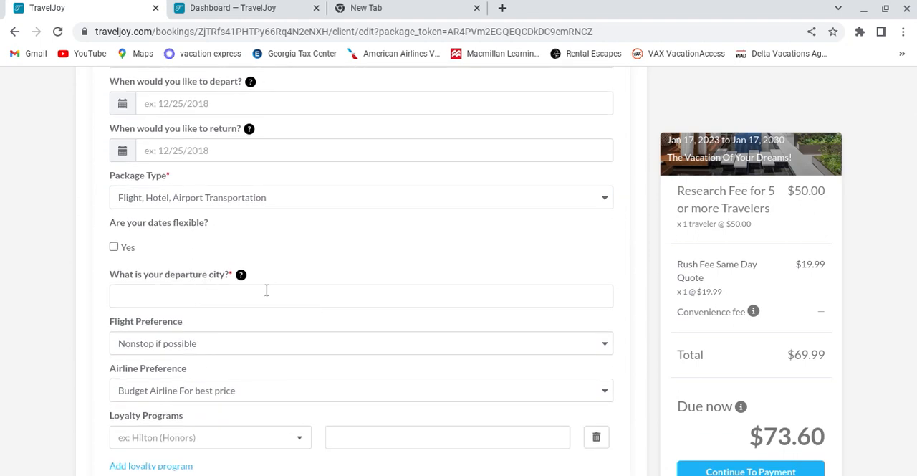
scroll(266, 291, "down", 3)
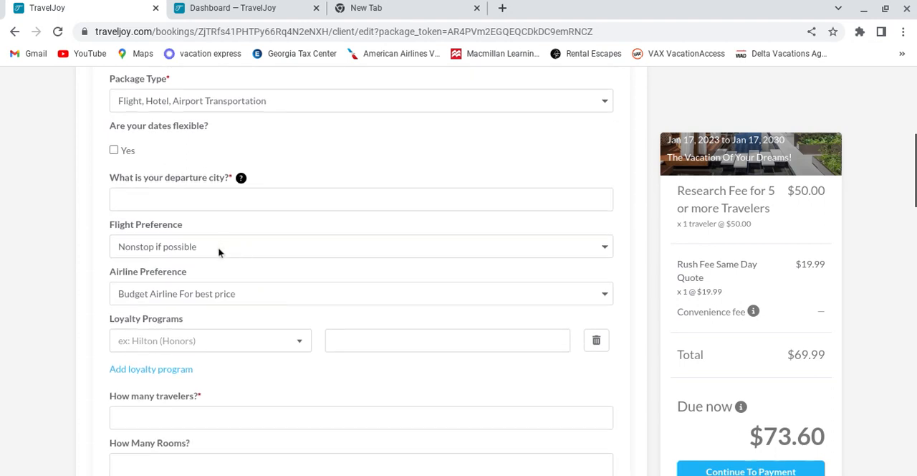
Step: View the flight preference and airline preference choices without changing either selection
left_click(220, 251)
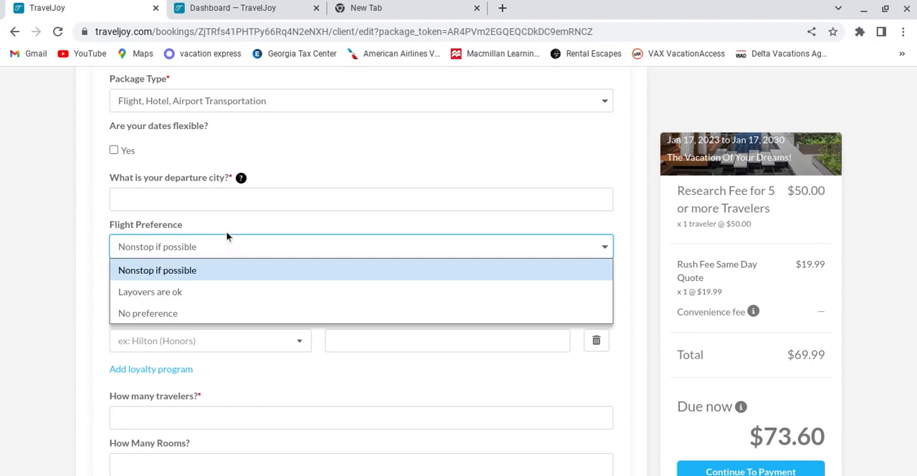
left_click(307, 151)
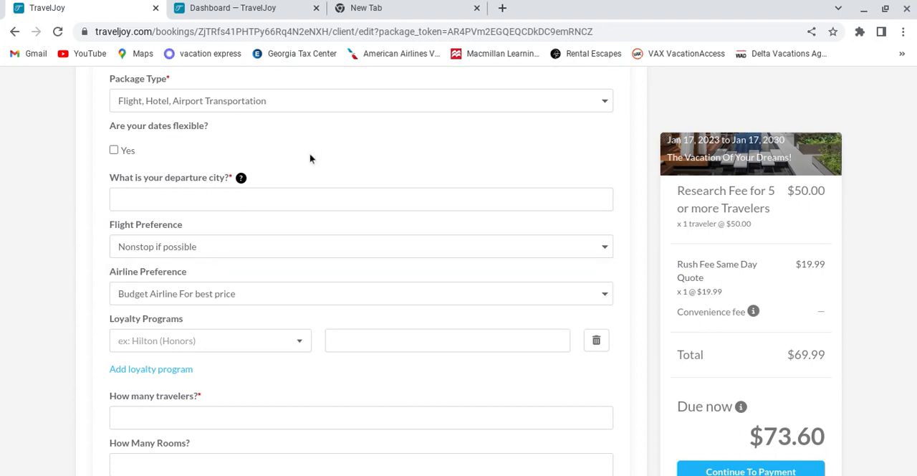
left_click(242, 291)
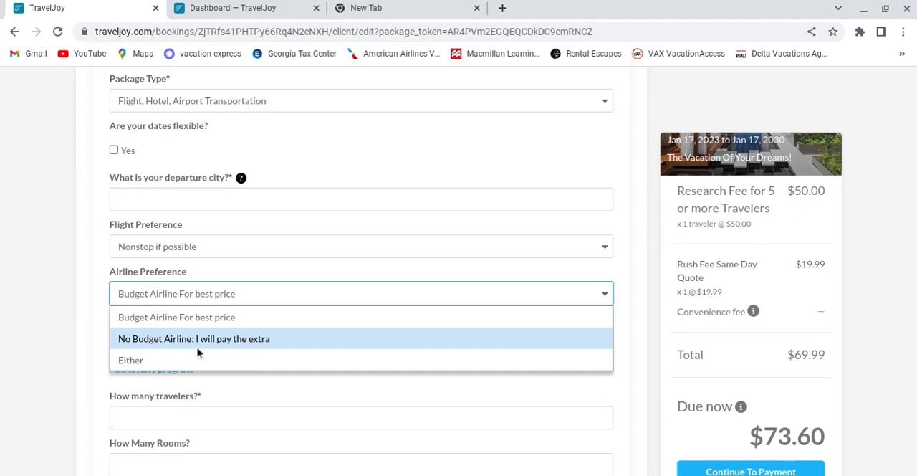
left_click(270, 275)
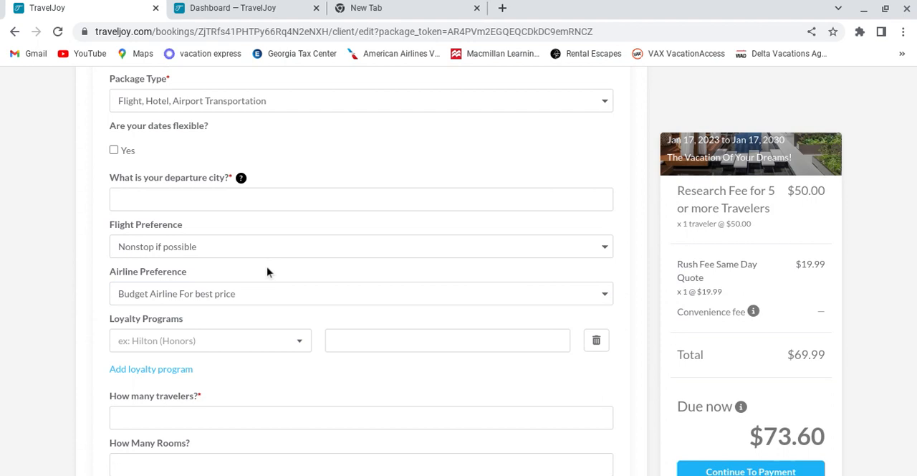
Step: Examine the loyalty program, traveler count, room count, travelers per room and per person budget fields
scroll(272, 287, "down", 2)
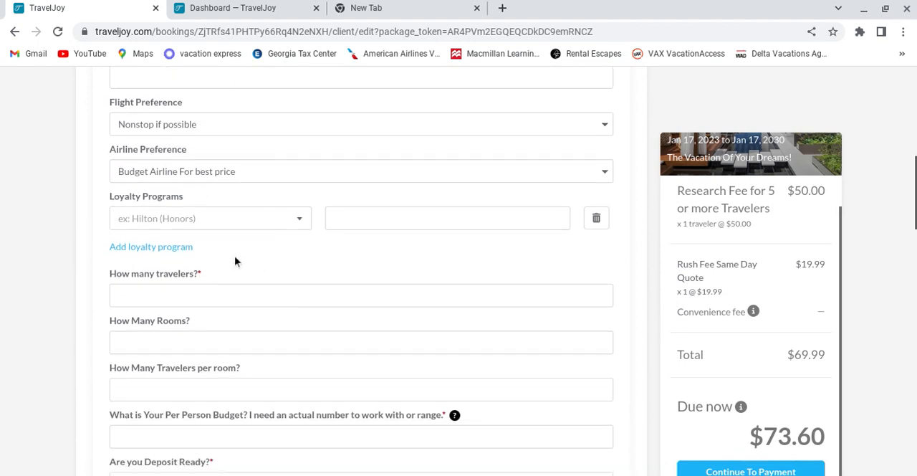
scroll(236, 260, "down", 1)
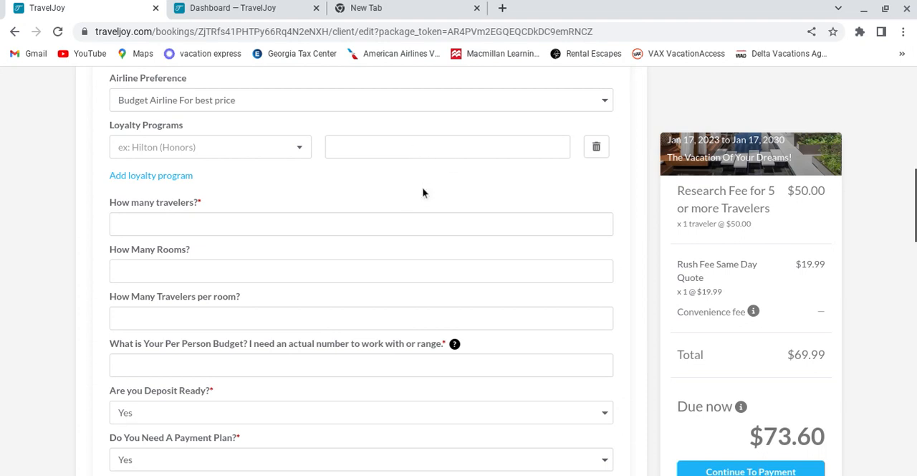
scroll(423, 188, "down", 1)
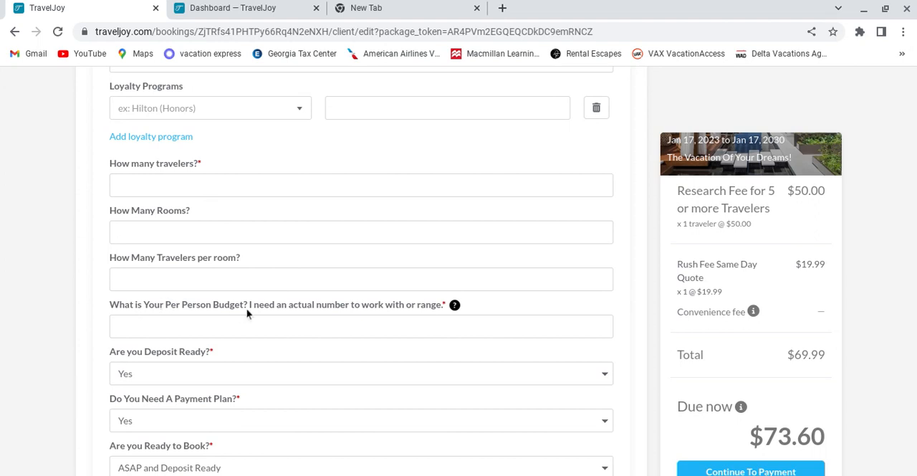
scroll(245, 308, "down", 2)
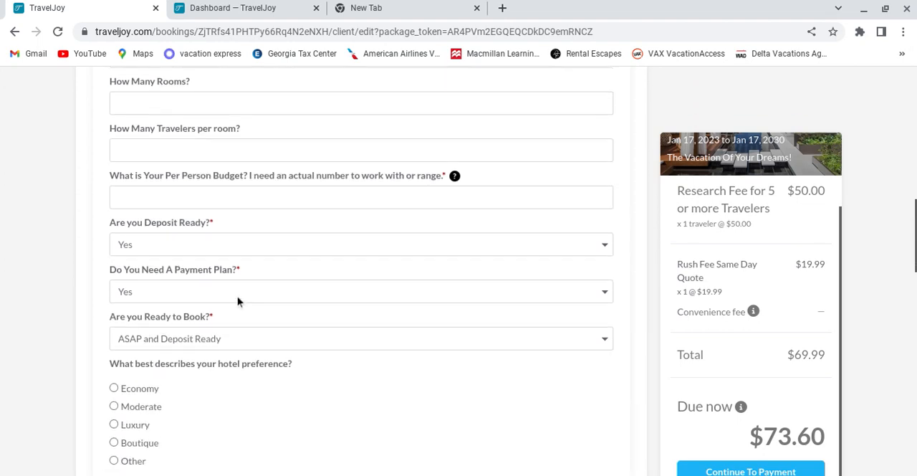
scroll(240, 291, "down", 1)
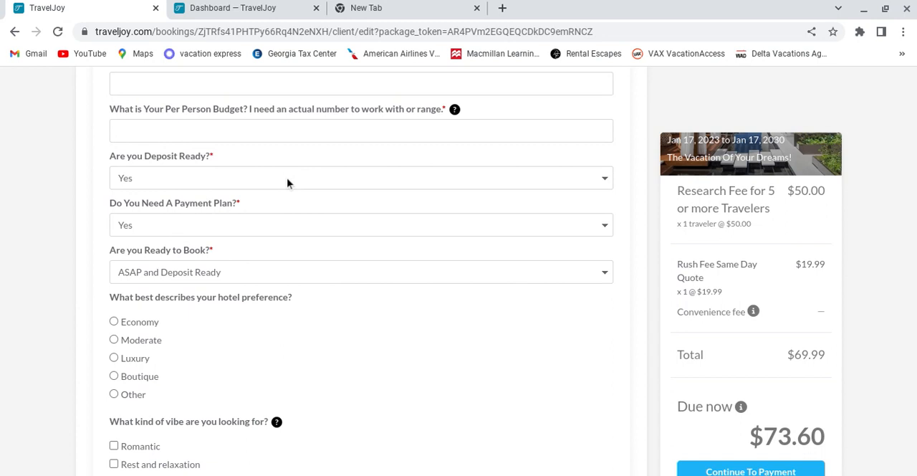
Step: View the deposit readiness and booking readiness choices without changing either selection
left_click(310, 179)
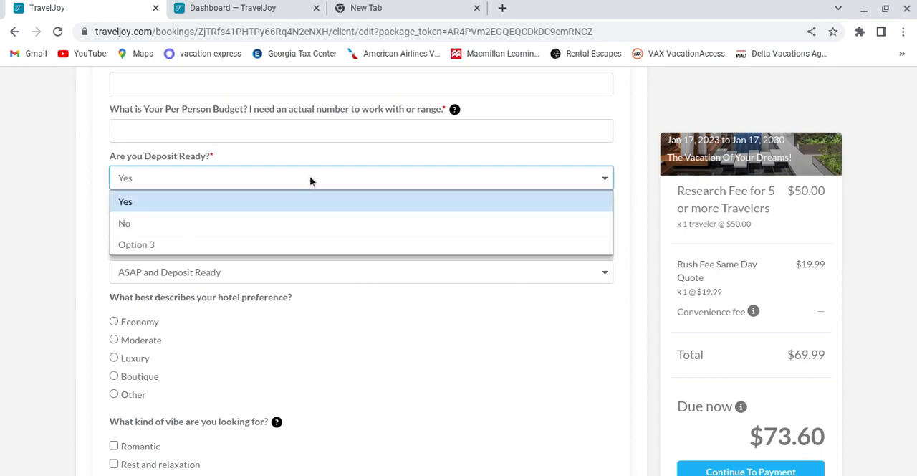
left_click(309, 179)
left_click(303, 280)
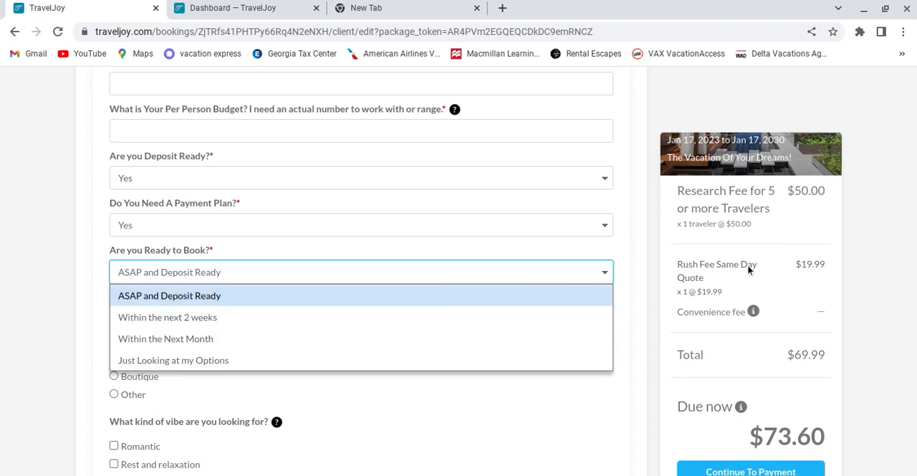
left_click(87, 228)
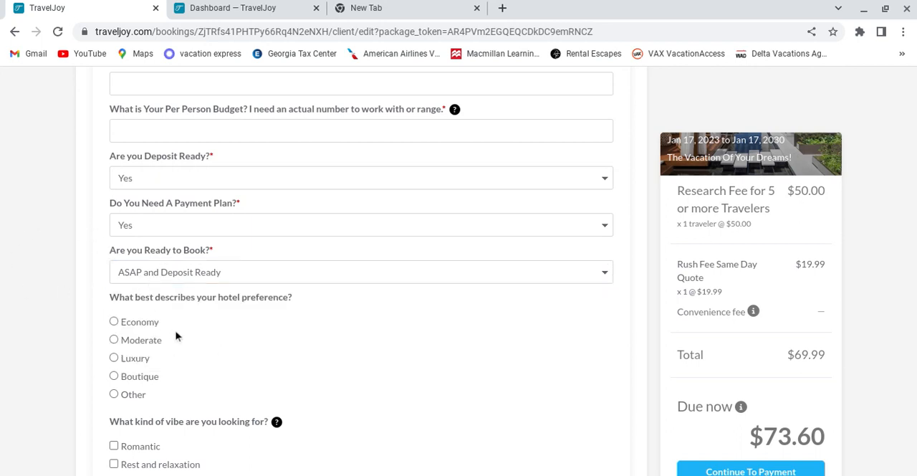
Step: Examine the hotel preference, vibe and activity options, plus the must-do, additional notes, traveler ages and referral fields
scroll(272, 248, "down", 4)
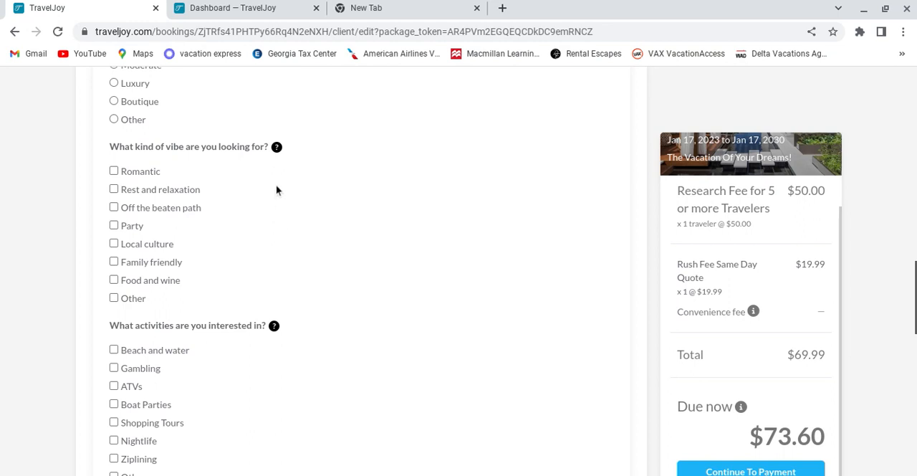
scroll(283, 230, "down", 3)
scroll(279, 219, "down", 1)
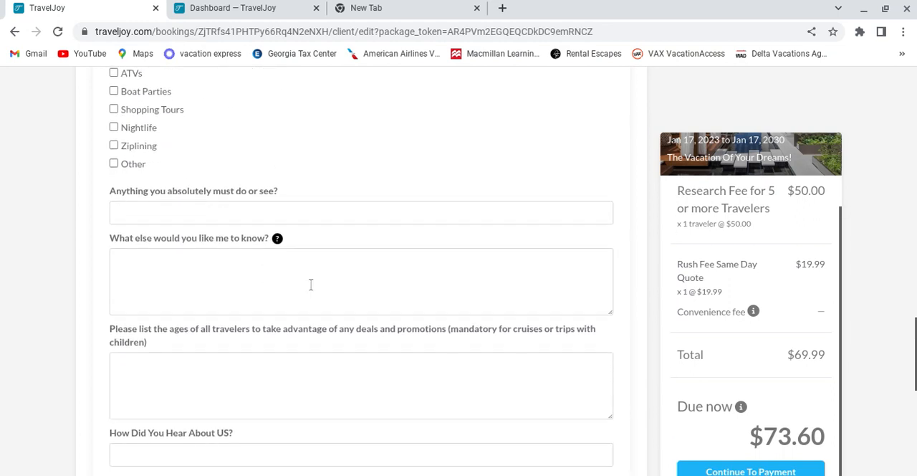
scroll(311, 281, "down", 1)
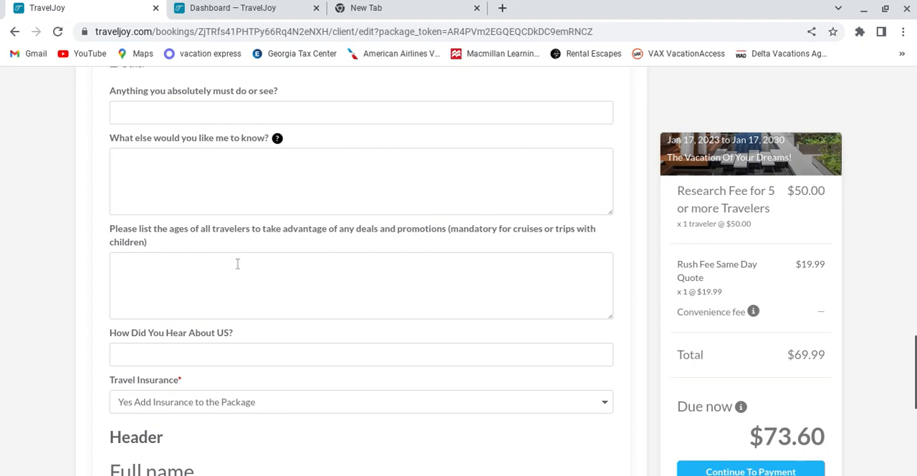
scroll(238, 263, "down", 1)
scroll(239, 264, "down", 1)
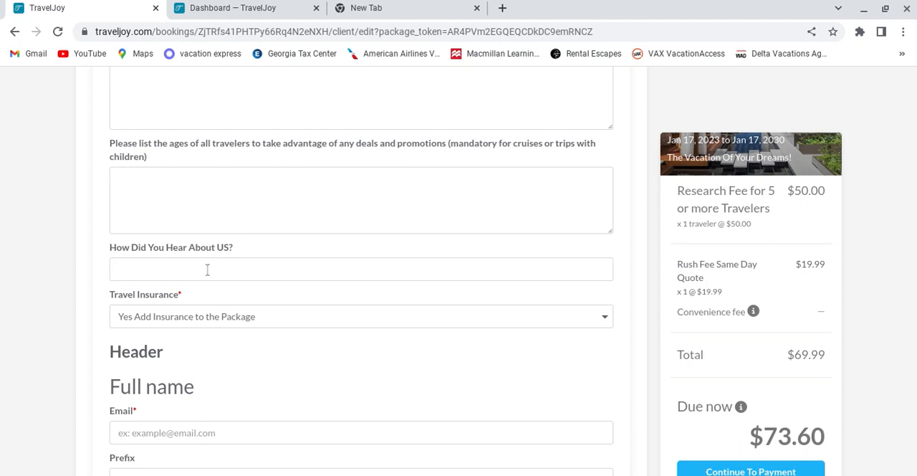
Step: View the travel insurance choices without changing the selection, and examine the remaining contact and additional request fields of the traveler form
left_click(240, 319)
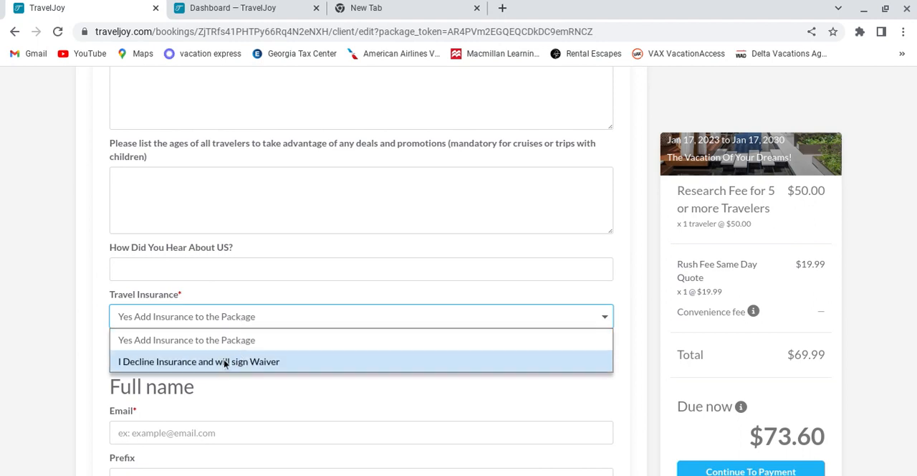
left_click(273, 385)
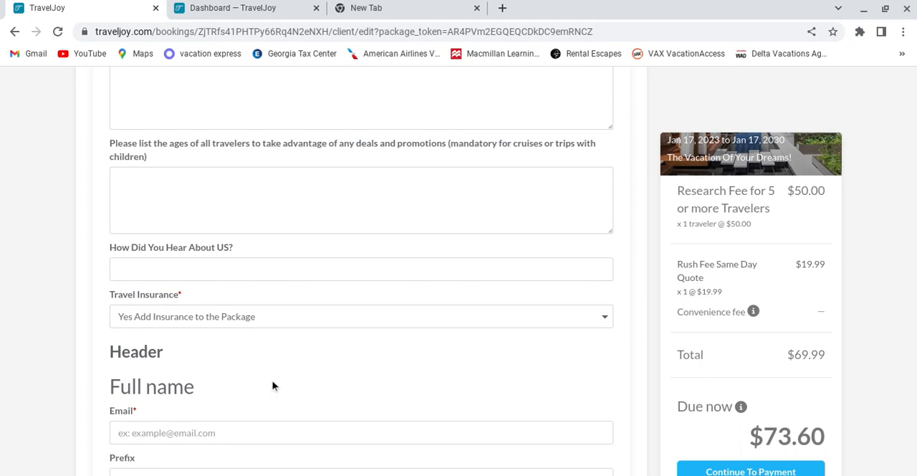
scroll(461, 352, "down", 4)
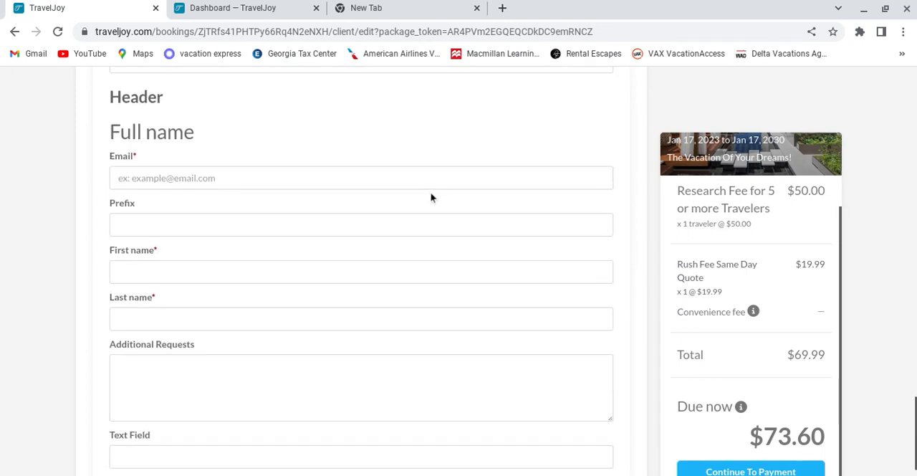
scroll(431, 198, "down", 1)
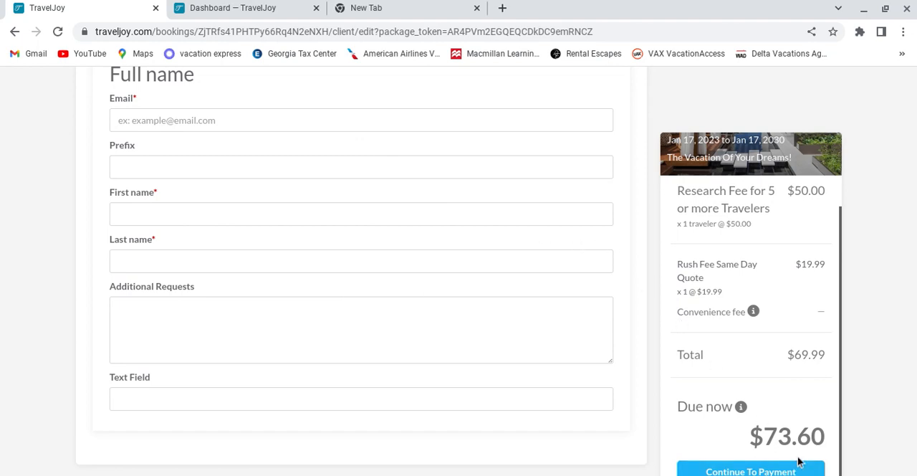
scroll(440, 204, "up", 5)
scroll(433, 202, "up", 15)
scroll(435, 220, "up", 3)
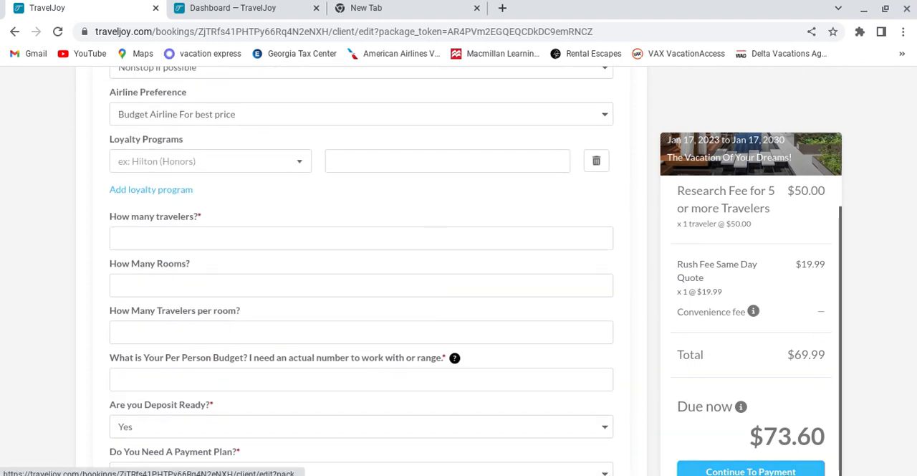
scroll(424, 275, "up", 8)
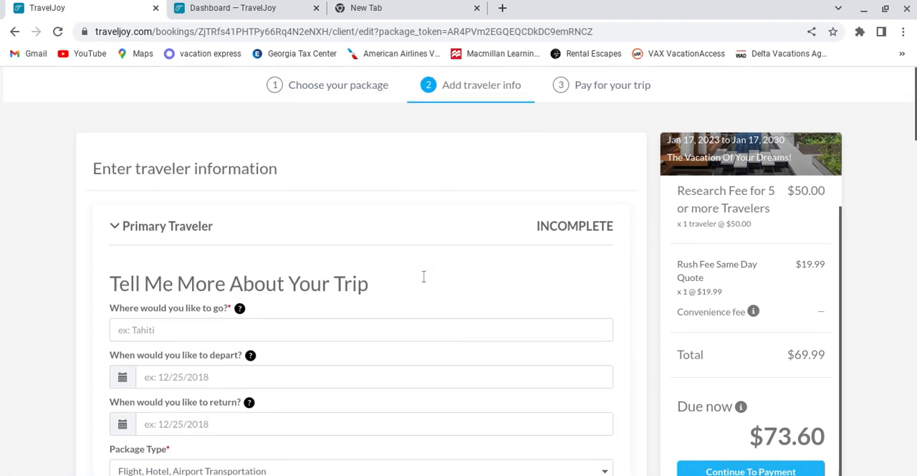
Step: Switch to the TravelJoy dashboard and try to start creating a new group
left_click(231, 10)
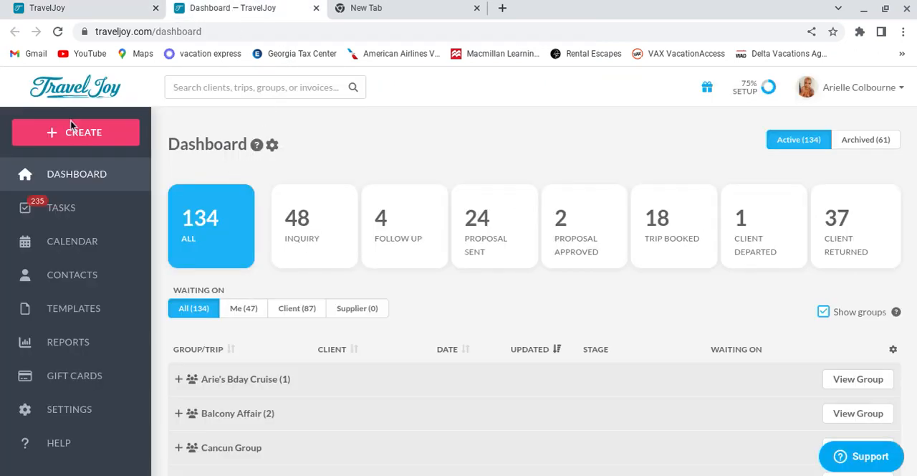
left_click(84, 143)
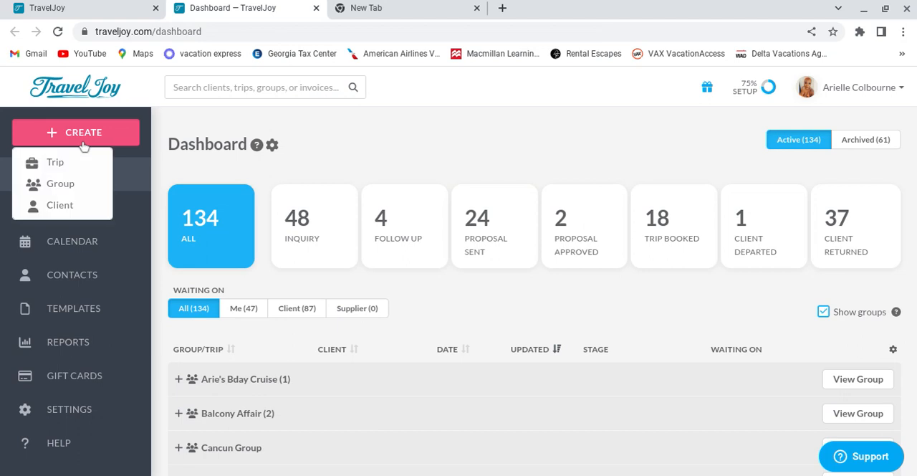
left_click(82, 187)
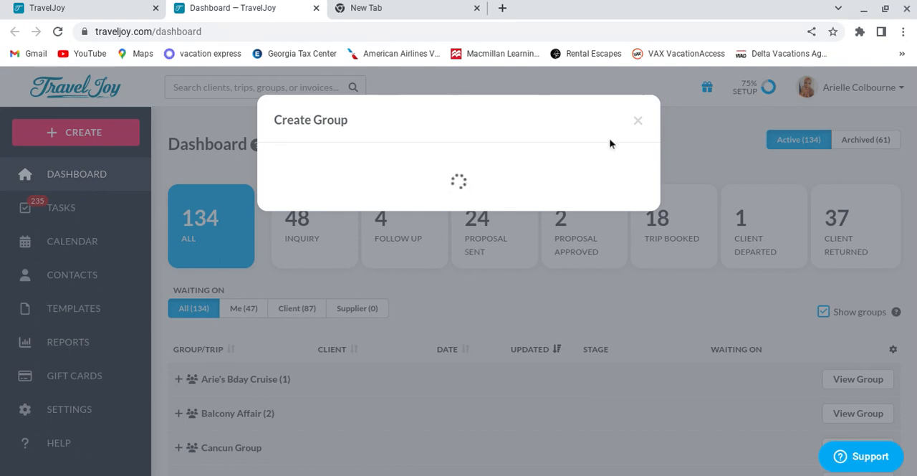
left_click(637, 122)
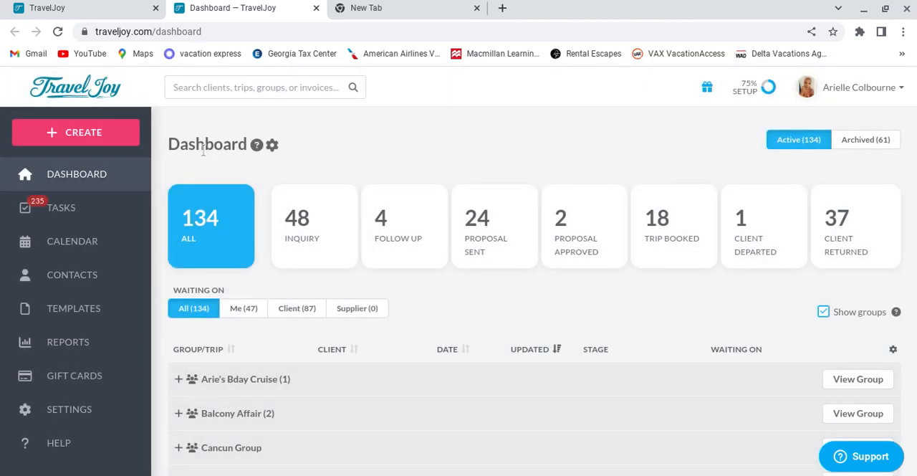
left_click(32, 139)
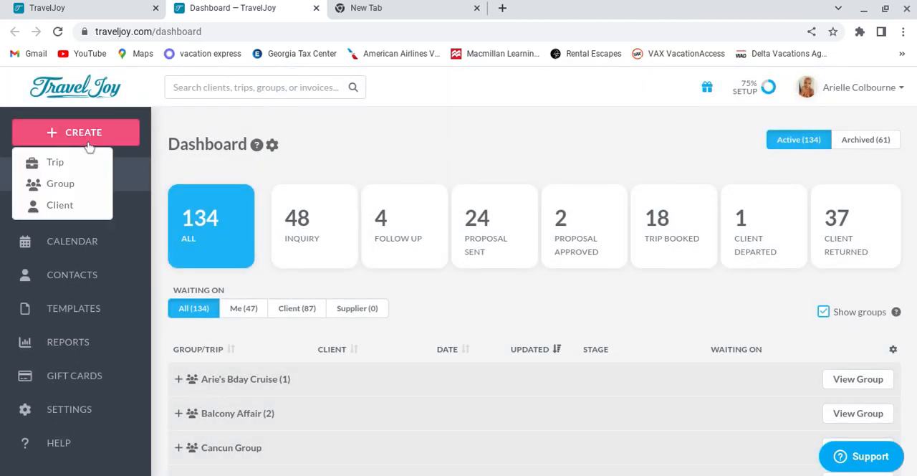
left_click(84, 185)
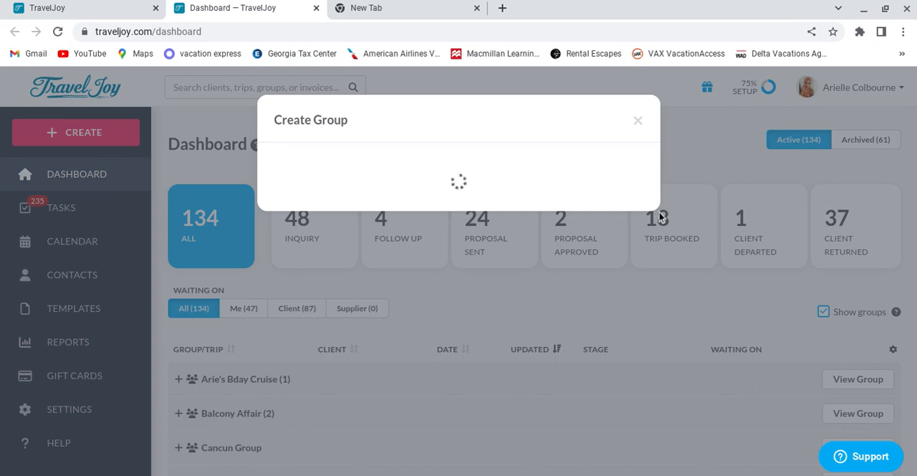
Step: Close the empty browser tab and the booking form's tab, leaving the form without saving its changes
left_click(475, 8)
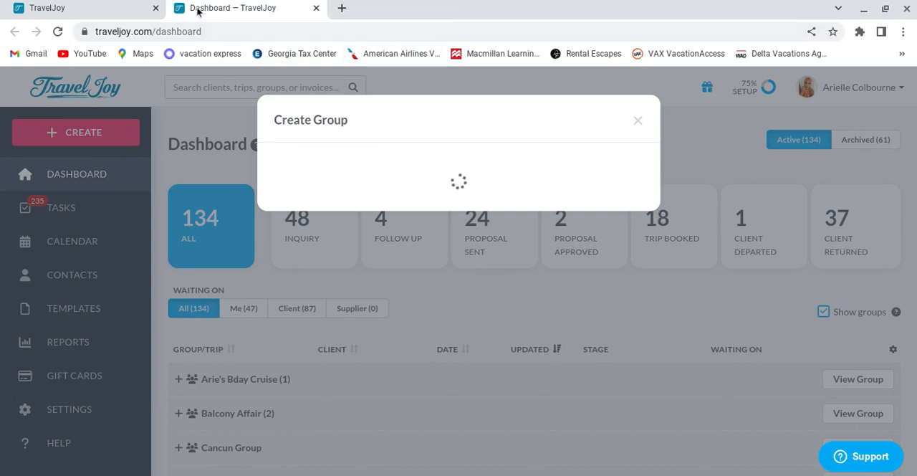
left_click(155, 9)
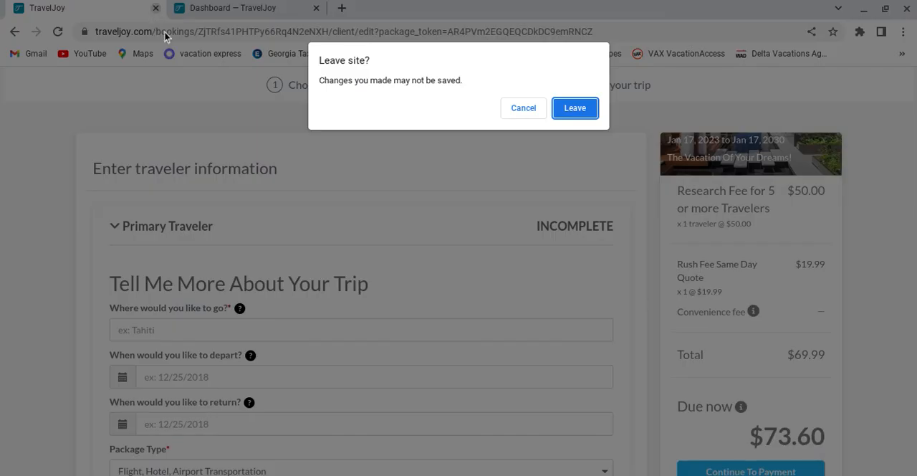
left_click(573, 109)
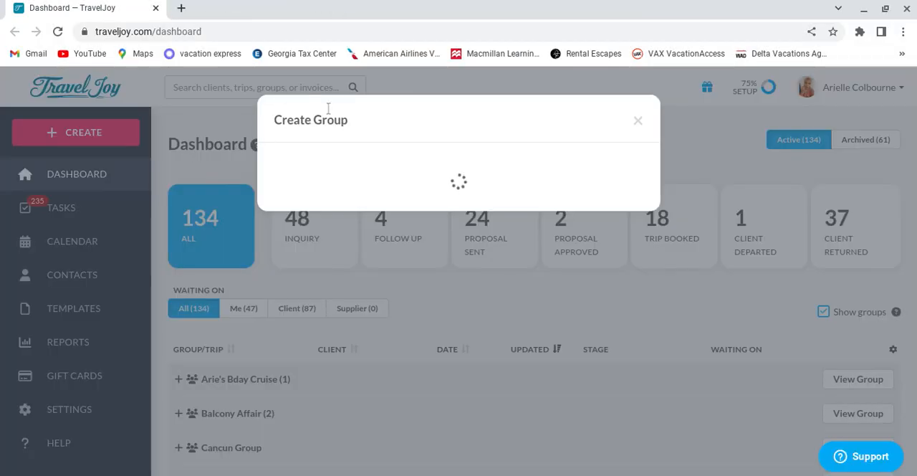
Step: Close the stuck Create Group dialog, reload the dashboard and submit the sign-in form with the saved credentials
left_click(635, 122)
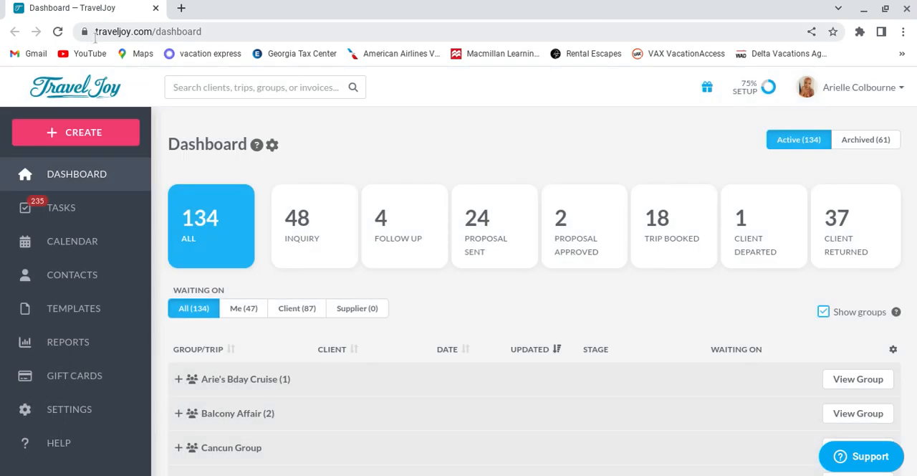
left_click(58, 31)
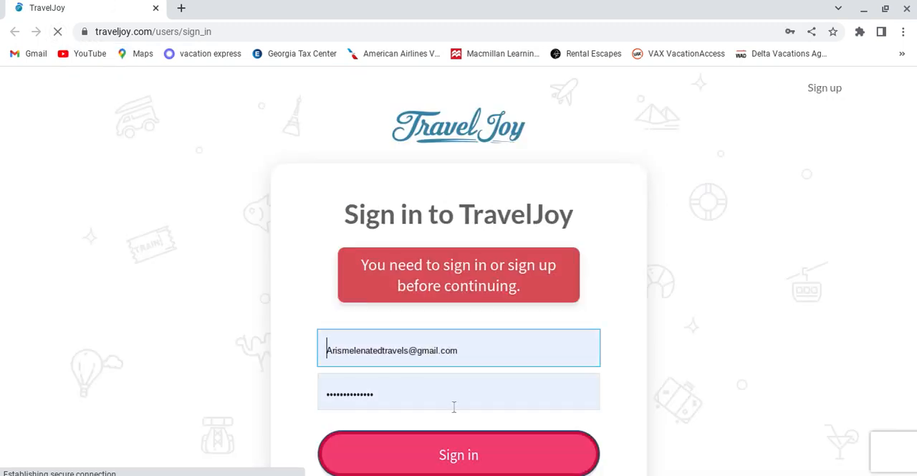
left_click(473, 464)
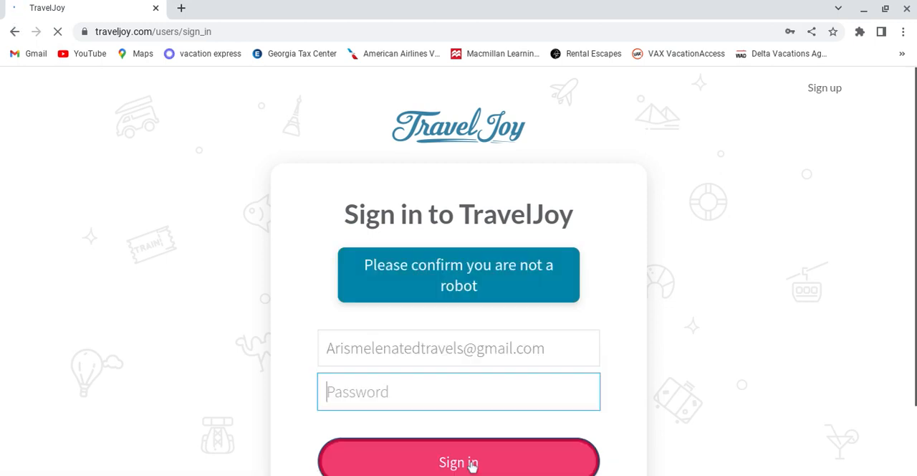
Step: Start the "I'm not a robot" check, mark the motorcycle squares in the first picture and submit them
scroll(652, 307, "down", 2)
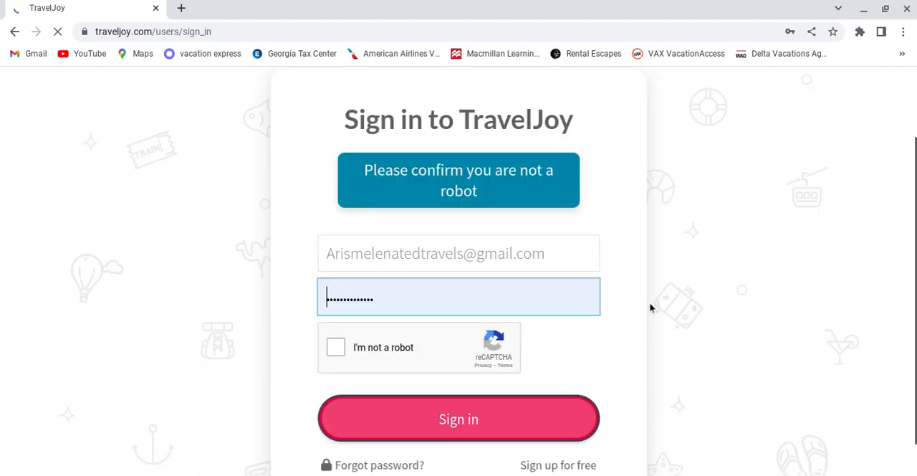
left_click(338, 302)
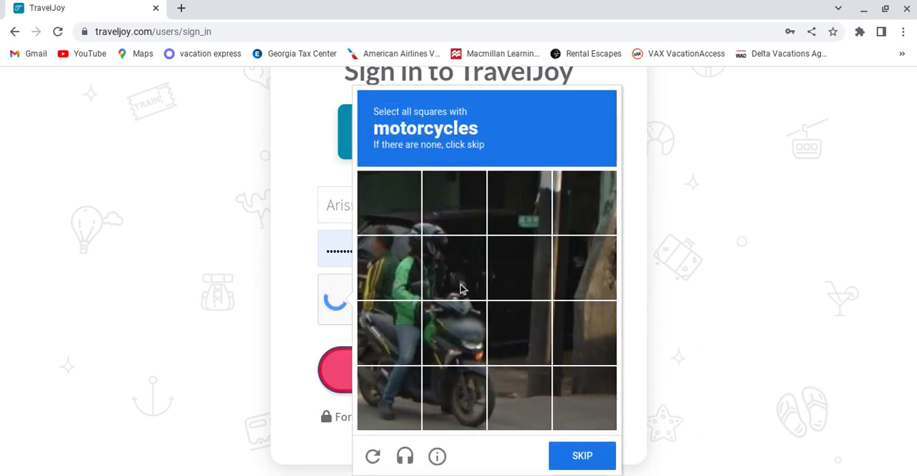
left_click(463, 320)
left_click(388, 349)
left_click(414, 401)
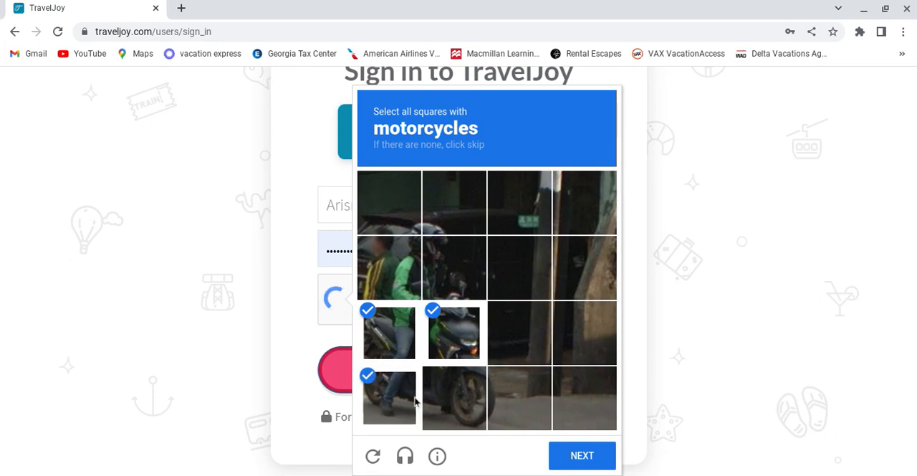
left_click(464, 396)
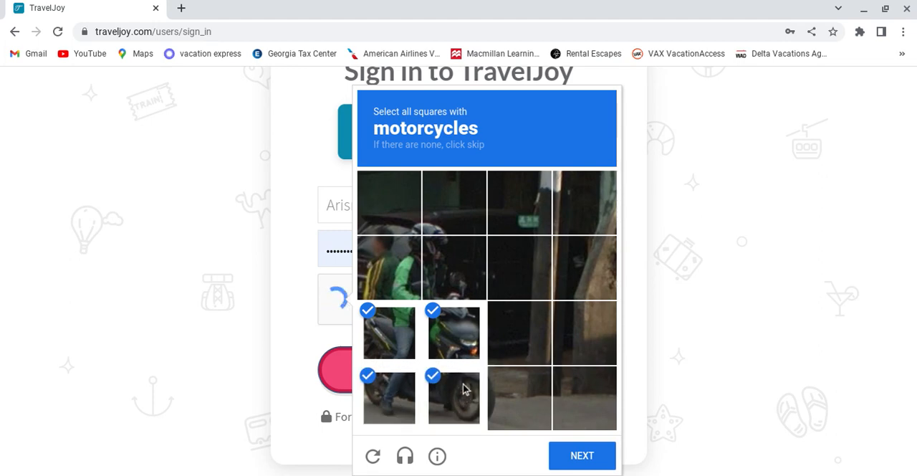
left_click(459, 293)
left_click(578, 462)
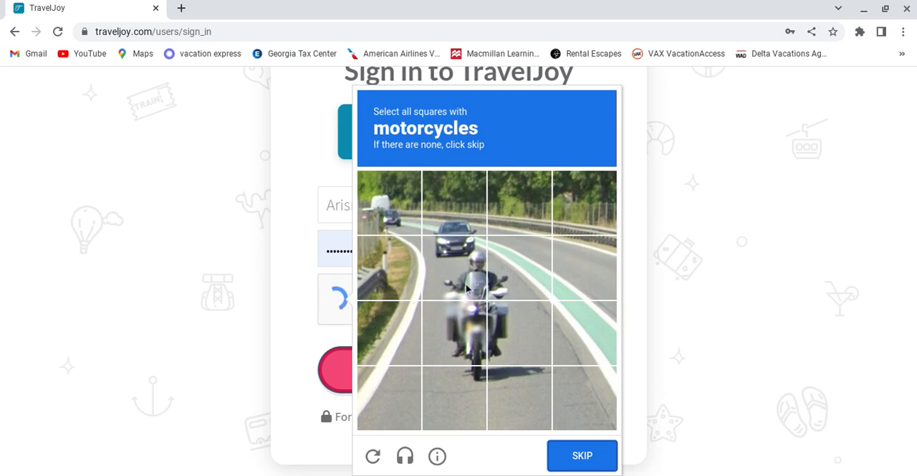
Step: Mark the squares showing the oncoming motorcycle in the road picture, submit the check and sign in
left_click(466, 287)
left_click(458, 333)
left_click(493, 340)
left_click(509, 271)
left_click(479, 394)
left_click(565, 455)
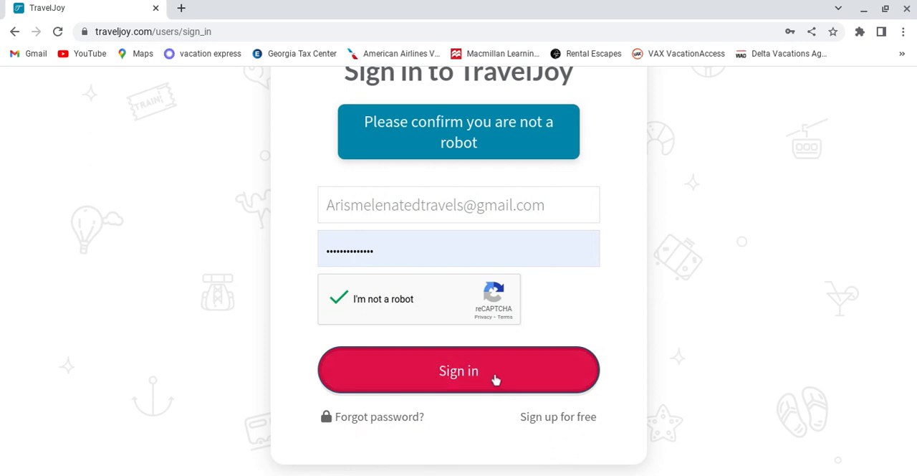
left_click(495, 380)
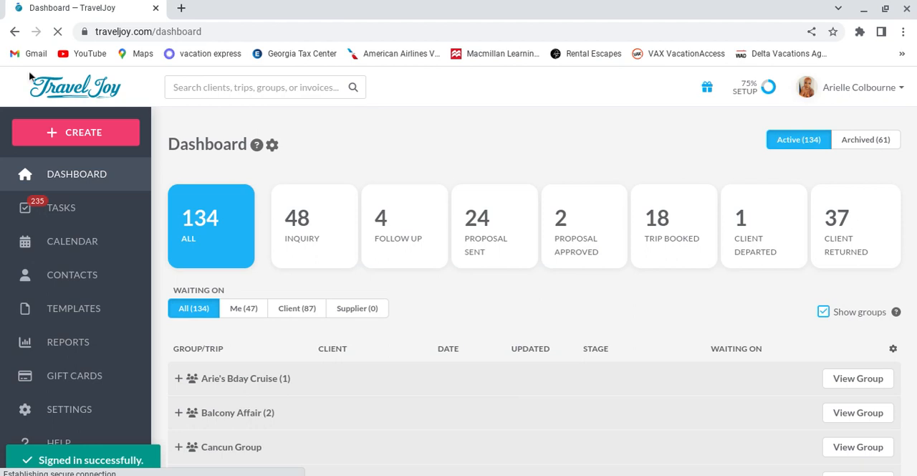
Step: Start a new group and choose the sunset beach with waves as its photo
left_click(76, 133)
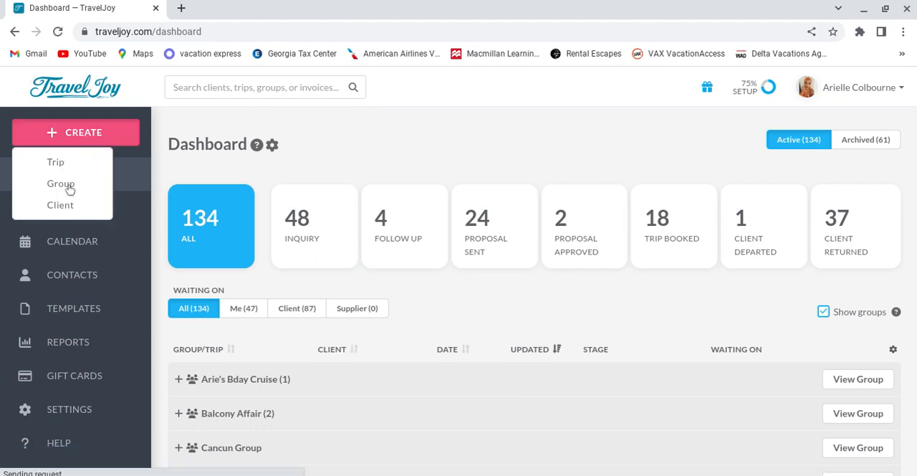
left_click(70, 188)
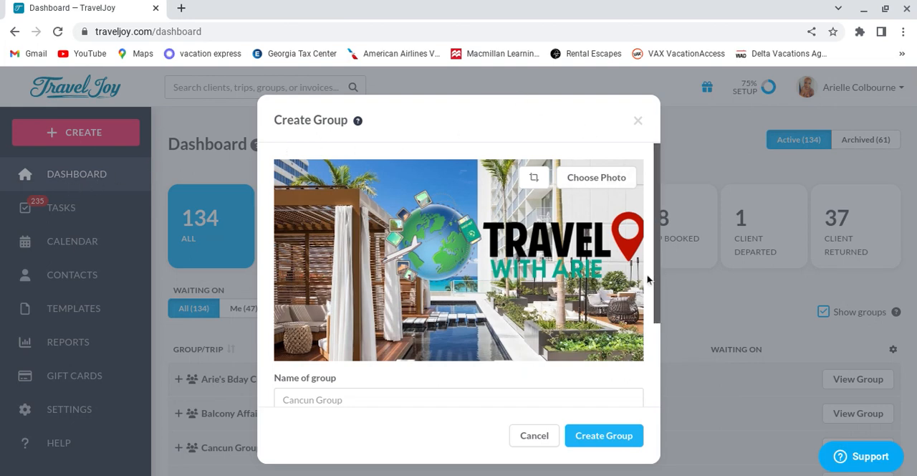
left_click_drag(659, 292, 652, 269)
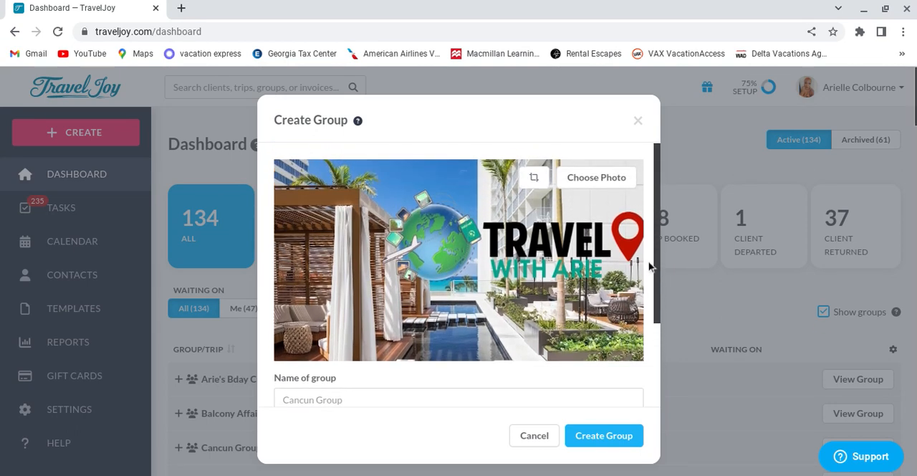
left_click(601, 179)
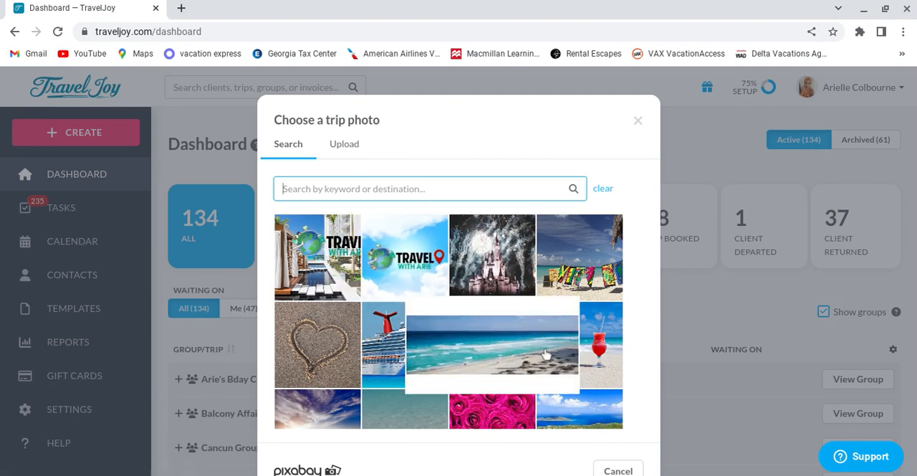
scroll(582, 302, "down", 2)
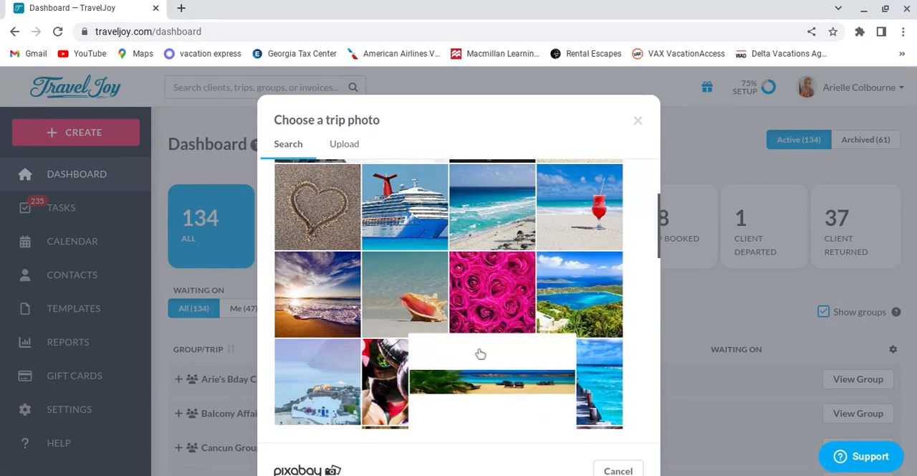
left_click(294, 297)
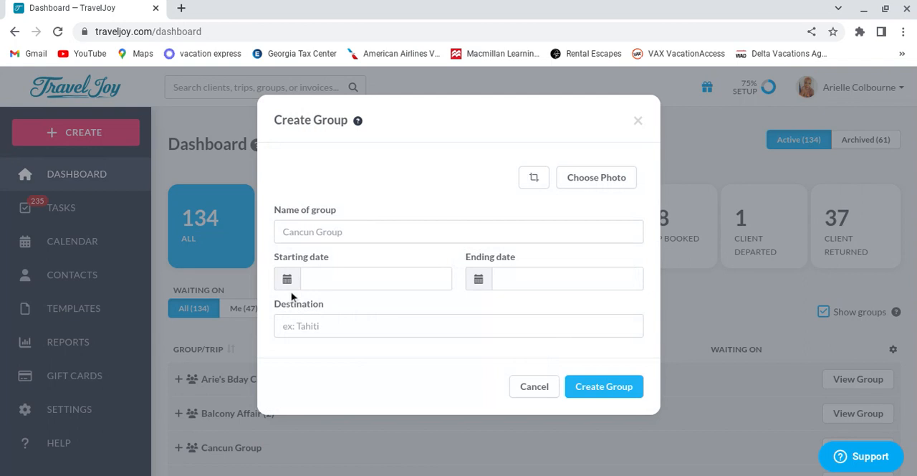
Step: Name the group "Adventures with Lisa Travel Inquiry Form"
scroll(459, 358, "down", 2)
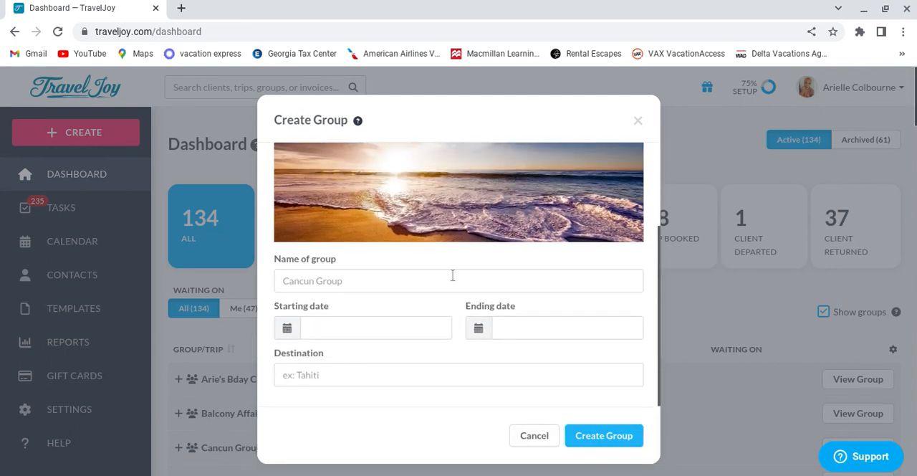
left_click(438, 282)
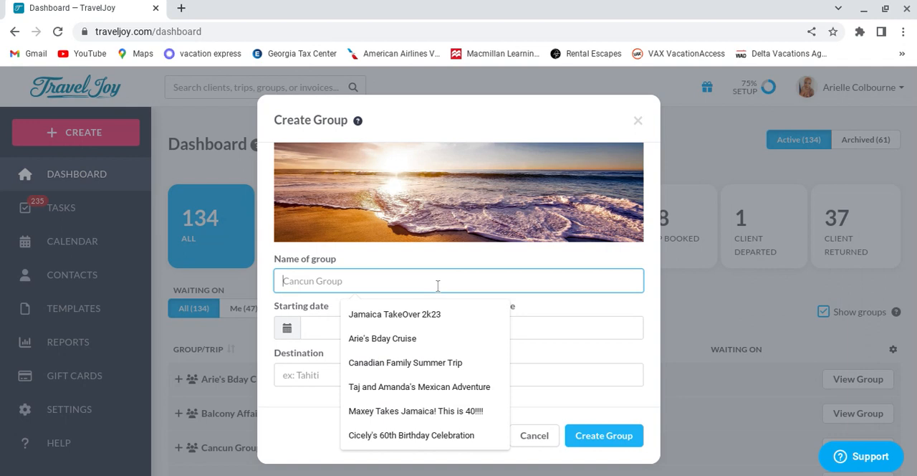
type("Lis")
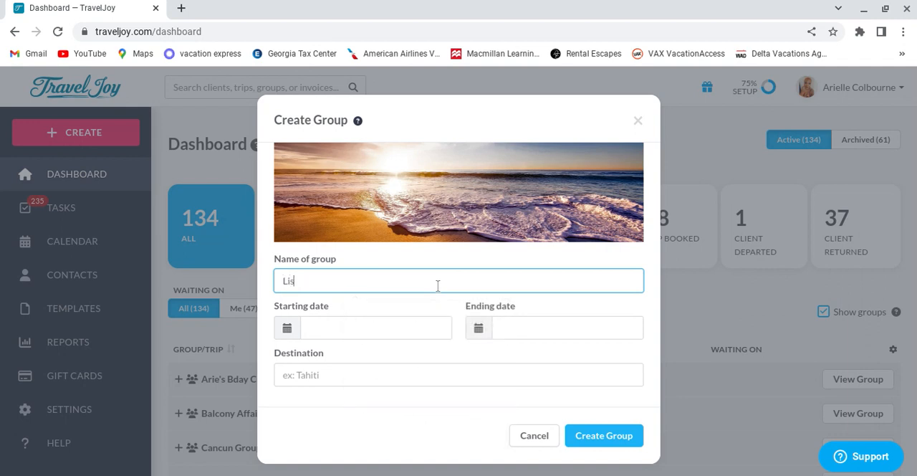
type("a Adventur")
key("BackSpace")
key("BackSpace")
key("BackSpace")
key("BackSpace")
key("BackSpace")
key("BackSpace")
key("BackSpace")
key("BackSpace")
key("BackSpace")
key("BackSpace")
key("BackSpace")
type("A")
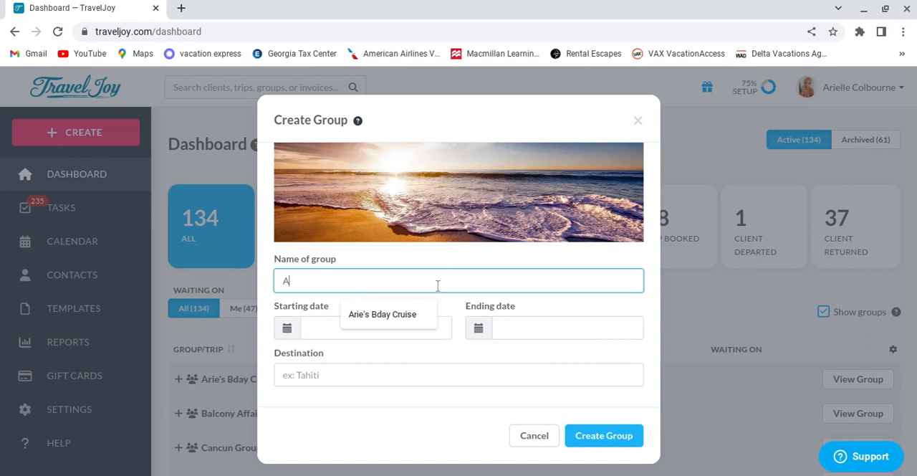
type("dventures with ")
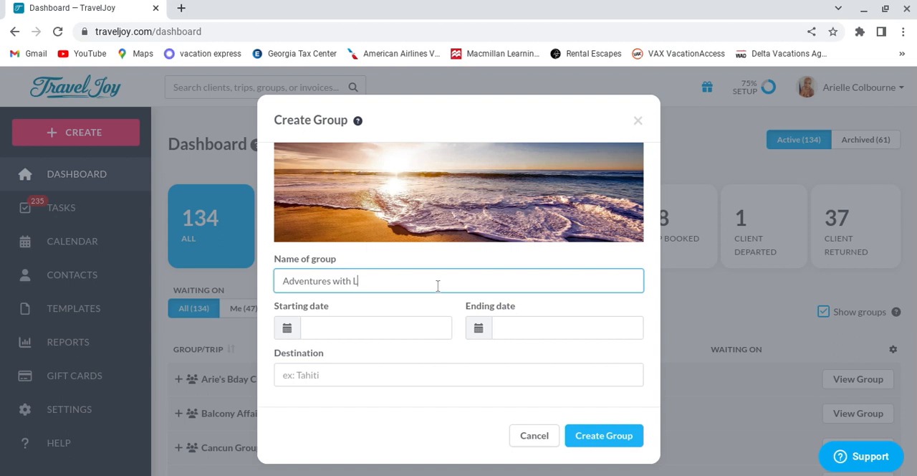
type("Lisa Consult Fee")
key("BackSpace")
key("BackSpace")
key("BackSpace")
key("BackSpace")
key("BackSpace")
key("BackSpace")
type("Travel Inc")
type("uiry Form")
Step: Set the group's starting date to 4/20/2023 and its ending date to 2/6/2029
left_click(288, 331)
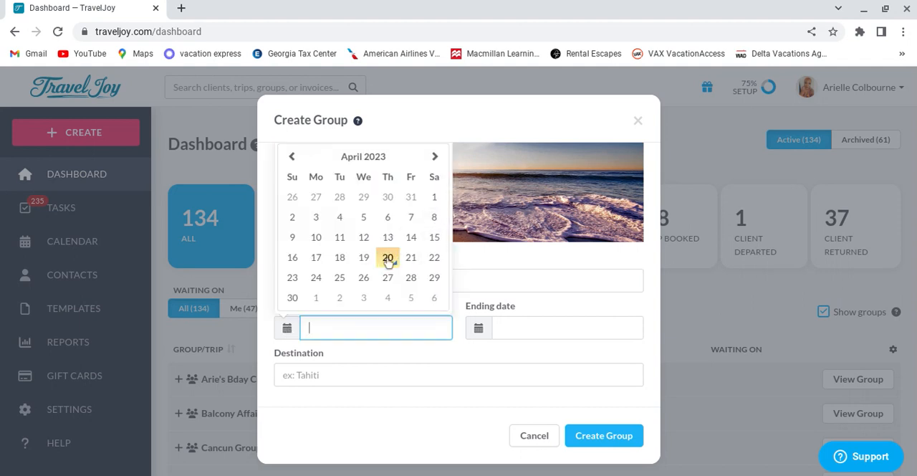
left_click(478, 328)
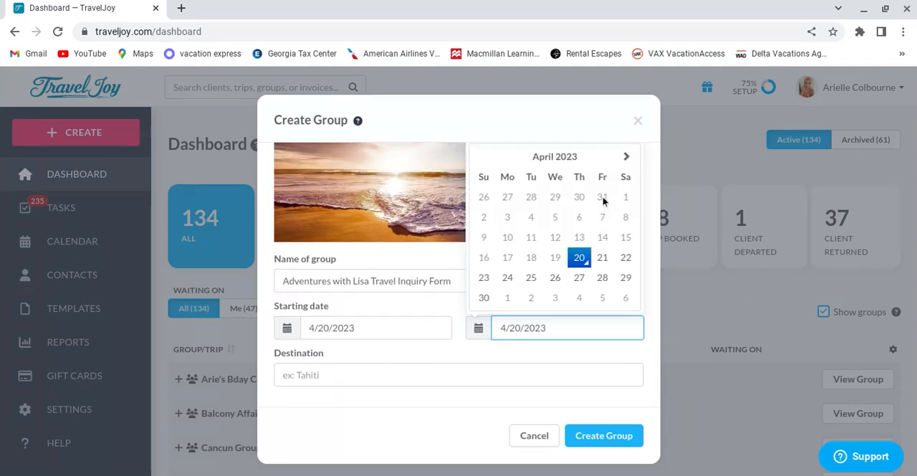
left_click(556, 160)
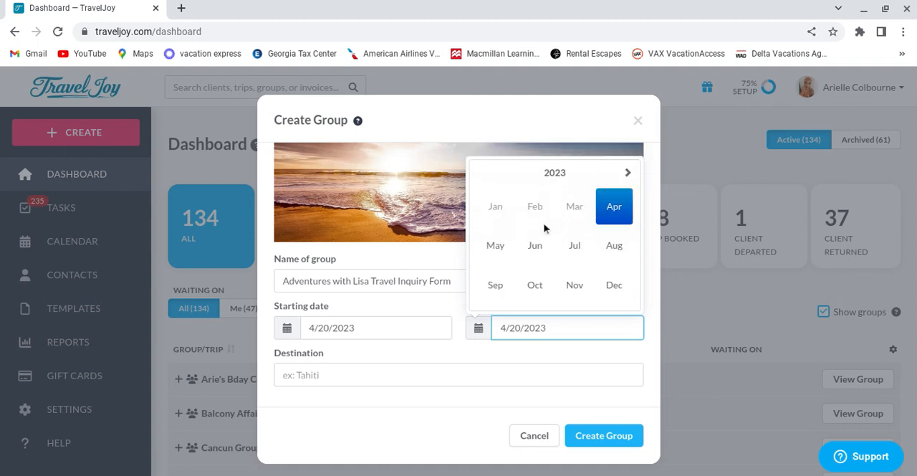
left_click(552, 175)
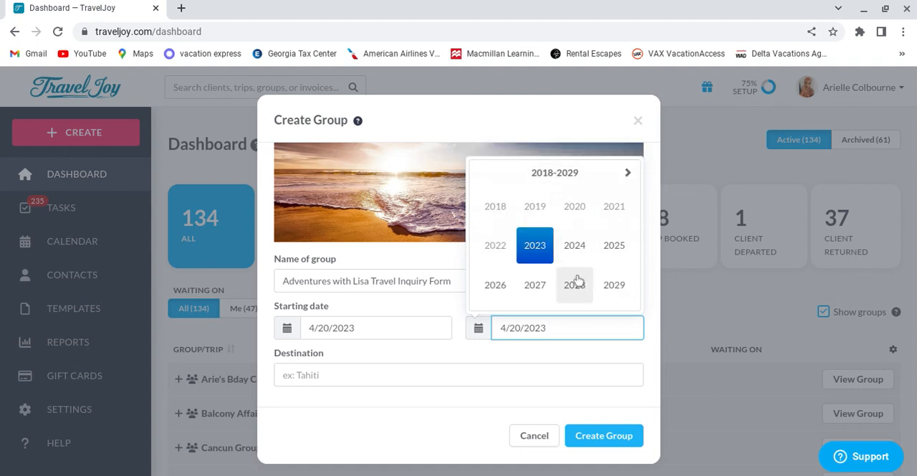
left_click(610, 282)
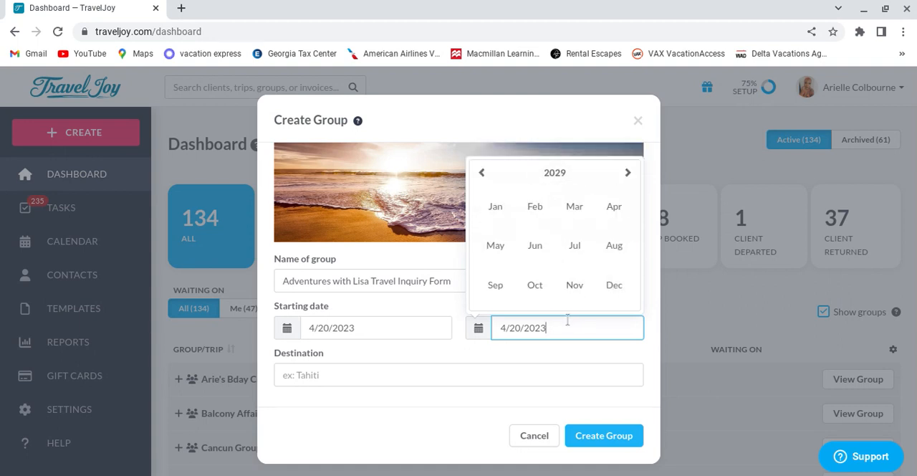
left_click(546, 209)
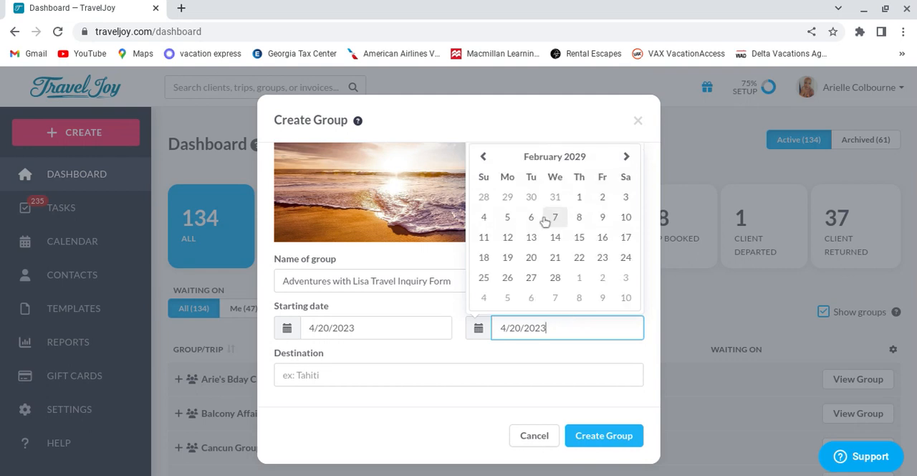
left_click(533, 217)
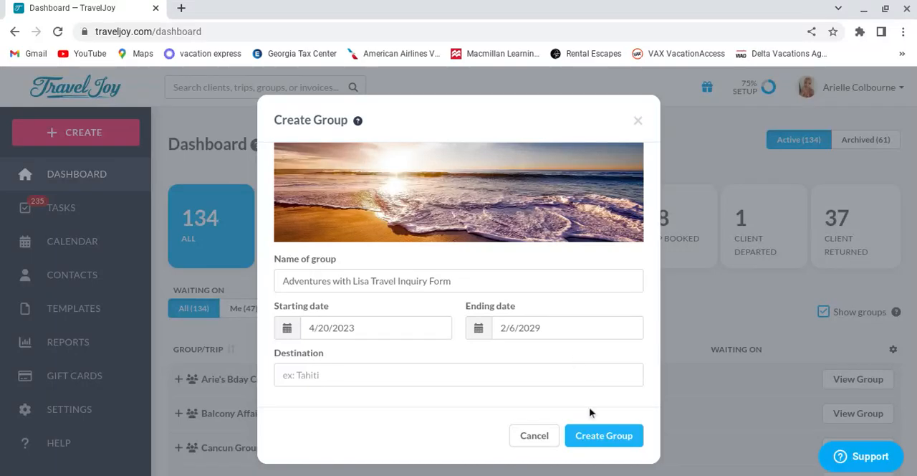
Step: Leave the destination empty and create the group
scroll(609, 324, "down", 2)
left_click(470, 372)
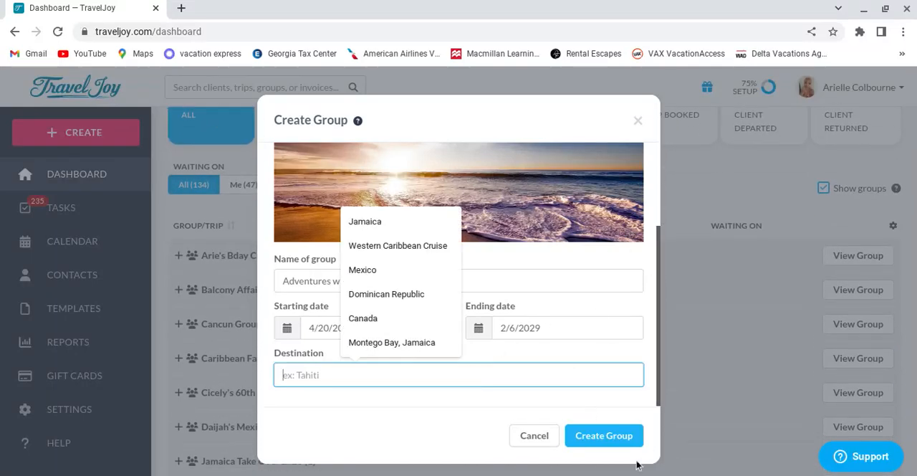
left_click(614, 444)
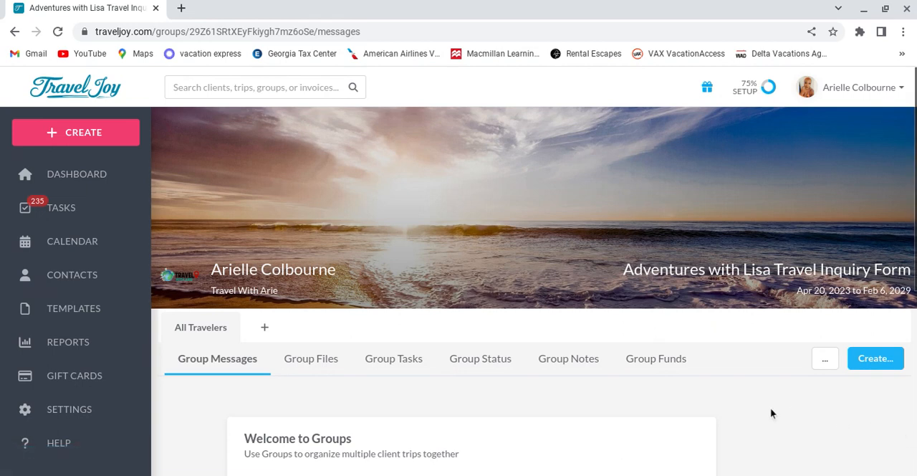
Step: Examine the new group's page, including its group sections and the booking page, group funds and booking management options
scroll(770, 409, "down", 2)
scroll(784, 356, "up", 1)
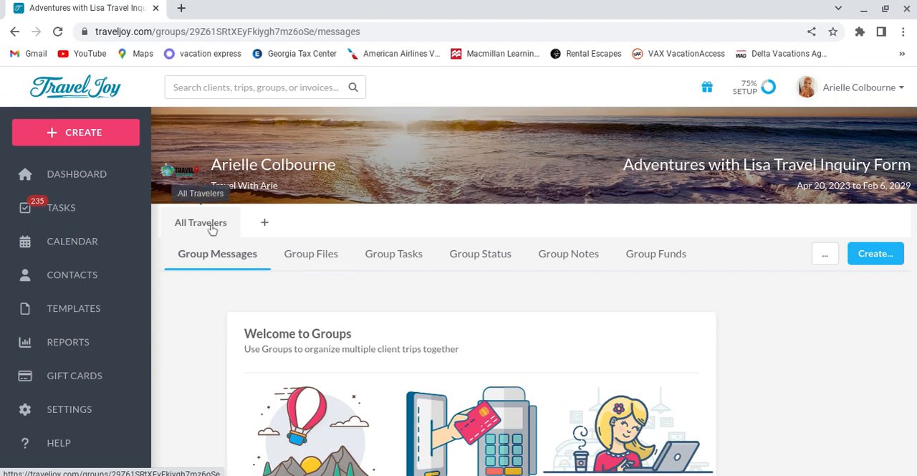
scroll(645, 390, "down", 3)
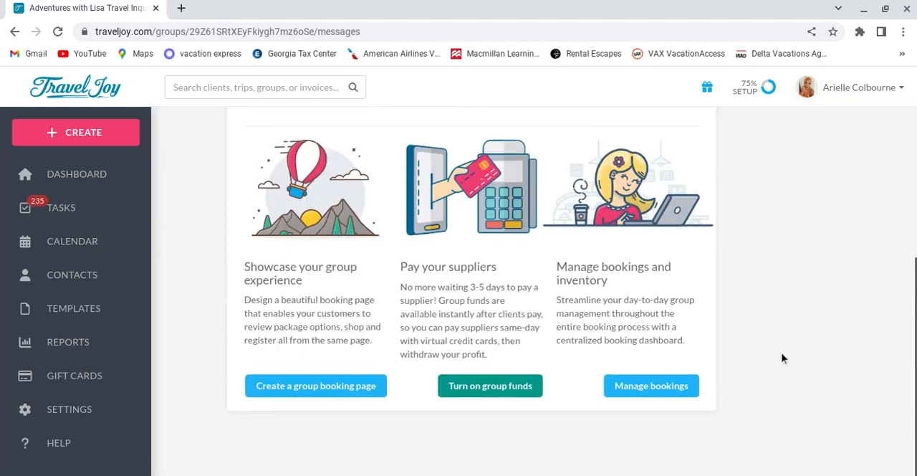
scroll(547, 353, "up", 2)
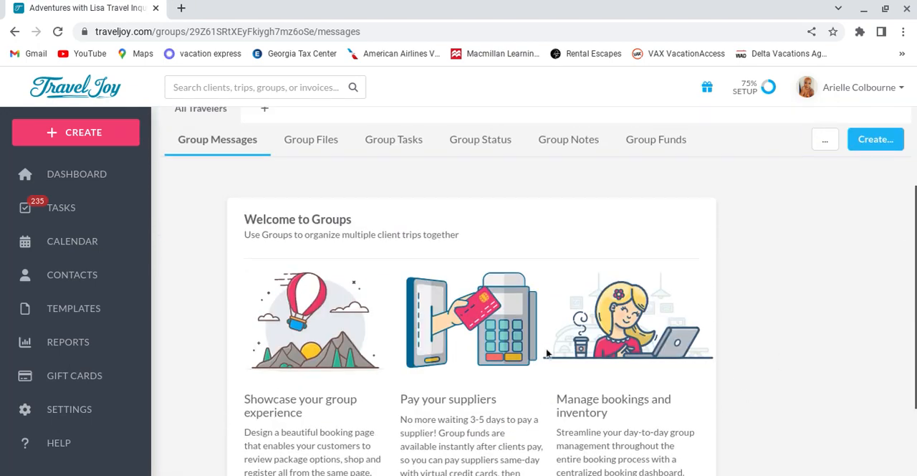
scroll(546, 354, "up", 3)
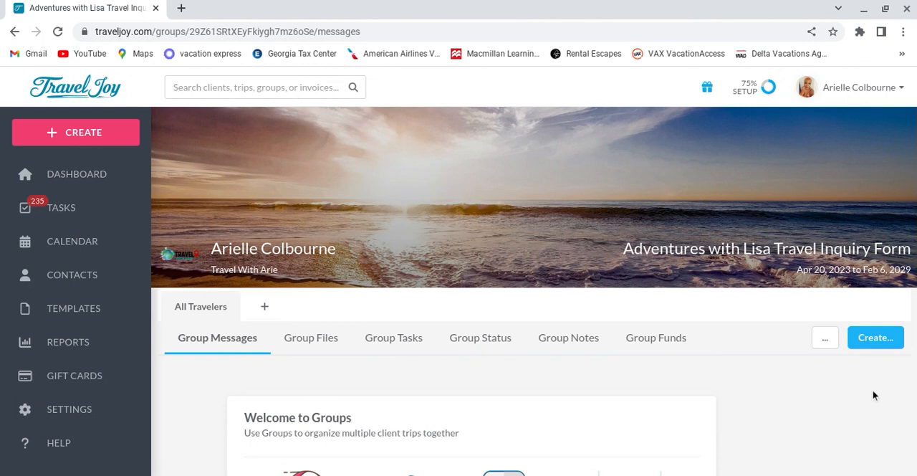
Step: Open the list of form templates
scroll(873, 393, "down", 2)
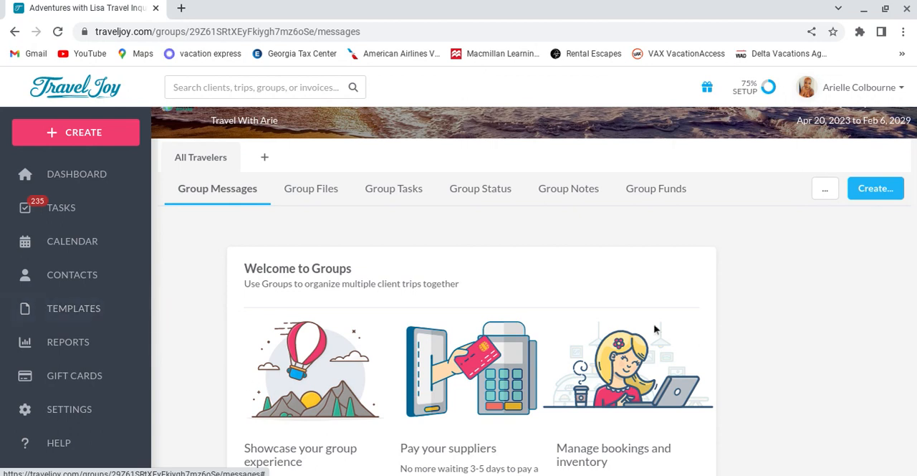
left_click(62, 307)
scroll(97, 368, "down", 2)
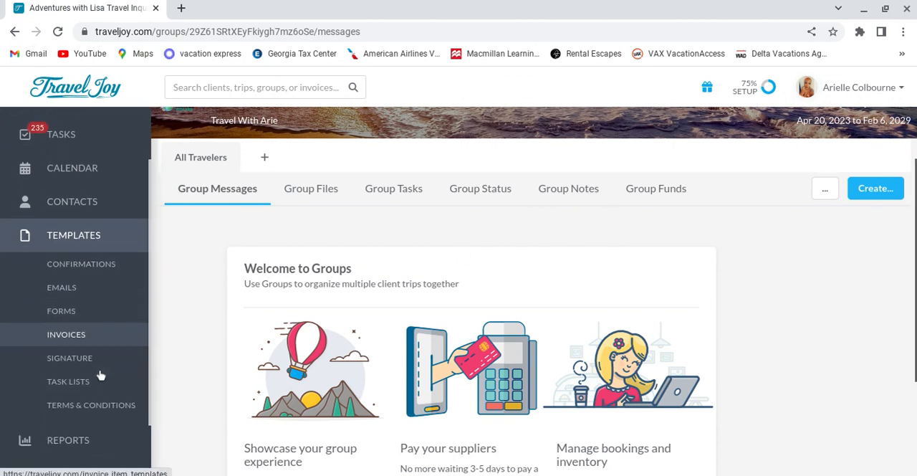
left_click(84, 315)
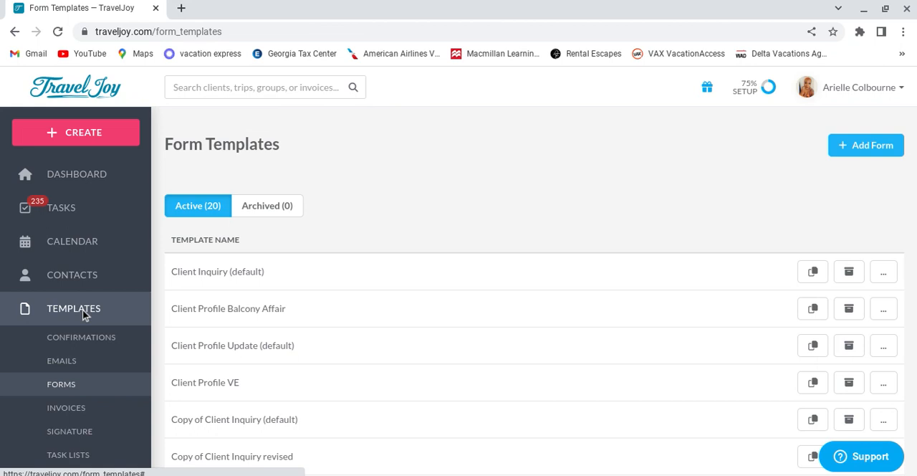
Step: Duplicate the Client Inquiry (default) form template
scroll(733, 270, "down", 3)
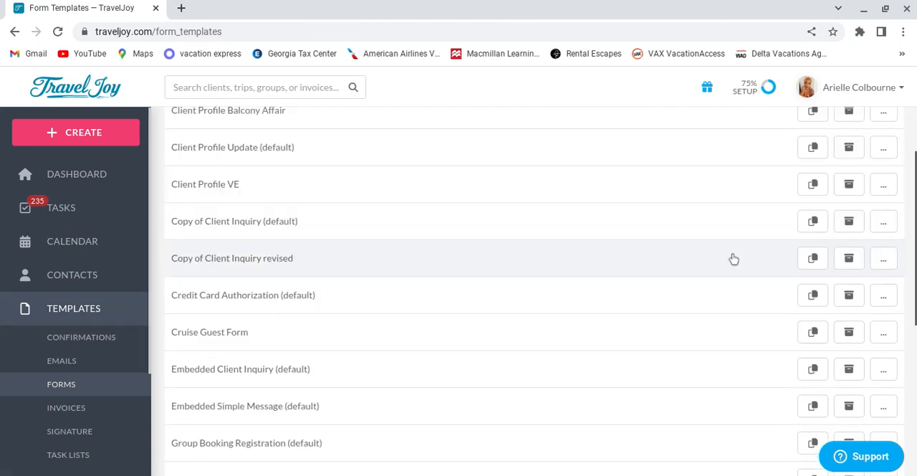
scroll(647, 303, "down", 2)
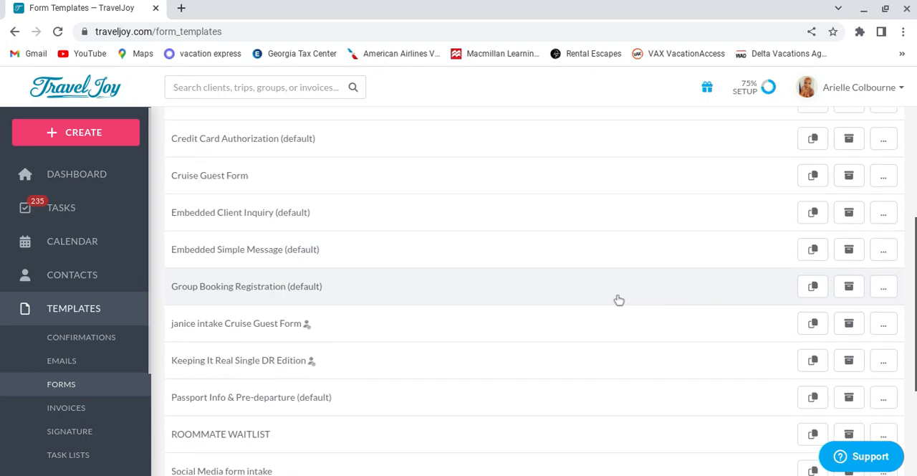
scroll(616, 296, "down", 3)
scroll(606, 300, "up", 7)
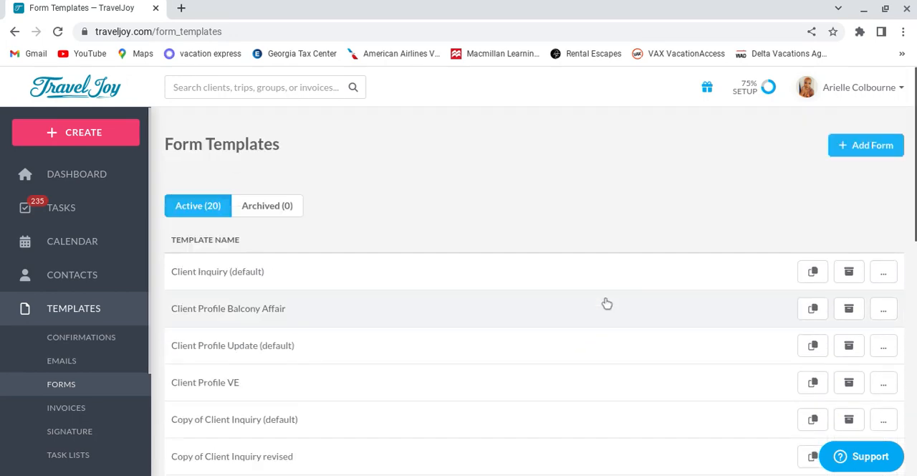
left_click(815, 282)
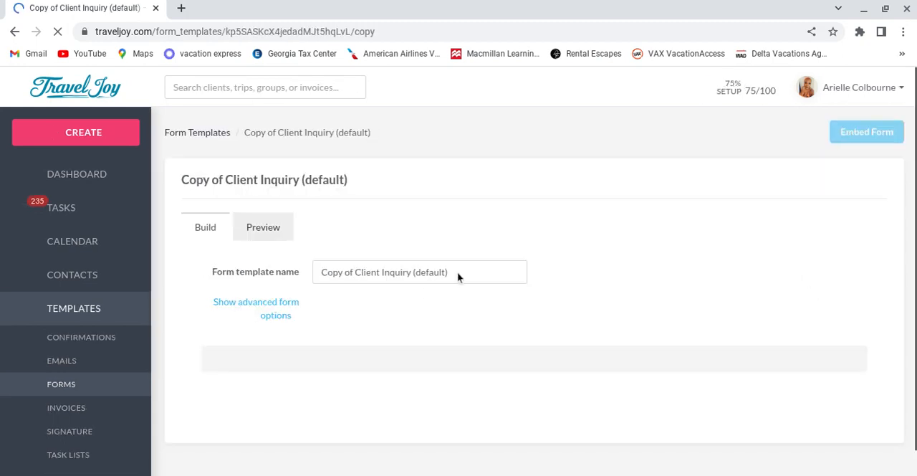
Step: Rename the copied form template "Lisa Inquiry"
left_click(453, 275)
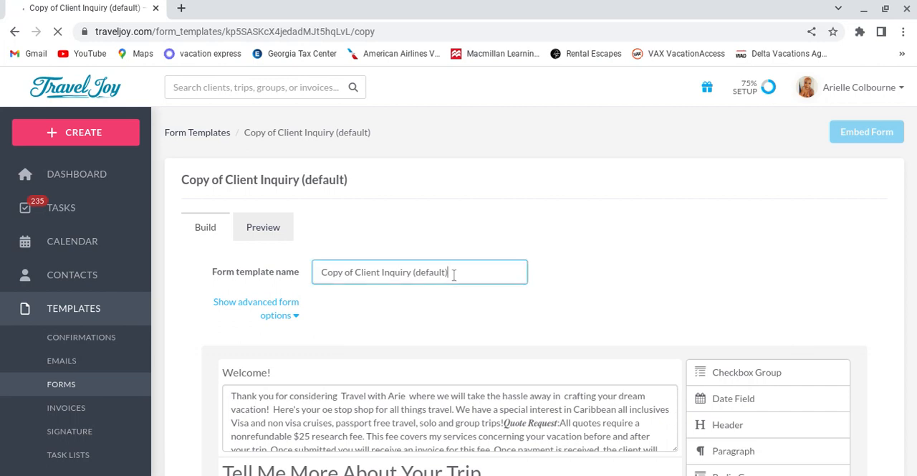
key("BackSpace")
key("BackSpace")
key("BackSpace")
key("BackSpace")
key("BackSpace")
key("BackSpace")
key("BackSpace")
key("BackSpace")
key("BackSpace")
key("BackSpace")
key("BackSpace")
key("BackSpace")
key("BackSpace")
key("BackSpace")
key("BackSpace")
key("BackSpace")
key("BackSpace")
key("BackSpace")
key("BackSpace")
key("BackSpace")
key("BackSpace")
key("BackSpace")
key("BackSpace")
key("BackSpace")
key("BackSpace")
key("BackSpace")
type("Lisa")
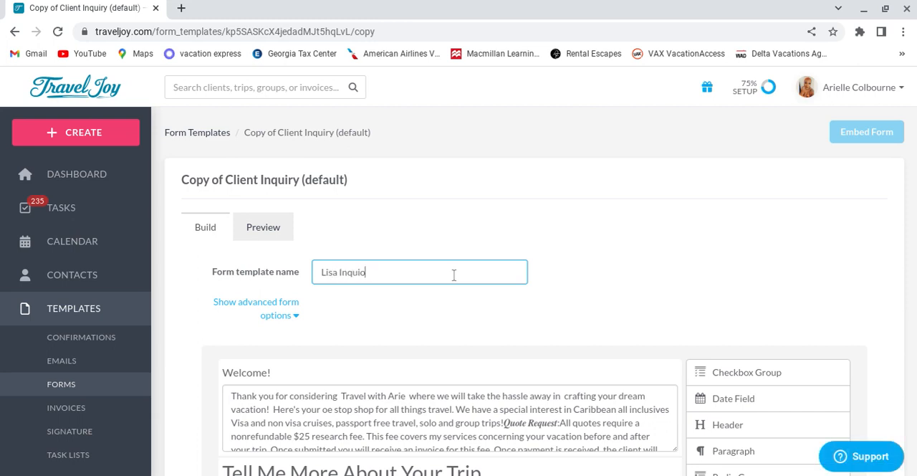
type("Inquir")
left_click(768, 192)
Step: Examine the copied form's welcome text, trip questions, client profile fields and the field types available for adding
scroll(654, 271, "down", 3)
scroll(655, 270, "down", 5)
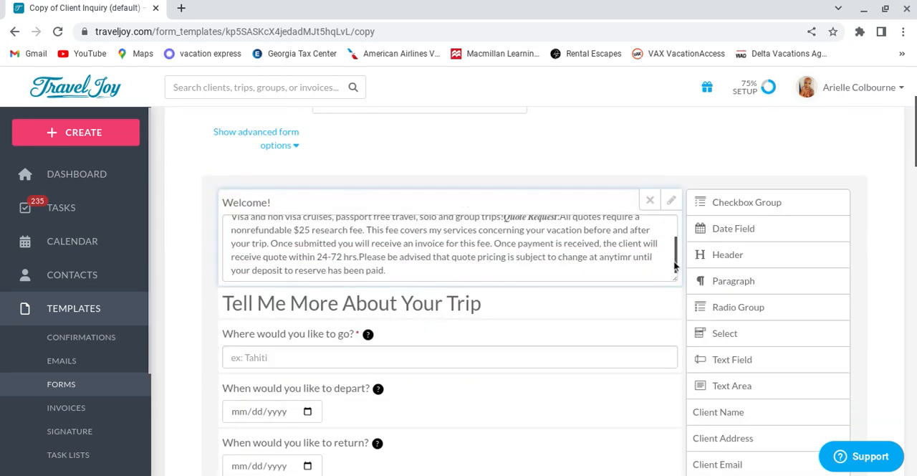
scroll(584, 265, "down", 15)
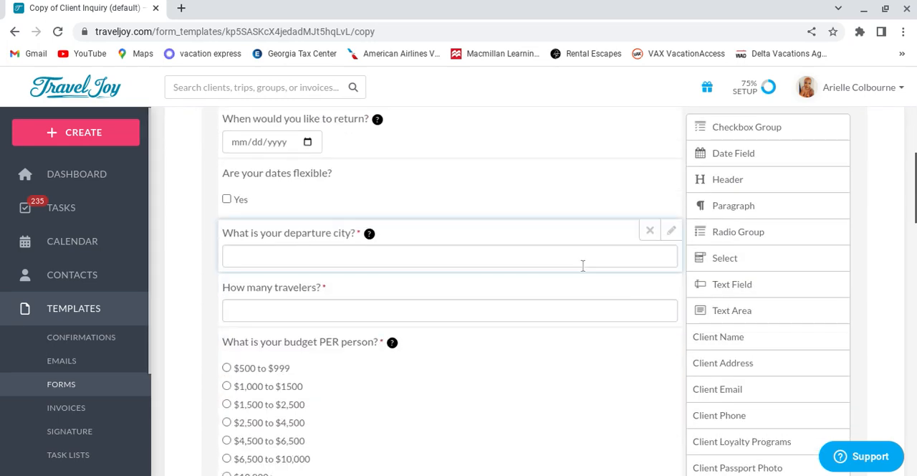
scroll(589, 265, "down", 6)
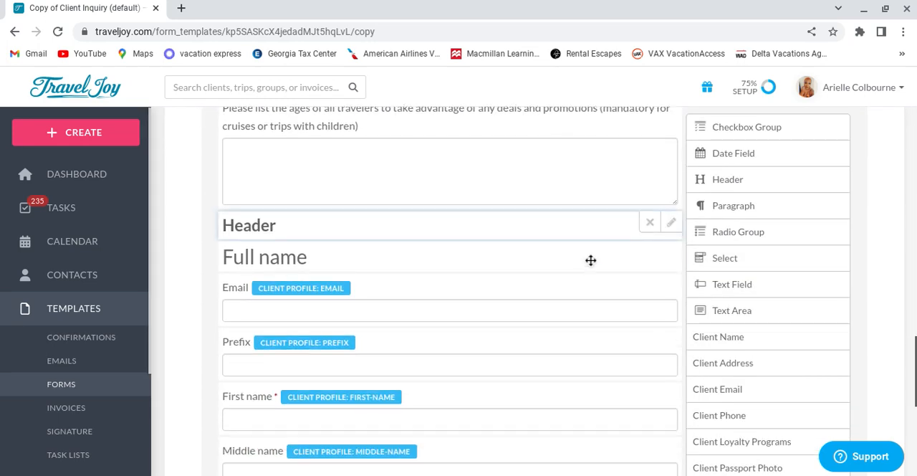
scroll(590, 256, "up", 2)
scroll(589, 255, "up", 8)
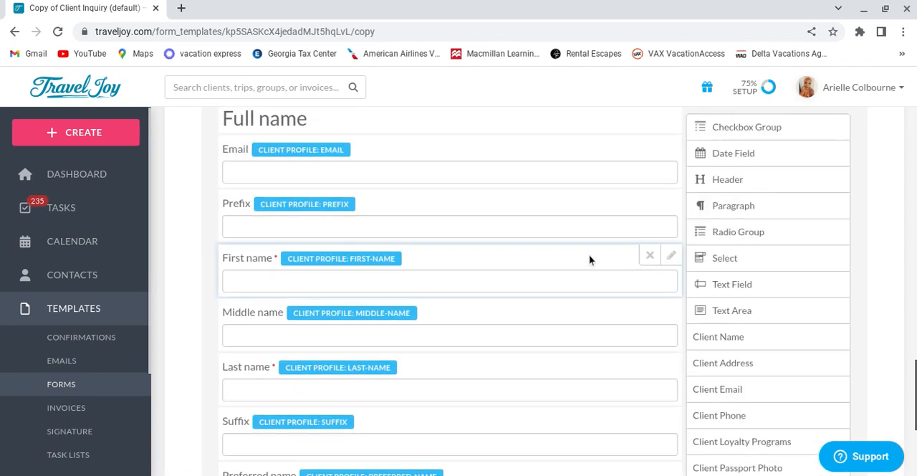
scroll(580, 250, "up", 2)
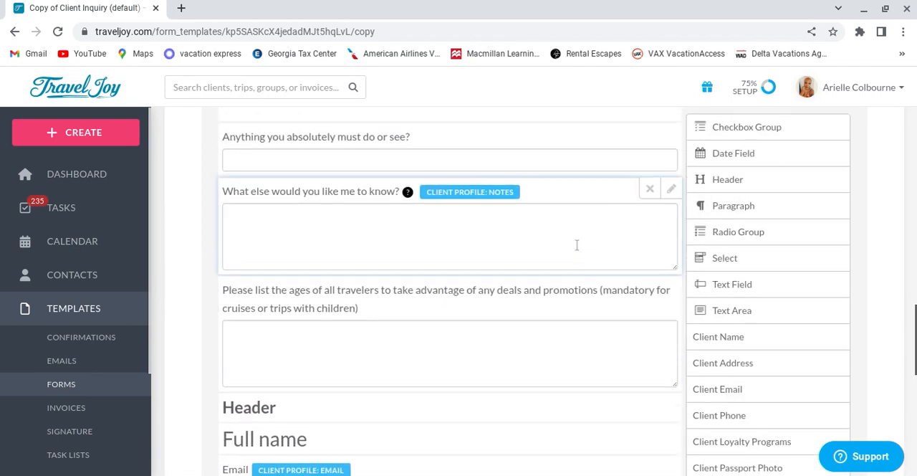
scroll(582, 254, "up", 14)
scroll(591, 289, "up", 6)
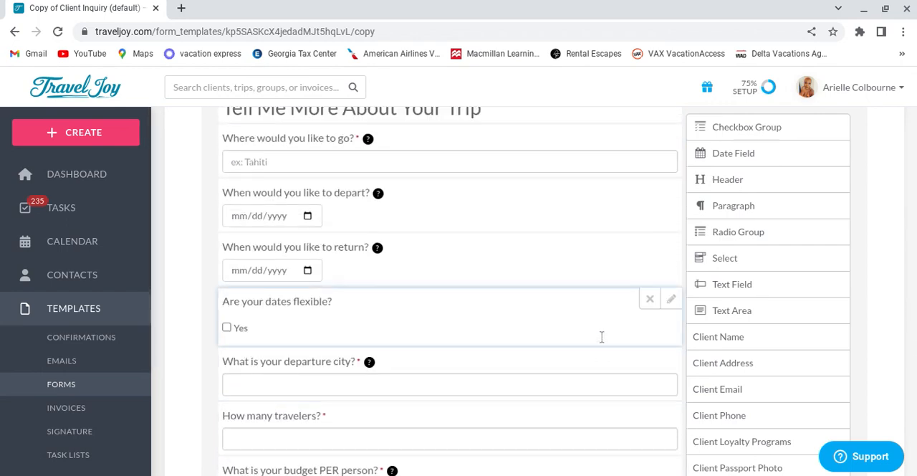
scroll(610, 312, "up", 3)
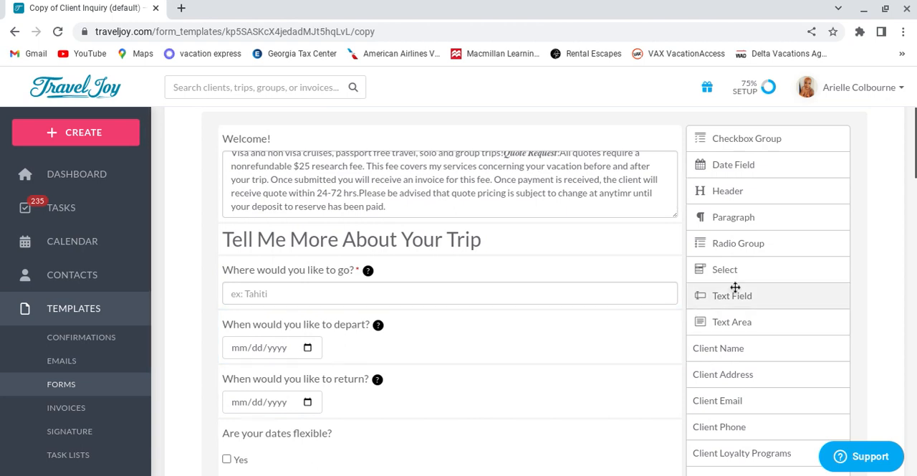
mouse_move(614, 349)
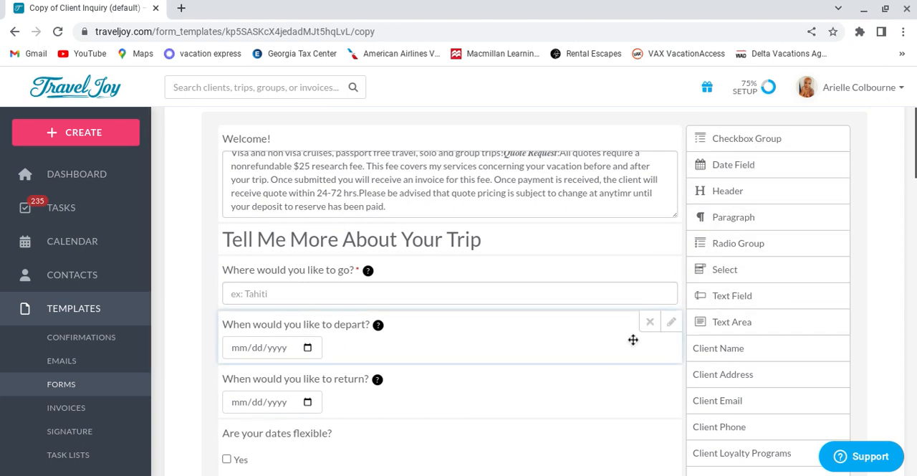
scroll(633, 340, "down", 3)
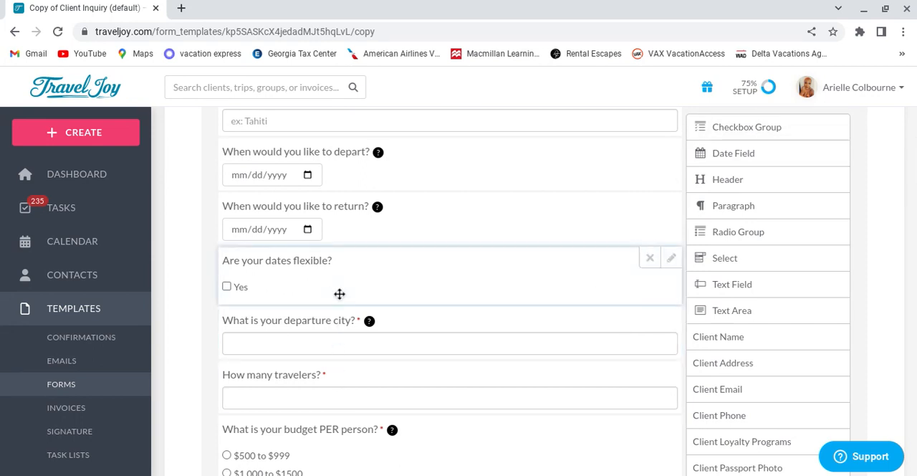
scroll(327, 321, "down", 3)
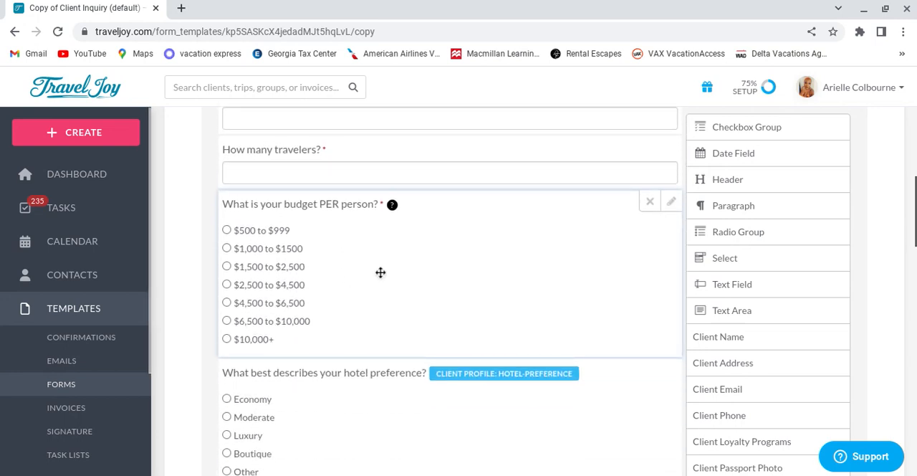
Step: Insert a required checkbox group between the departure city question and the number of travelers question
scroll(381, 272, "up", 1)
scroll(402, 228, "up", 1)
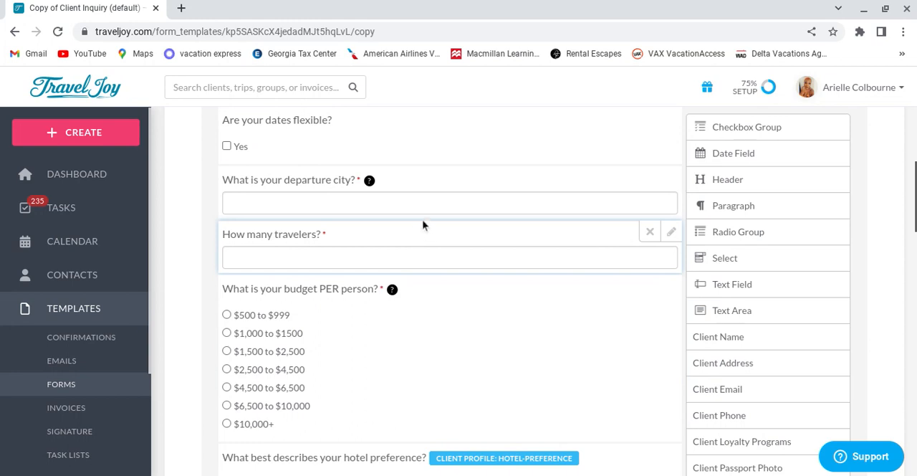
left_click_drag(766, 129, 630, 227)
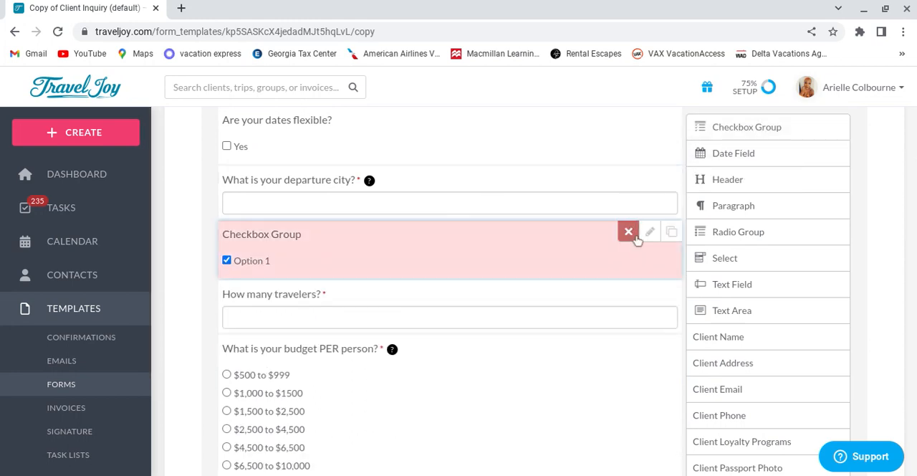
left_click(650, 231)
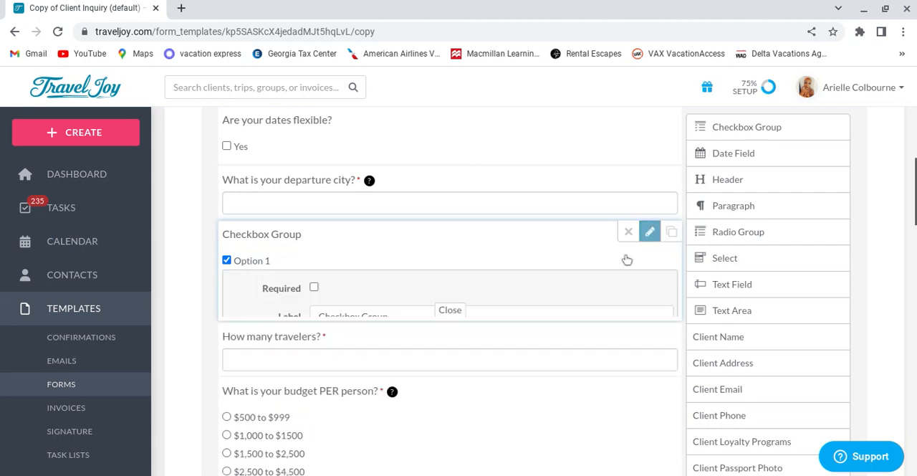
left_click(314, 264)
Step: Label the new checkbox group "Are you deposit ready?"
left_click(430, 290)
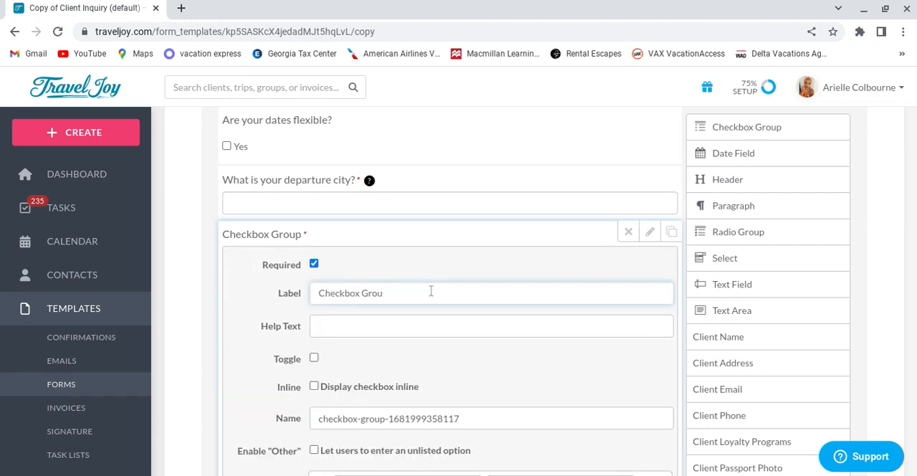
key("BackSpace")
key("BackSpace")
key("BackSpace")
key("BackSpace")
key("BackSpace")
key("BackSpace")
key("BackSpace")
key("BackSpace")
key("BackSpace")
key("BackSpace")
key("BackSpace")
key("BackSpace")
type("A")
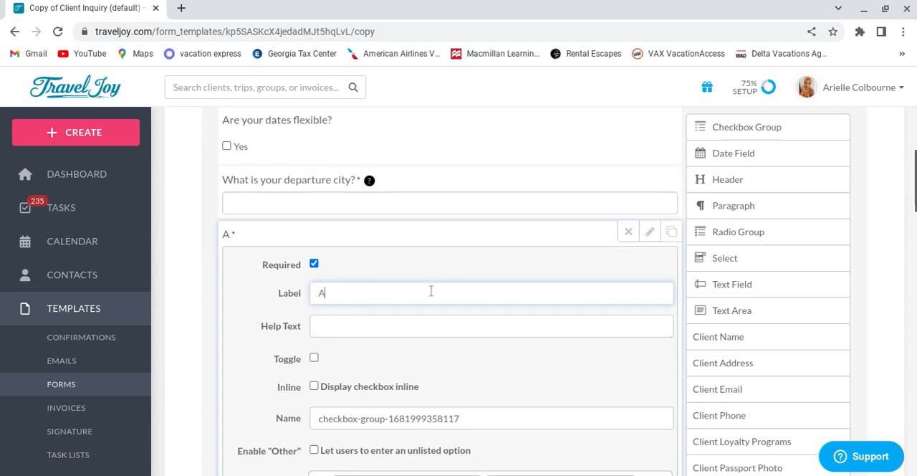
type("re you dep")
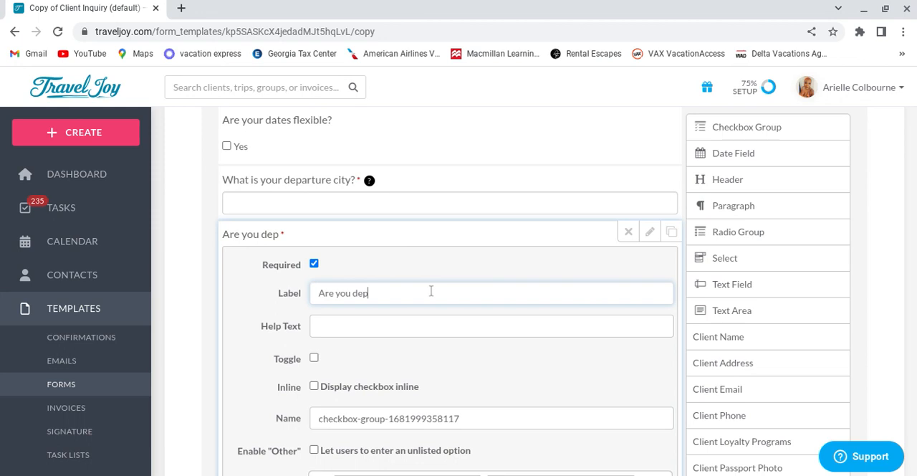
type("osit ready?")
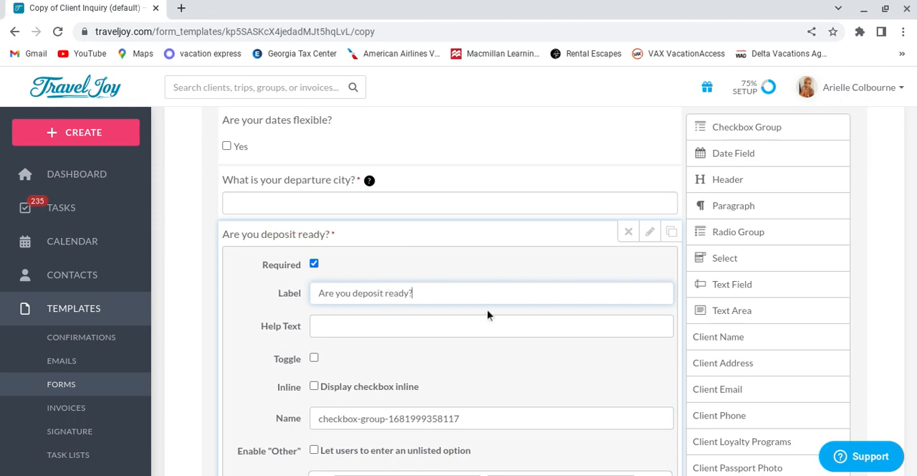
Step: Change the first option of the deposit question to "Yes Asap"
scroll(564, 349, "down", 3)
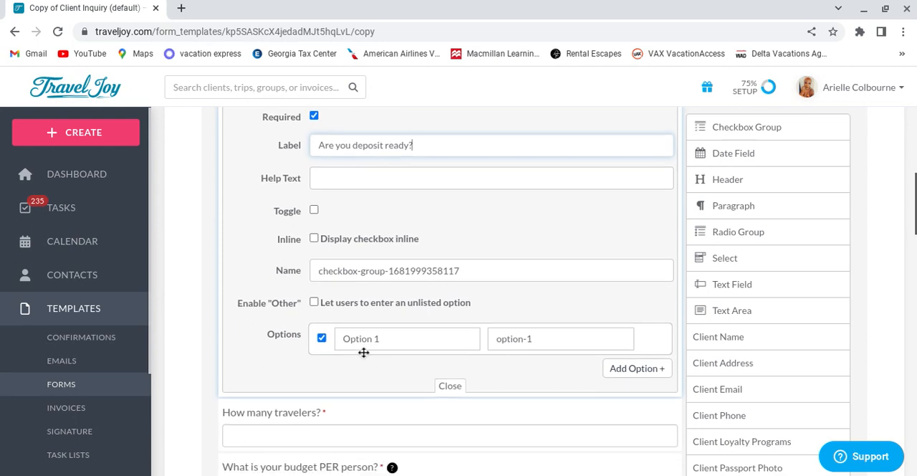
left_click(390, 343)
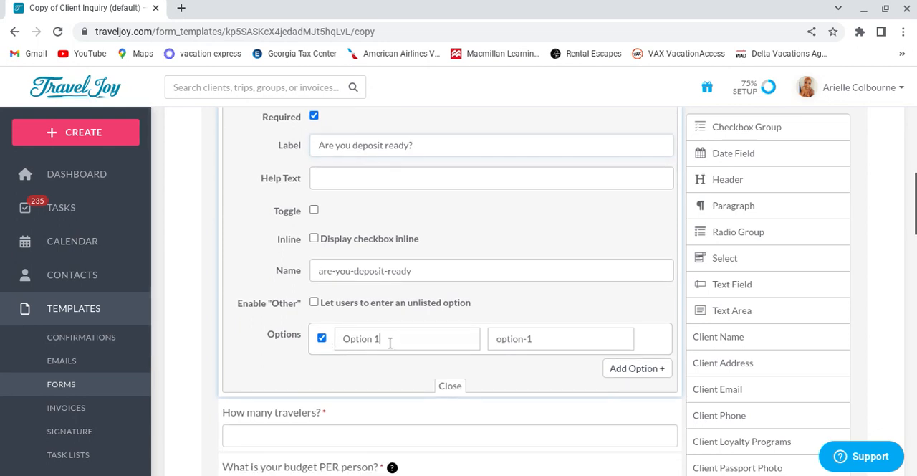
key("BackSpace")
key("BackSpace")
key("BackSpace")
key("BackSpace")
key("BackSpace")
key("BackSpace")
key("BackSpace")
key("BackSpace")
type("Yes Asap")
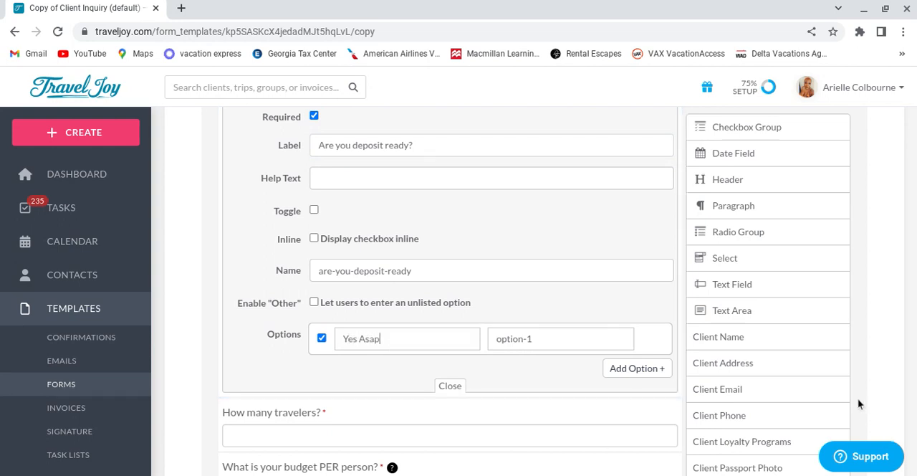
Step: Add the options "This week" and "This month" to the deposit question
left_click(640, 370)
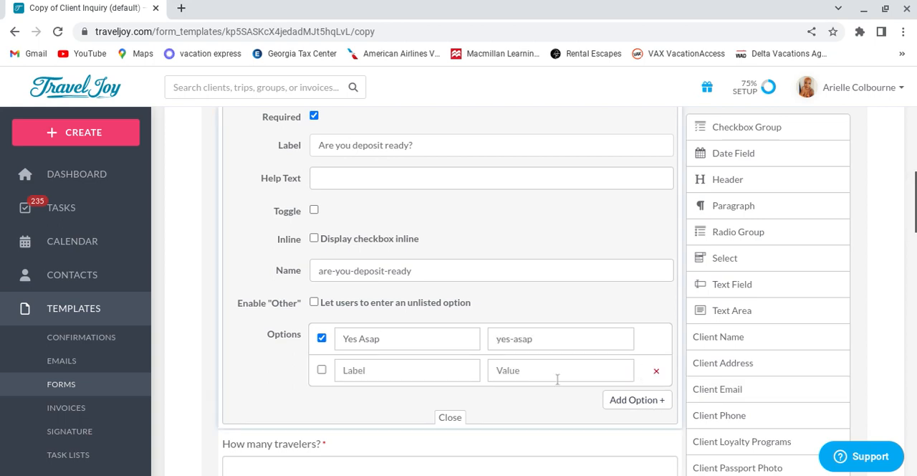
left_click(456, 371)
type("This week")
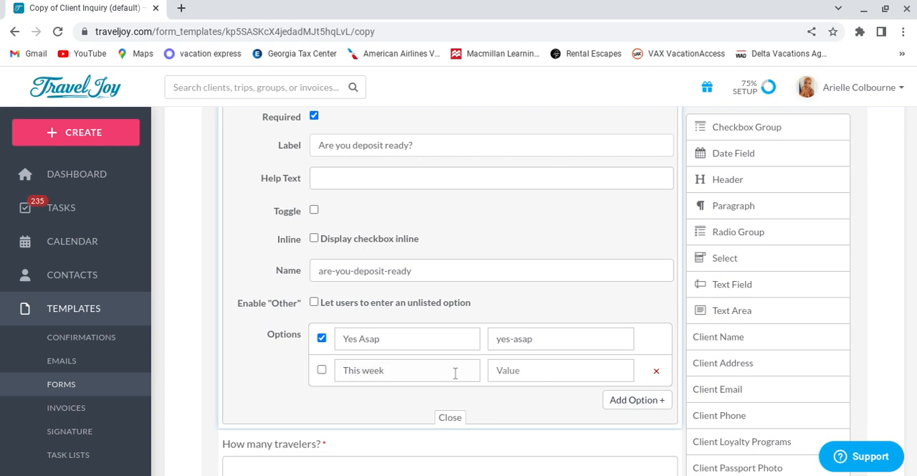
left_click(637, 400)
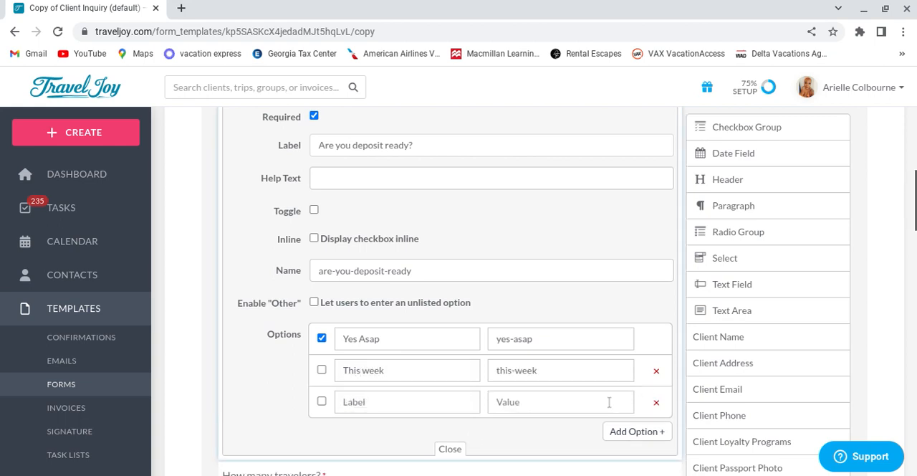
left_click(412, 409)
type("th")
key("BackSpace")
type("Th")
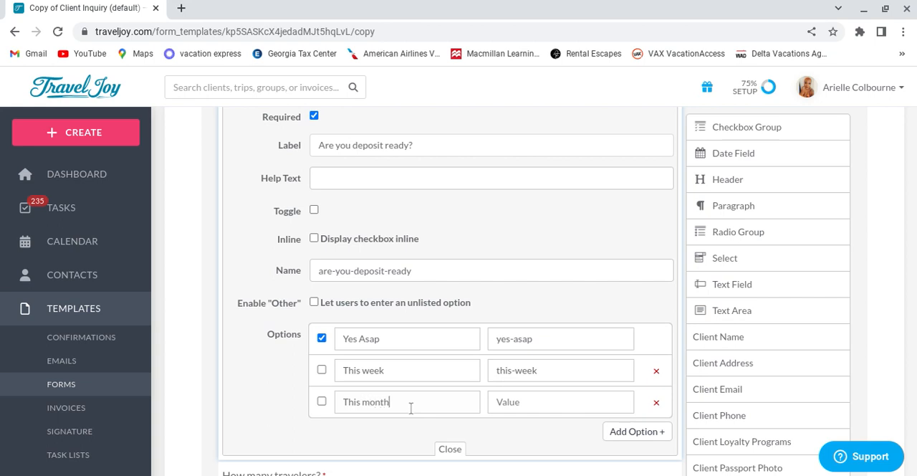
Step: Add a fourth option, "Just browsing", to the deposit question
left_click(640, 432)
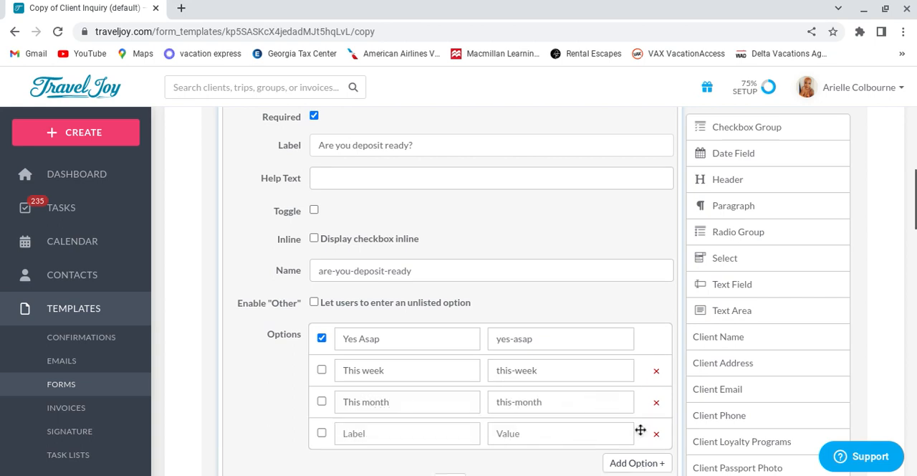
left_click(419, 440)
type("Just browsing")
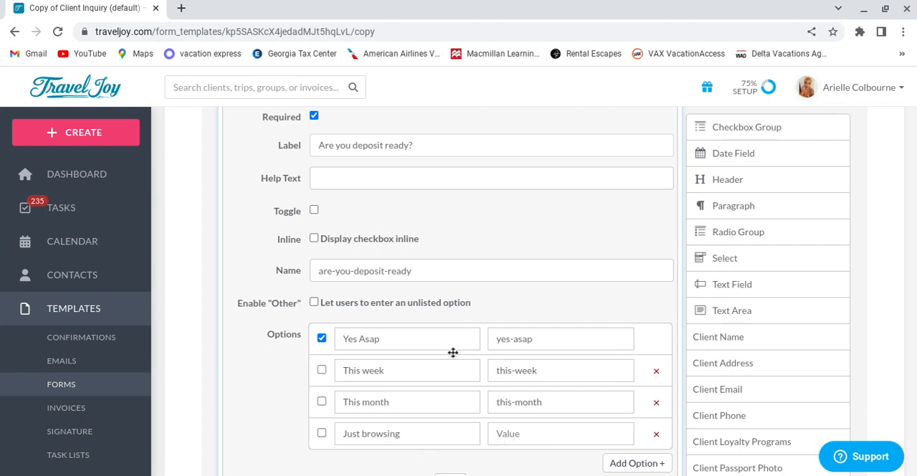
Step: Close the settings of the "Are you deposit ready?" question
scroll(283, 309, "up", 3)
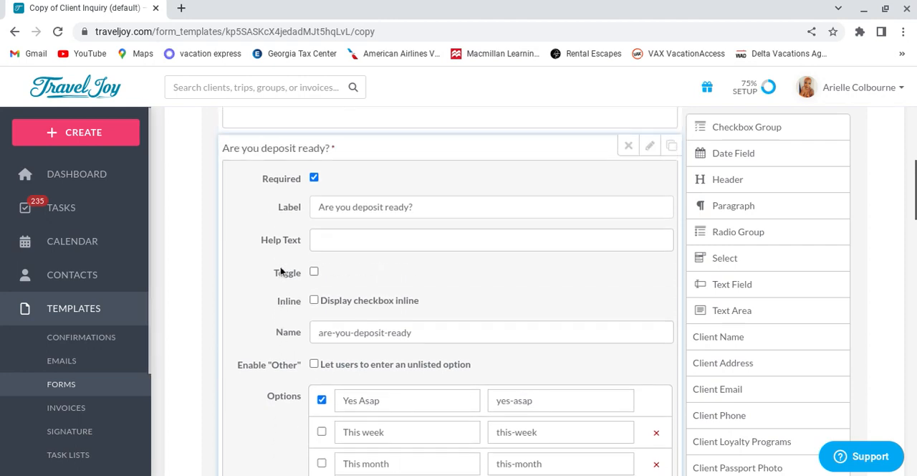
left_click(315, 223)
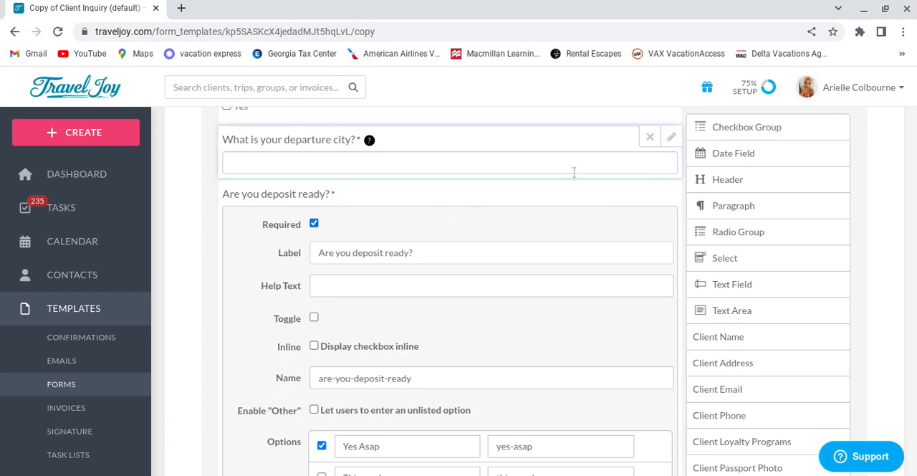
left_click(651, 192)
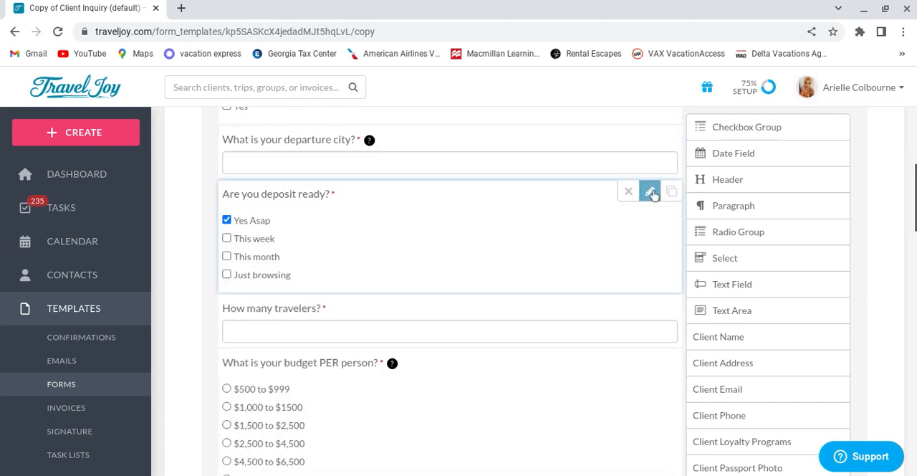
Step: Duplicate the "Are you deposit ready?" question and delete the duplicate
left_click(651, 192)
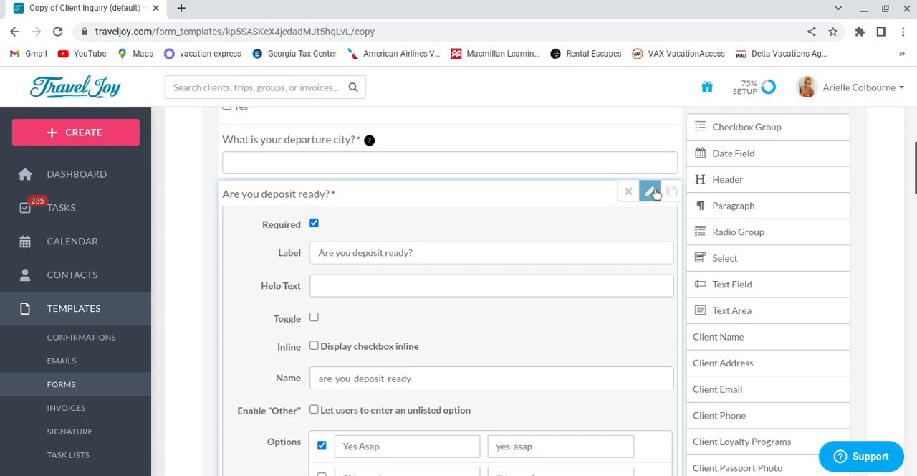
left_click(652, 192)
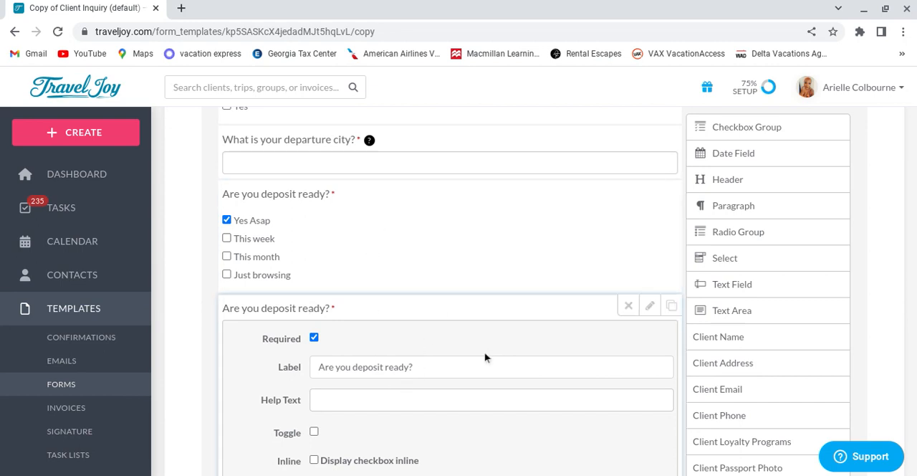
scroll(533, 348, "down", 3)
scroll(530, 334, "up", 3)
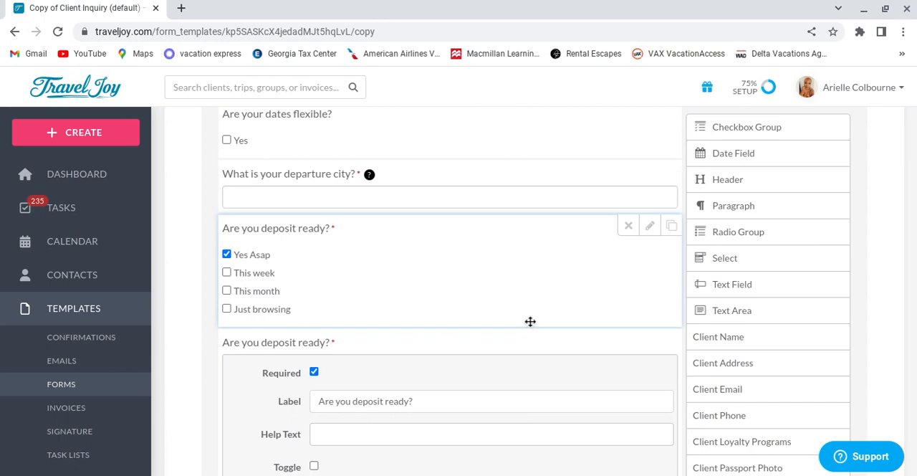
scroll(571, 311, "down", 1)
scroll(572, 311, "down", 1)
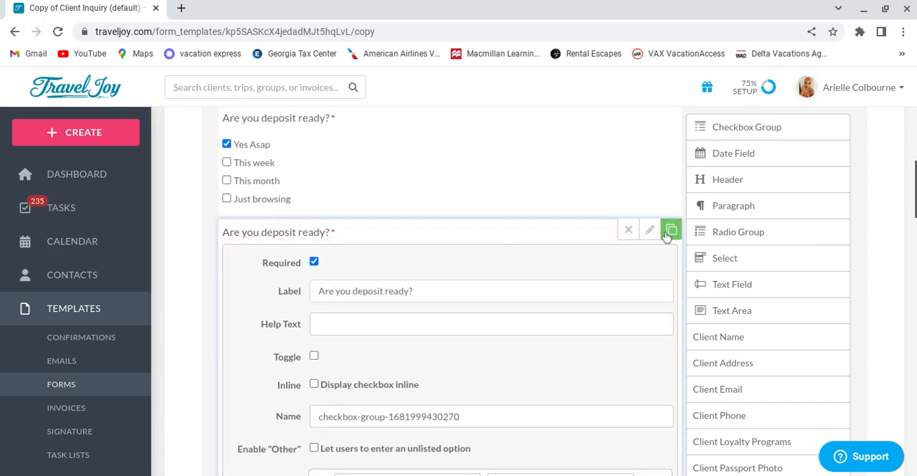
left_click(629, 230)
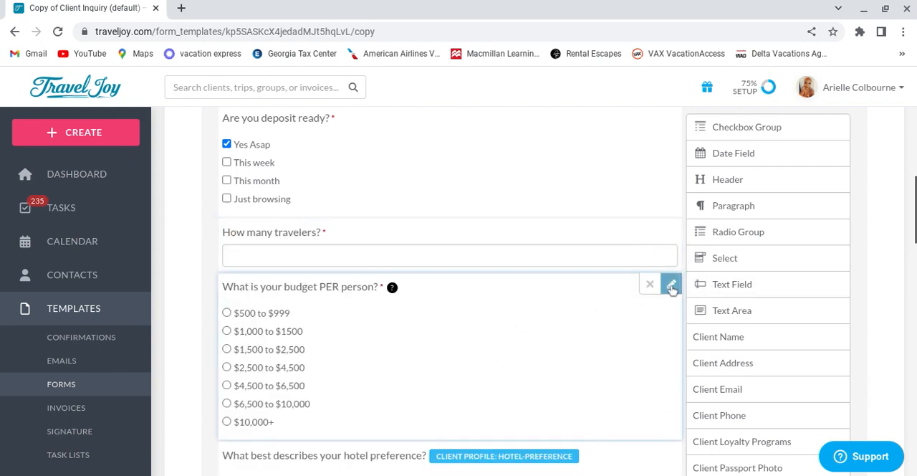
Step: Remove the "$1,000 to $1500", "$1,500 to $2,500" and "$2,500 to $4,500" options from the budget per person question
left_click(672, 286)
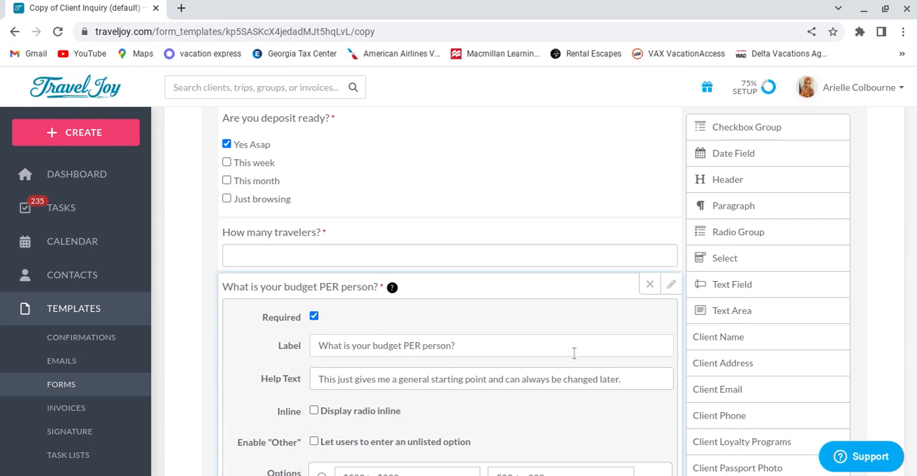
scroll(574, 353, "down", 2)
scroll(575, 344, "down", 1)
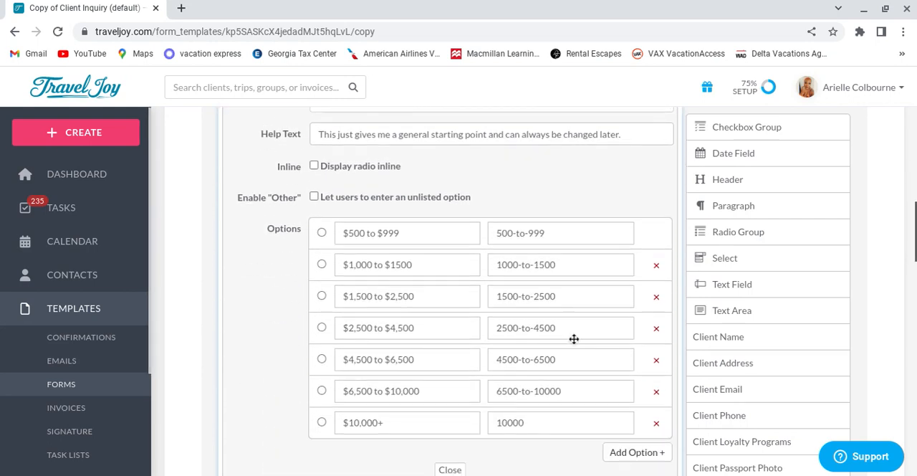
scroll(577, 340, "down", 2)
scroll(581, 262, "up", 2)
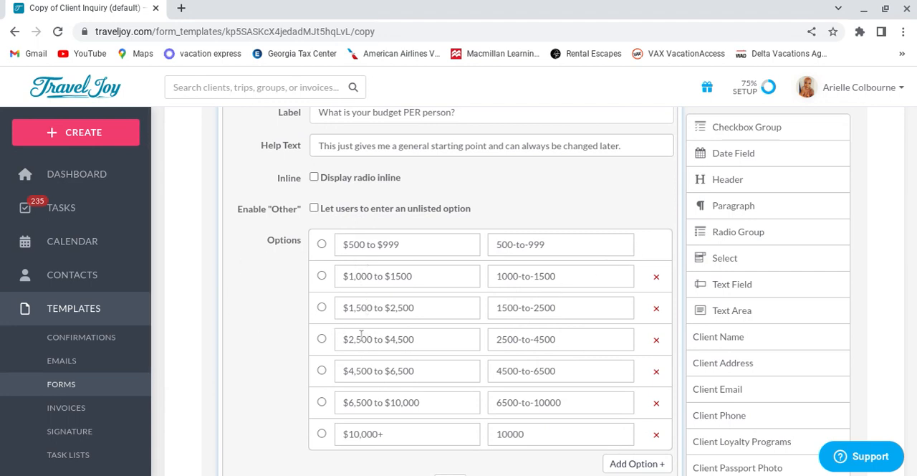
left_click(657, 309)
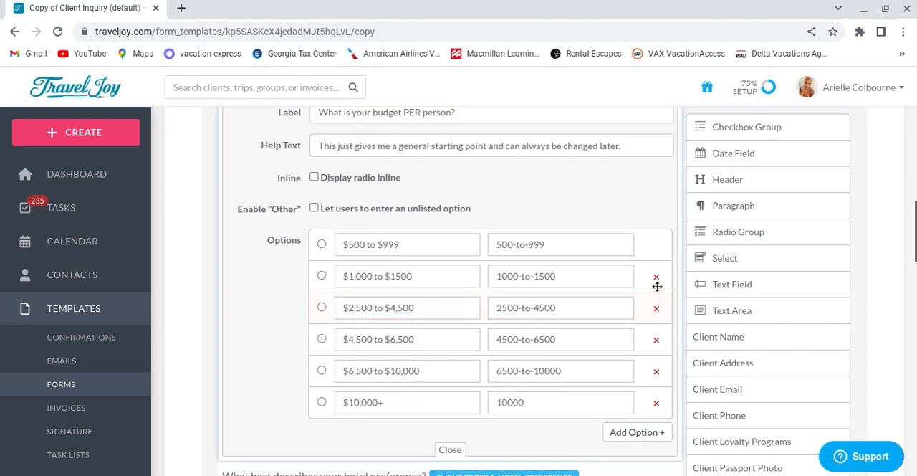
left_click(656, 277)
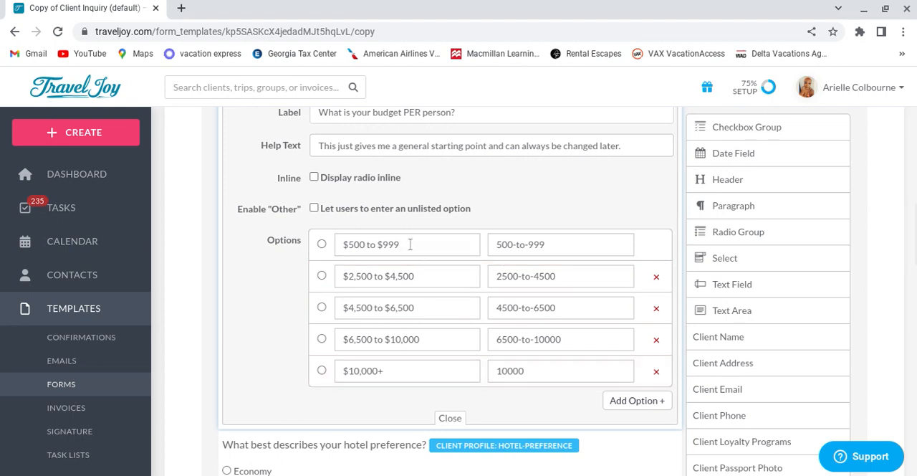
left_click(657, 278)
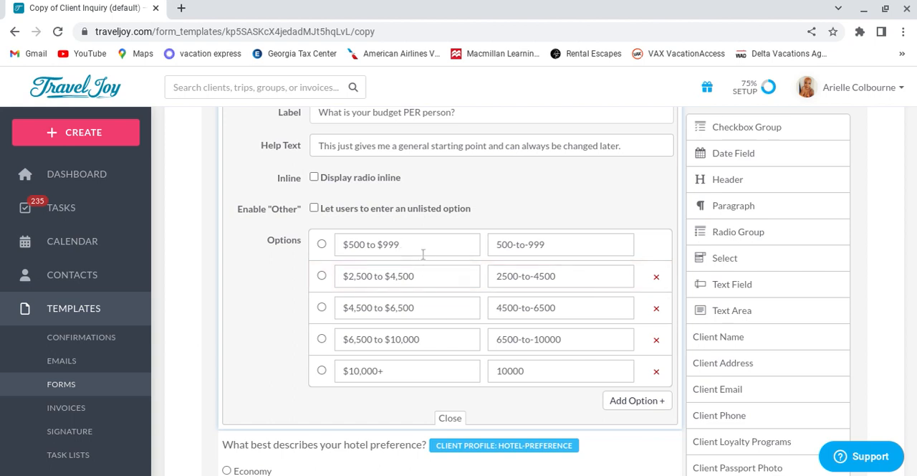
left_click(657, 277)
Step: Change the first option of the budget per person question to "$3000 to $4500"
left_click(429, 248)
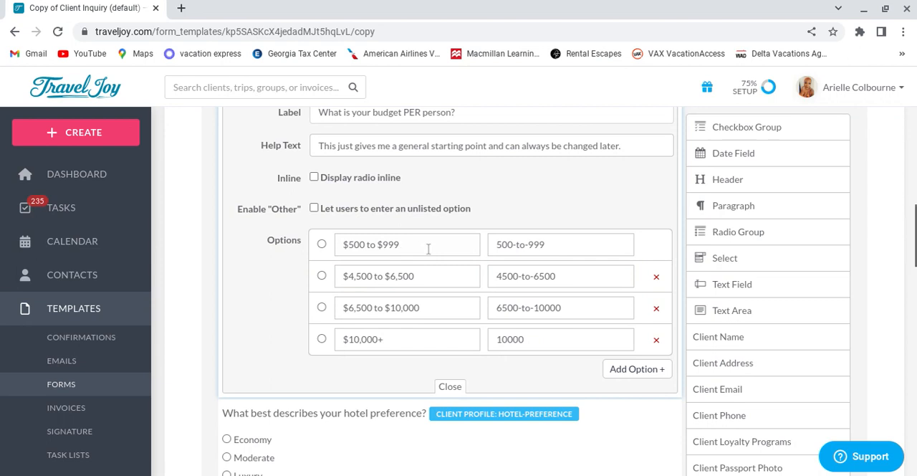
key("BackSpace")
key("BackSpace")
key("BackSpace")
key("BackSpace")
key("BackSpace")
key("BackSpace")
key("BackSpace")
key("BackSpace")
key("BackSpace")
key("BackSpace")
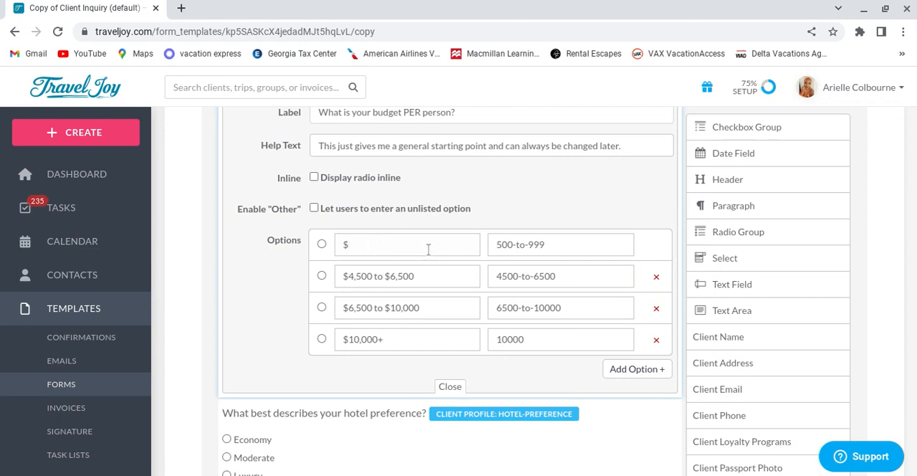
type("3000 to $")
type("4500")
left_click(543, 195)
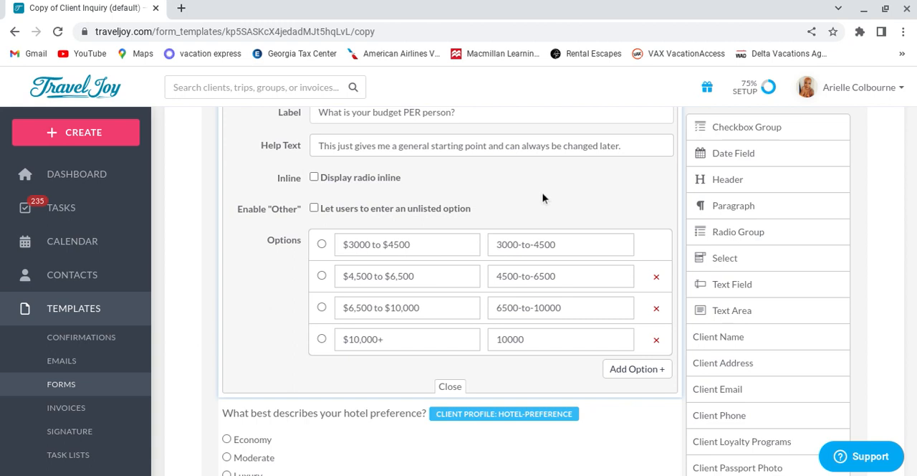
Step: Review the edited budget settings and the questions above them up to the start of the form
scroll(390, 218, "up", 2)
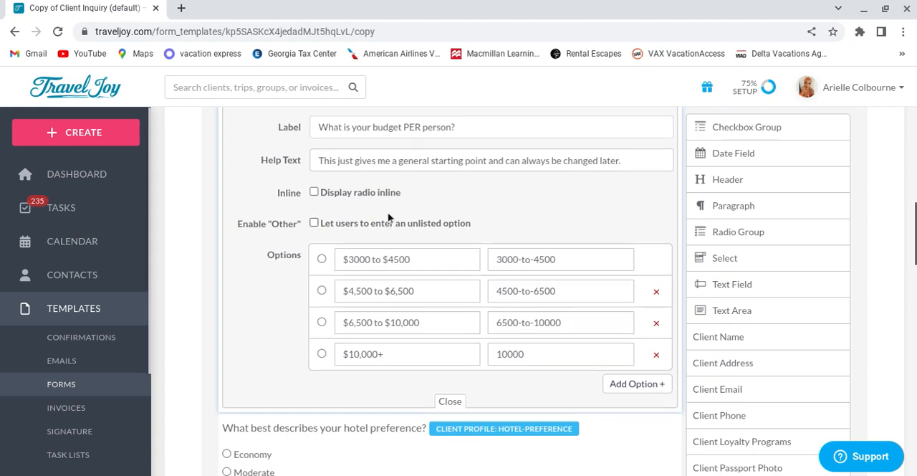
scroll(348, 284, "down", 1)
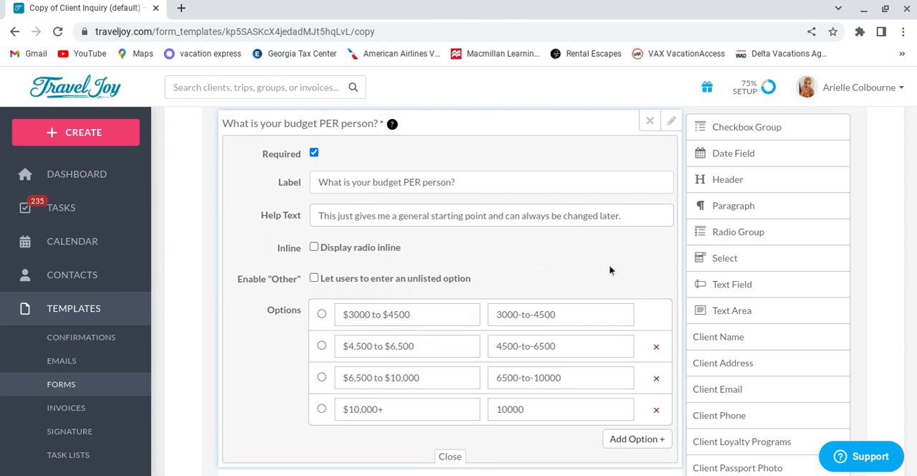
scroll(610, 266, "down", 1)
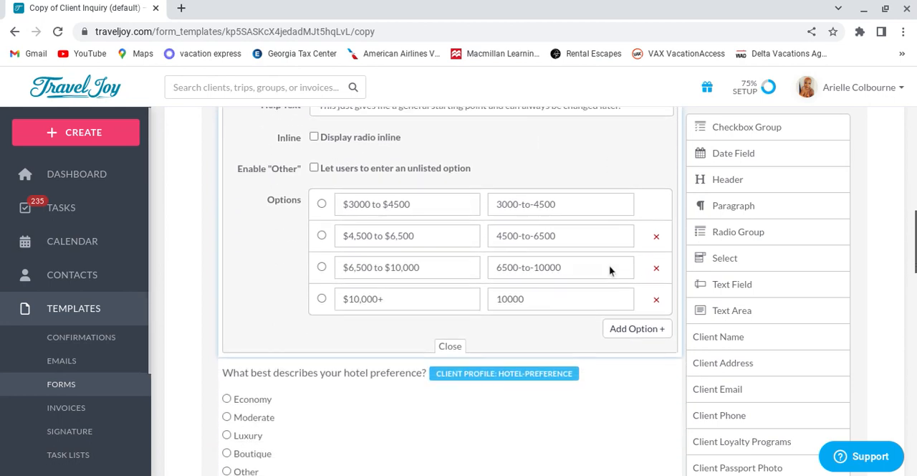
scroll(645, 234, "up", 3)
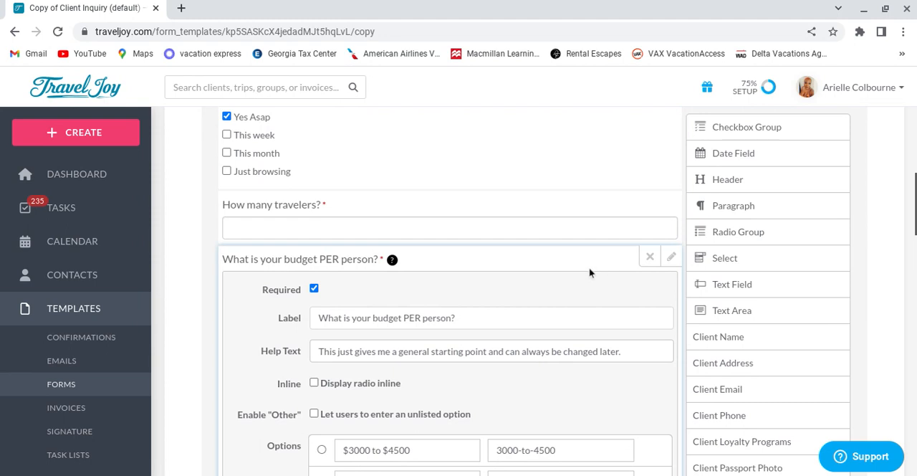
scroll(573, 281, "down", 3)
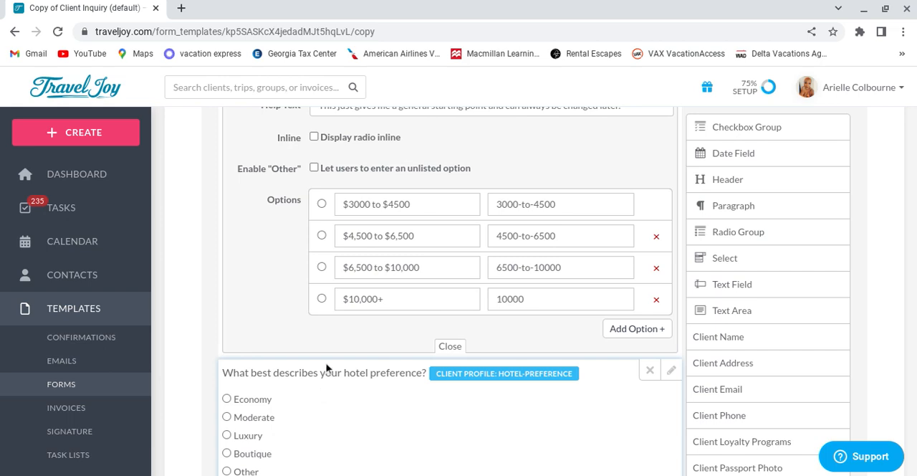
scroll(348, 314, "up", 5)
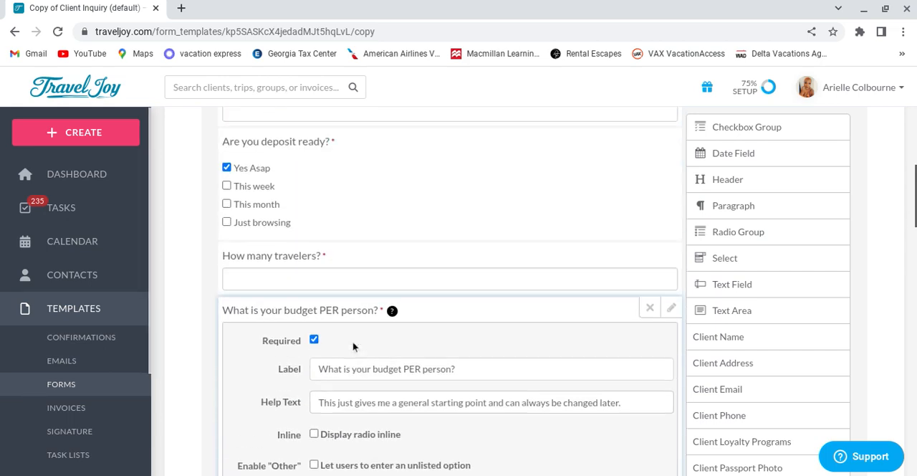
scroll(354, 373, "up", 10)
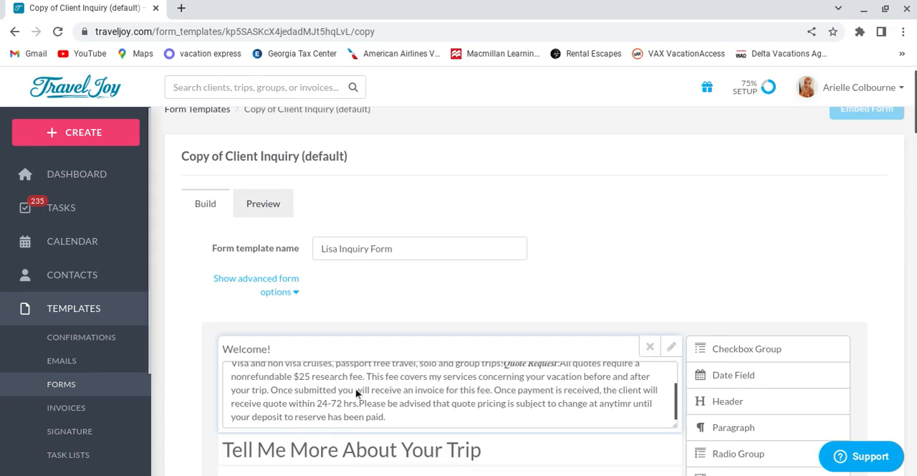
scroll(466, 287, "up", 1)
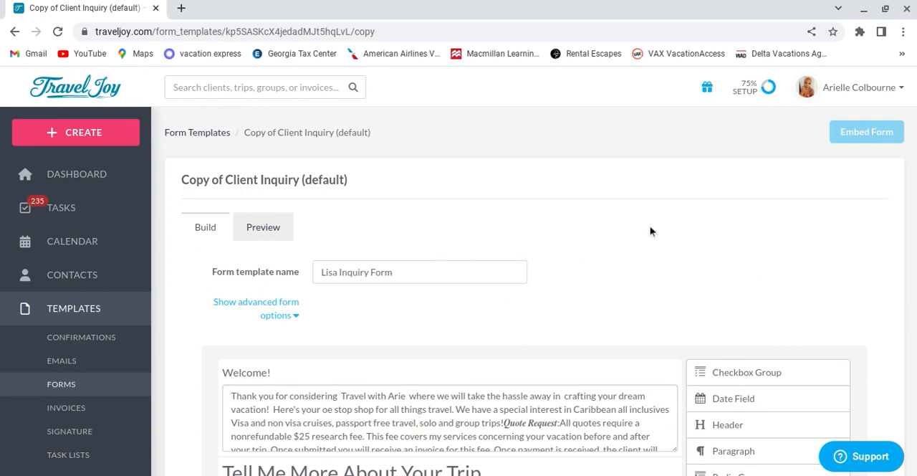
Step: Preview the whole inquiry form as the client will see it
left_click(271, 235)
scroll(528, 283, "down", 5)
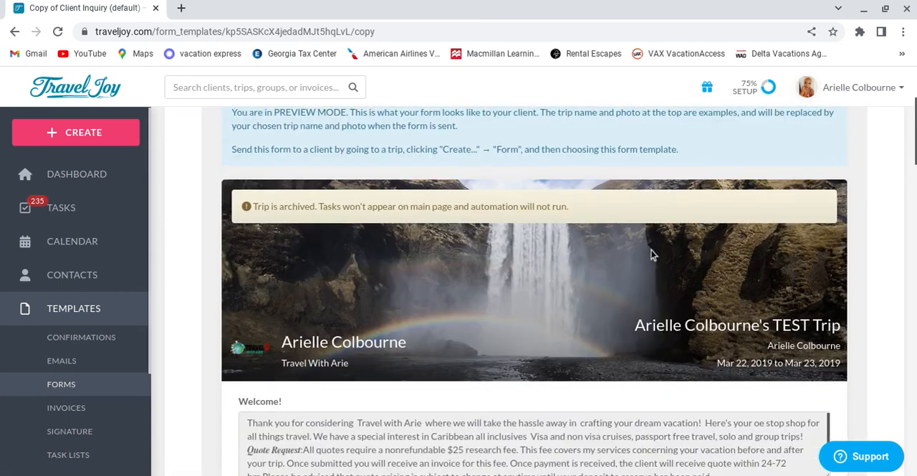
scroll(660, 255, "down", 10)
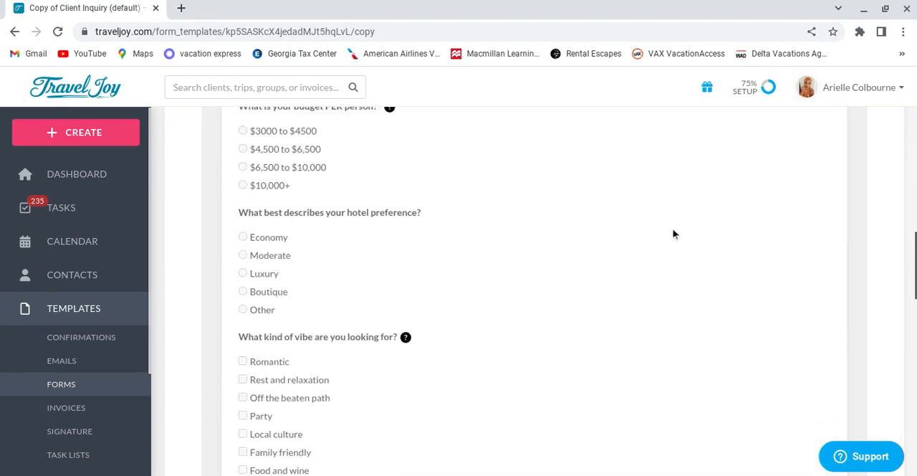
scroll(674, 234, "down", 15)
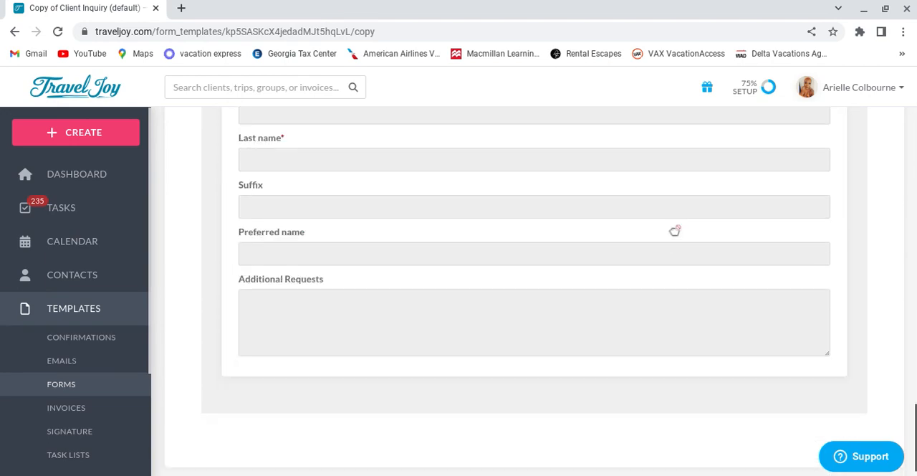
scroll(675, 231, "up", 20)
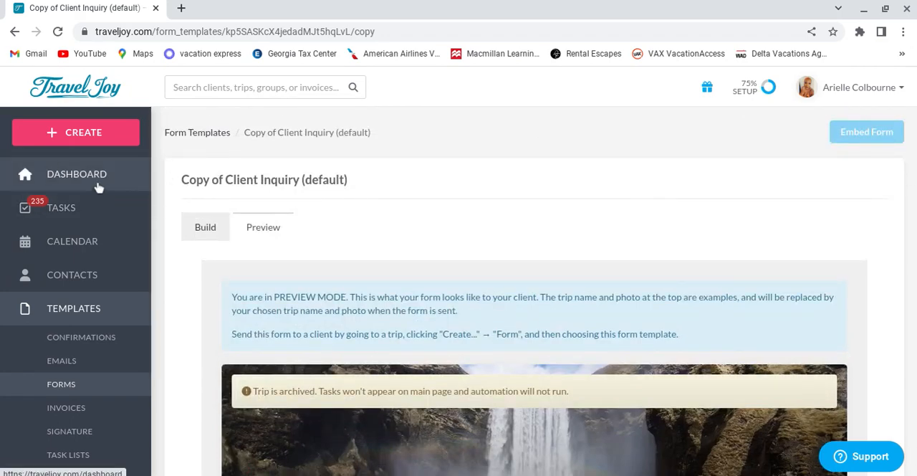
left_click(108, 176)
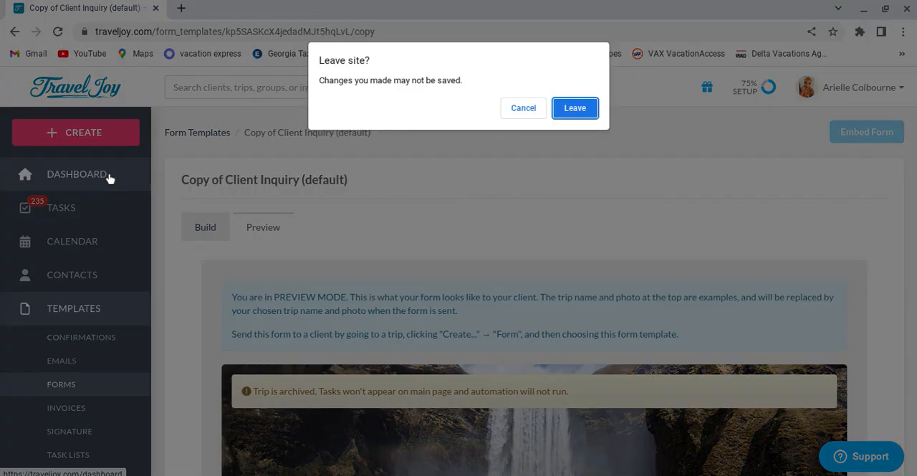
left_click(527, 110)
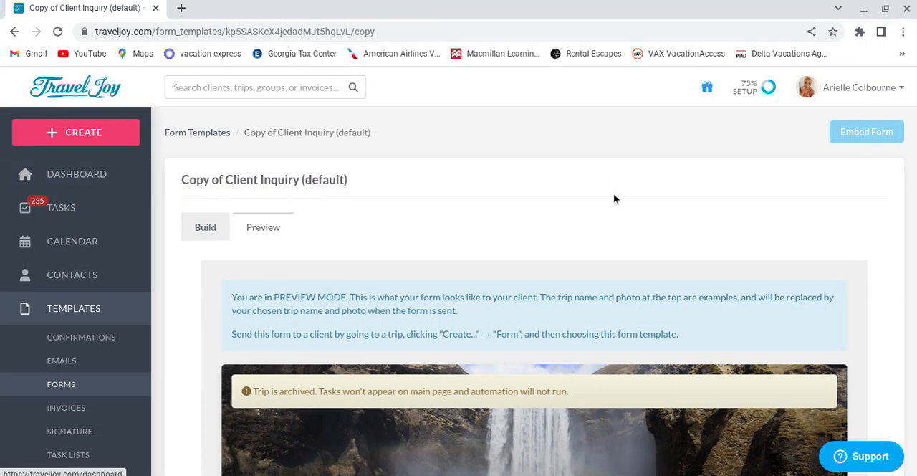
scroll(827, 256, "down", 2)
scroll(827, 256, "down", 6)
scroll(741, 323, "up", 10)
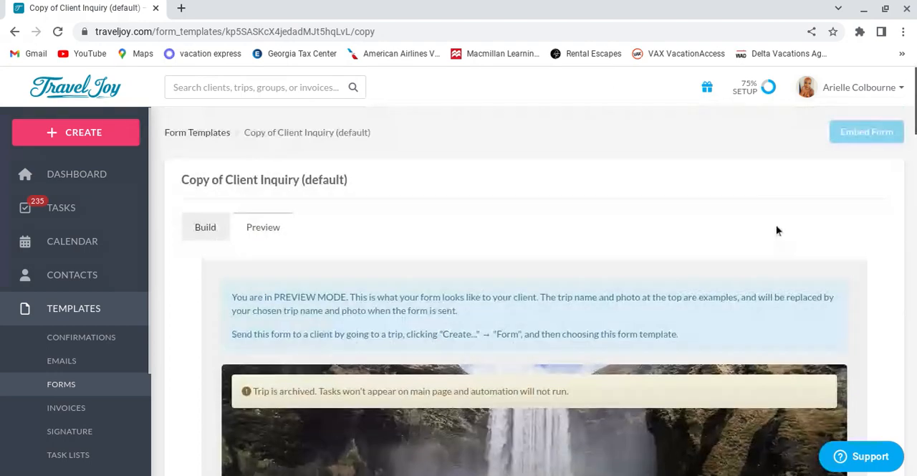
Step: Return to building the form, save the inquiry form template, and open the dashboard
left_click(207, 227)
scroll(788, 251, "down", 10)
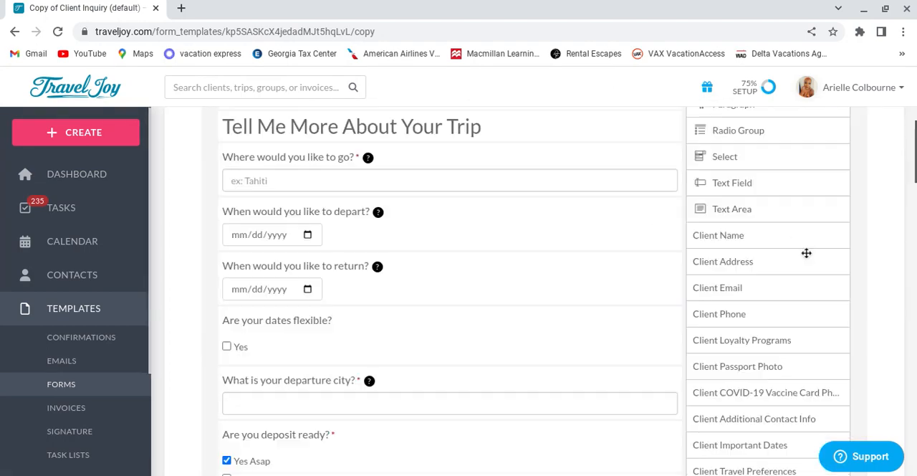
scroll(860, 291, "down", 15)
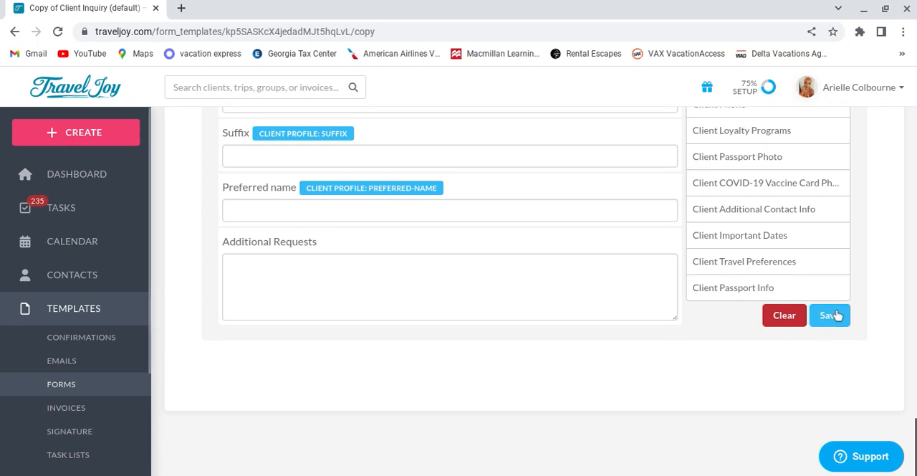
left_click(831, 315)
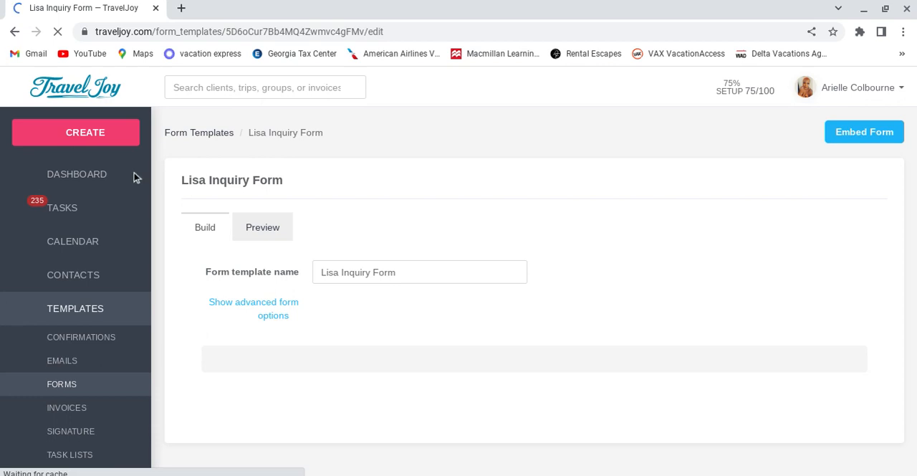
left_click(94, 178)
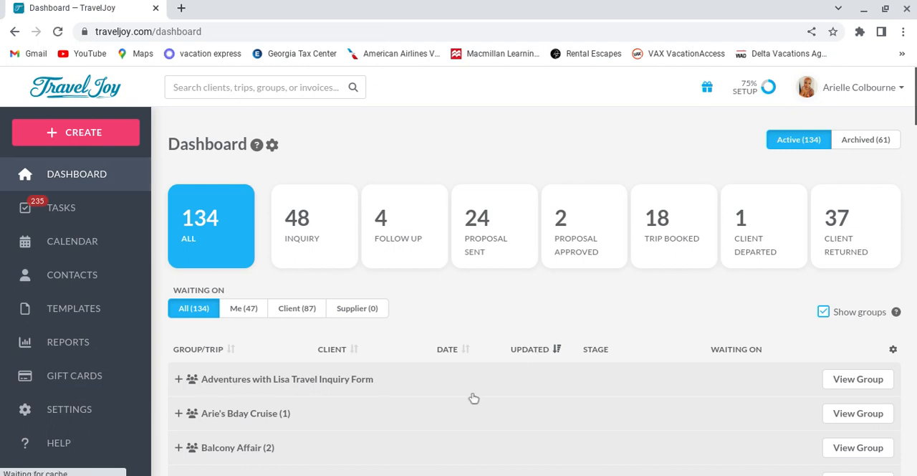
Step: Open the travel inquiry form group and start a direct group booking page for it
left_click(857, 379)
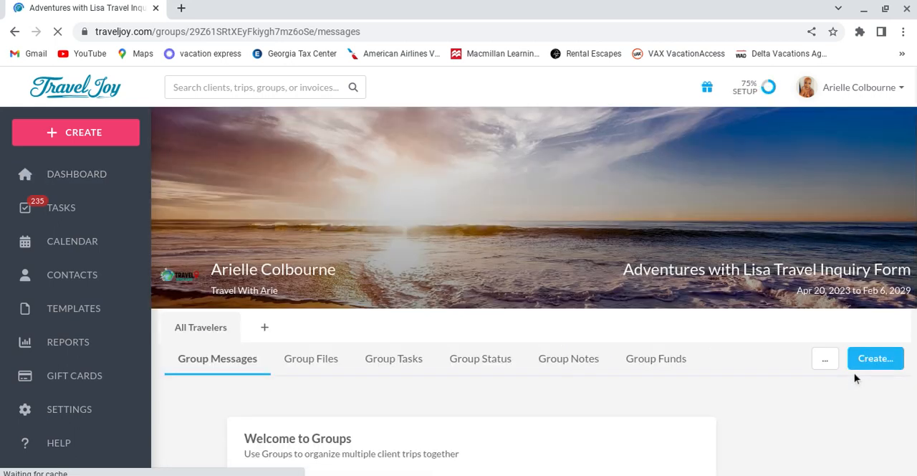
scroll(824, 382, "down", 2)
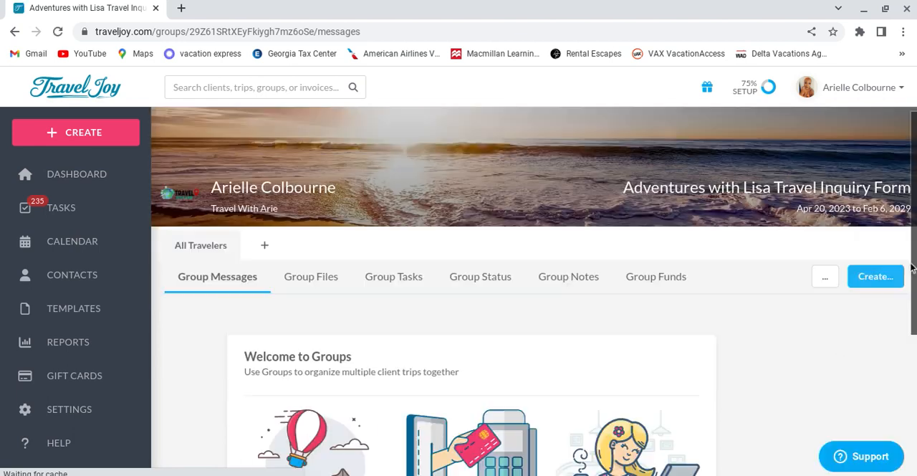
left_click(879, 283)
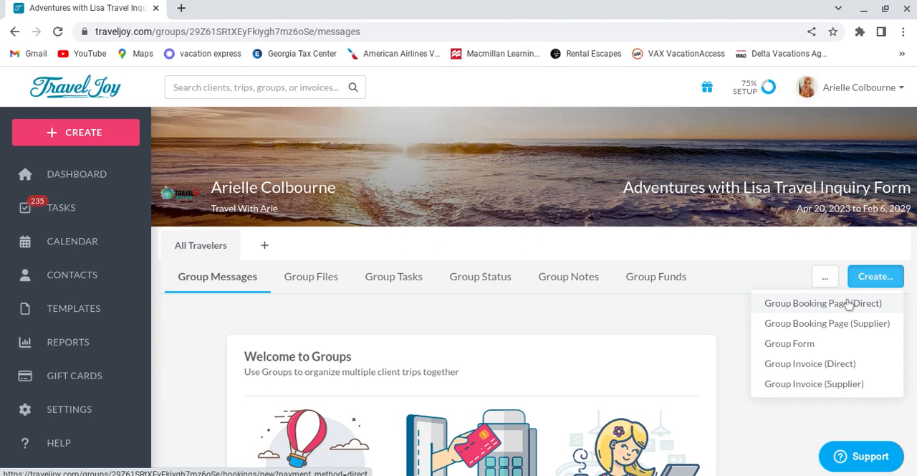
left_click(849, 306)
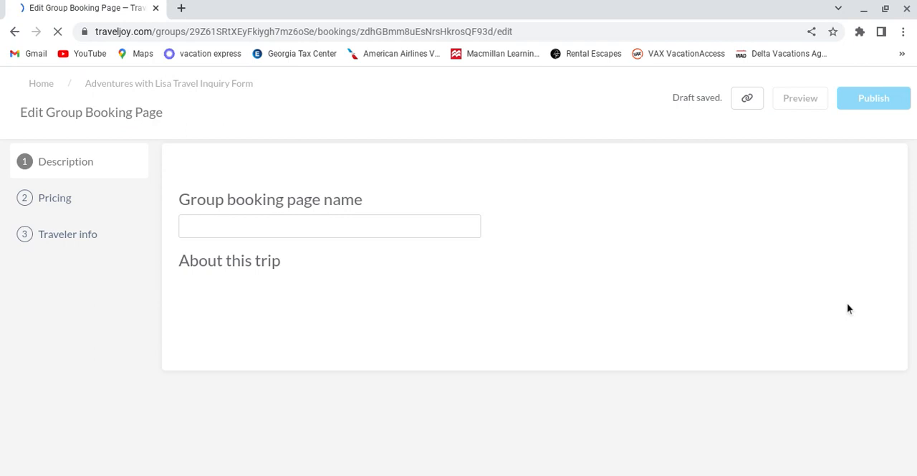
Step: Name the group booking page with the client's first name followed by "Inquiry Form"
left_click(466, 227)
type("Lisa")
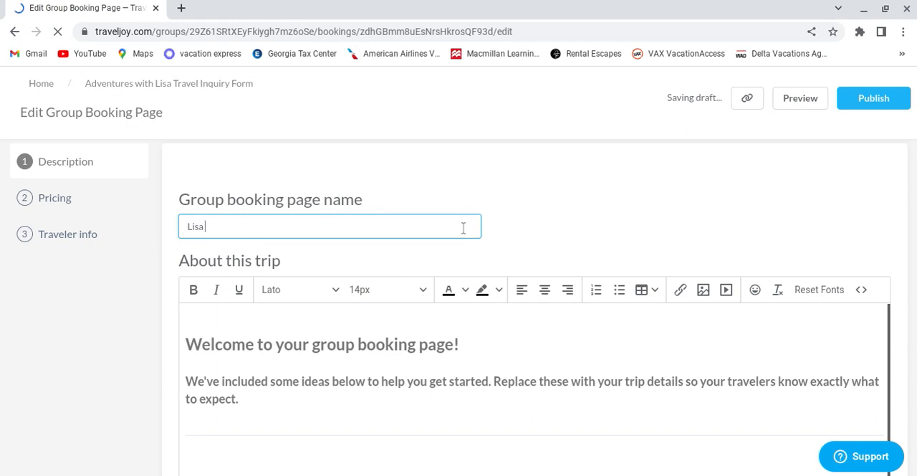
type(" Inquiry Form")
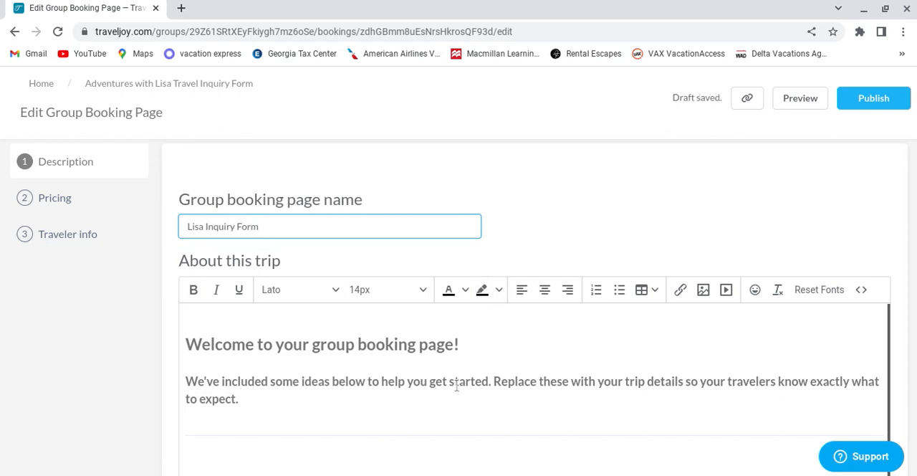
Step: Review the sample trip description text, from the welcome message through the inclusions and itinerary to the cancellation policy
scroll(531, 364, "down", 5)
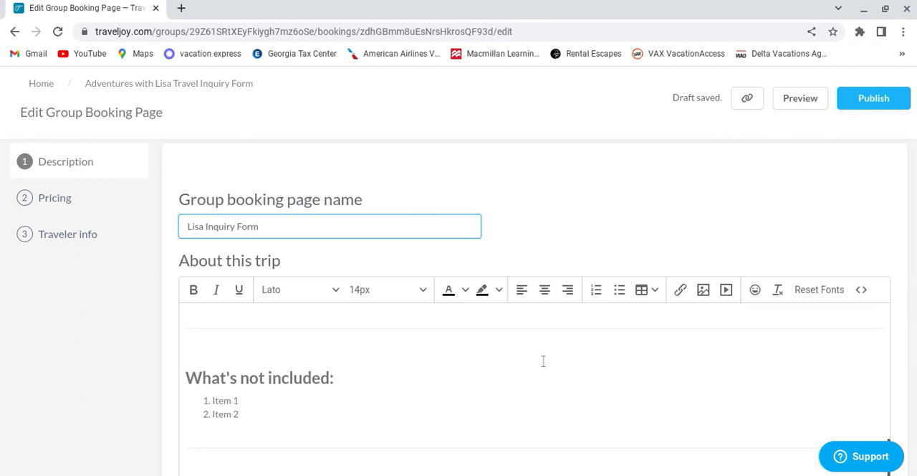
scroll(544, 361, "down", 1)
scroll(558, 362, "down", 3)
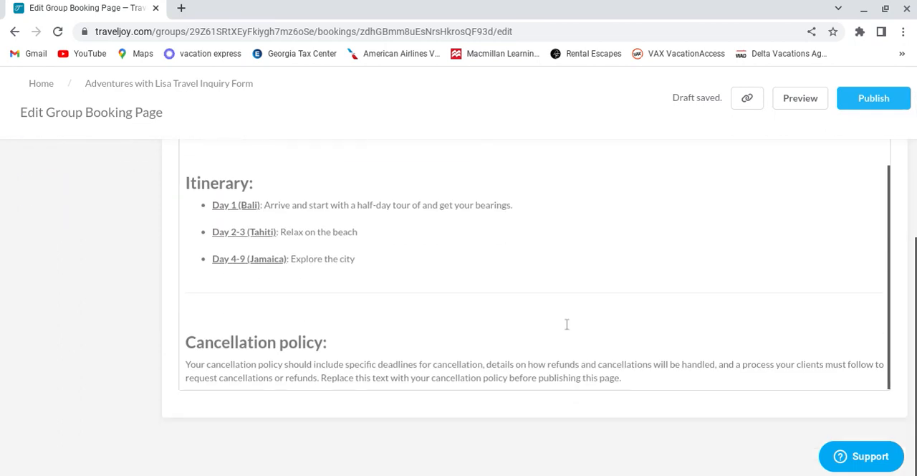
scroll(714, 250, "up", 6)
scroll(695, 270, "up", 1)
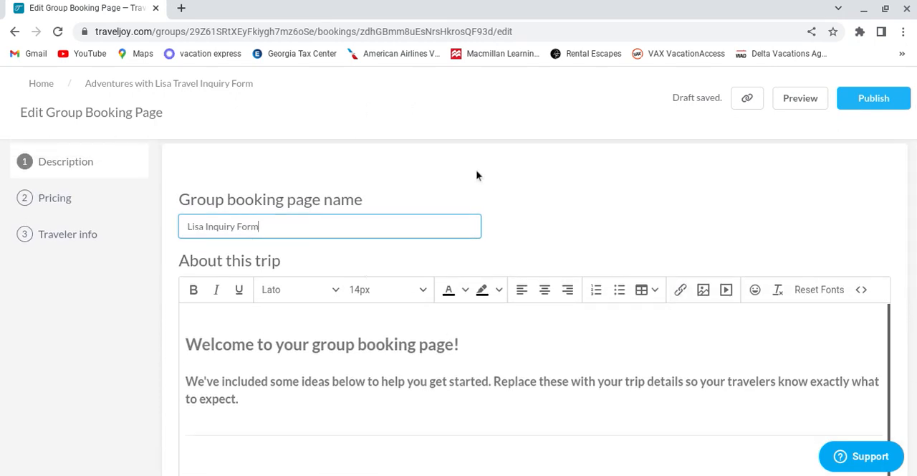
left_click(509, 253)
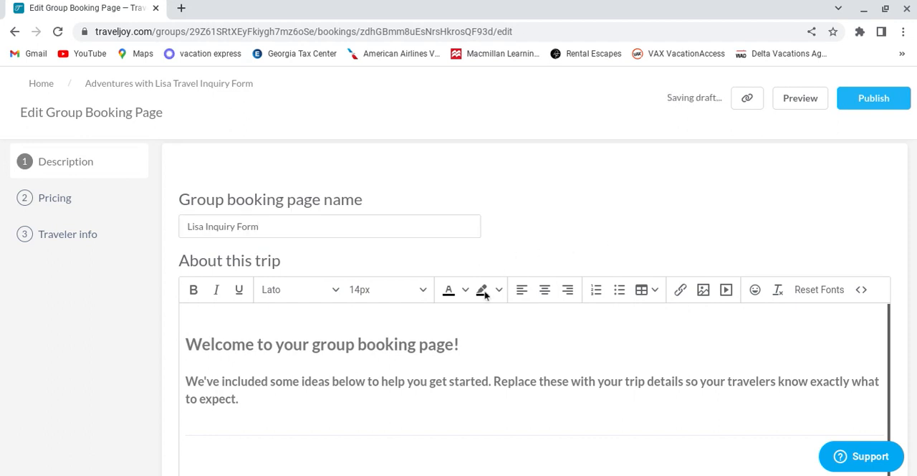
scroll(588, 379, "down", 2)
scroll(584, 374, "down", 3)
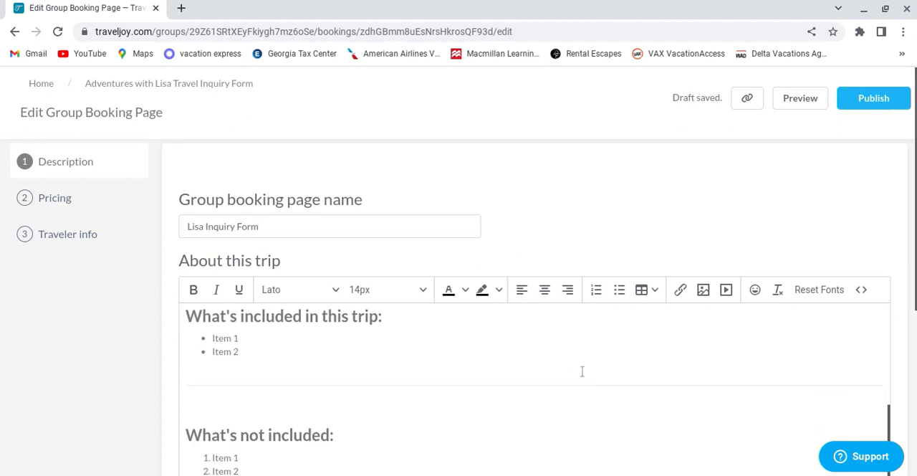
Step: Set the maximum travelers to 1 in the booking page's pricing settings
left_click(80, 196)
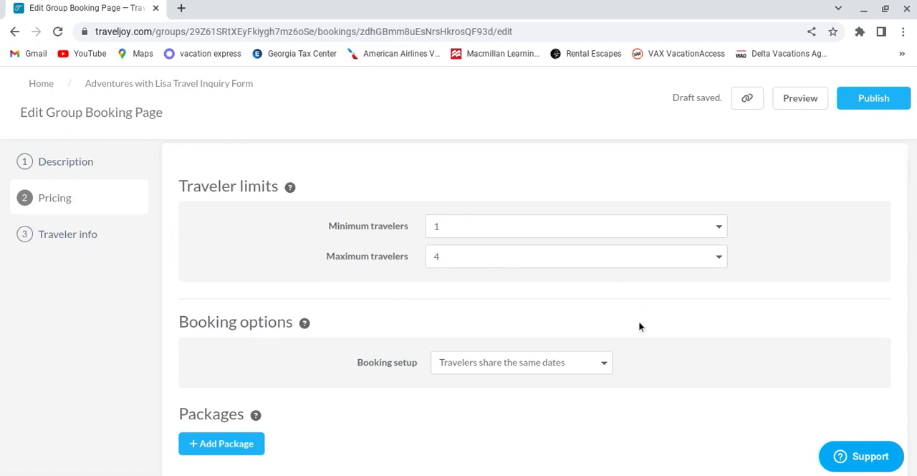
scroll(710, 337, "down", 2)
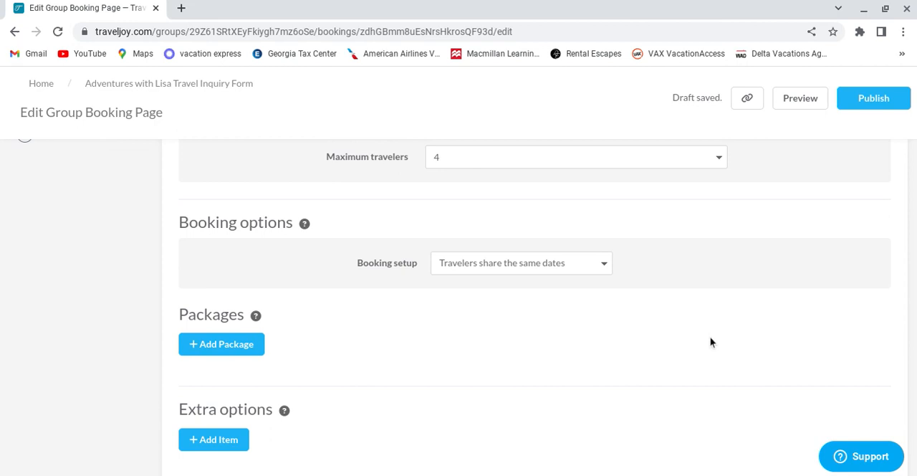
scroll(710, 342, "up", 1)
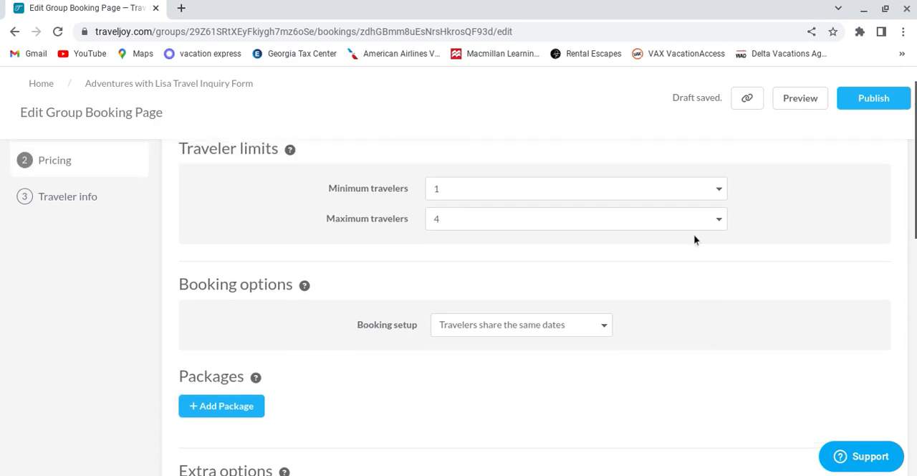
left_click(518, 223)
left_click(509, 244)
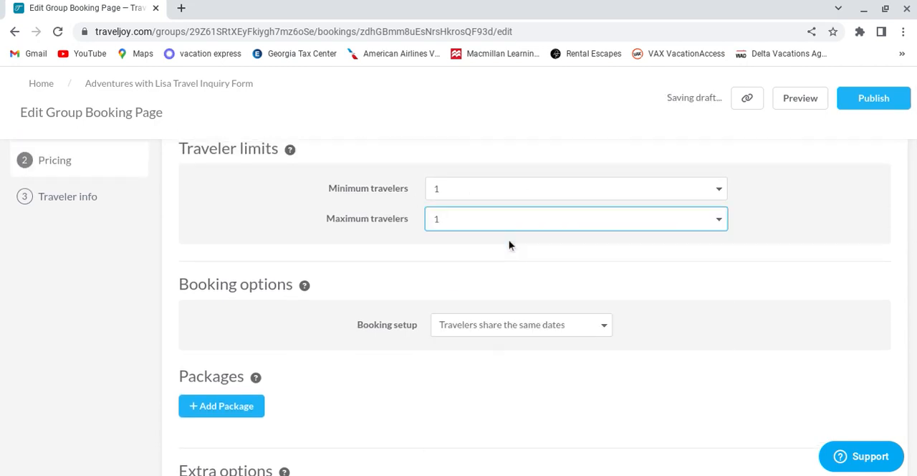
left_click(855, 188)
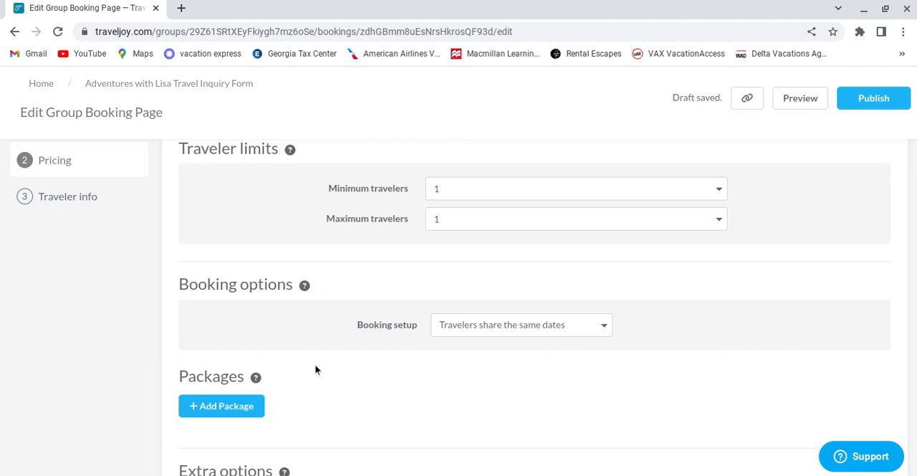
Step: Try a maximum of 4 travelers and return the limit to 1
left_click(542, 221)
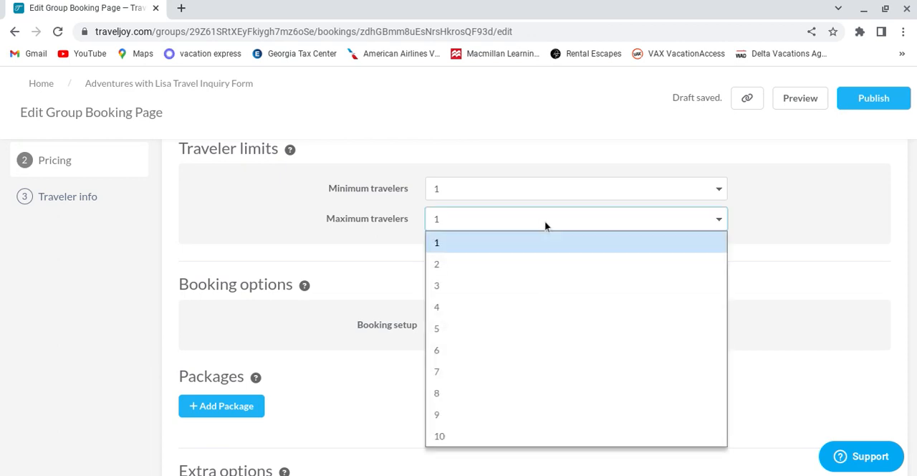
left_click(576, 310)
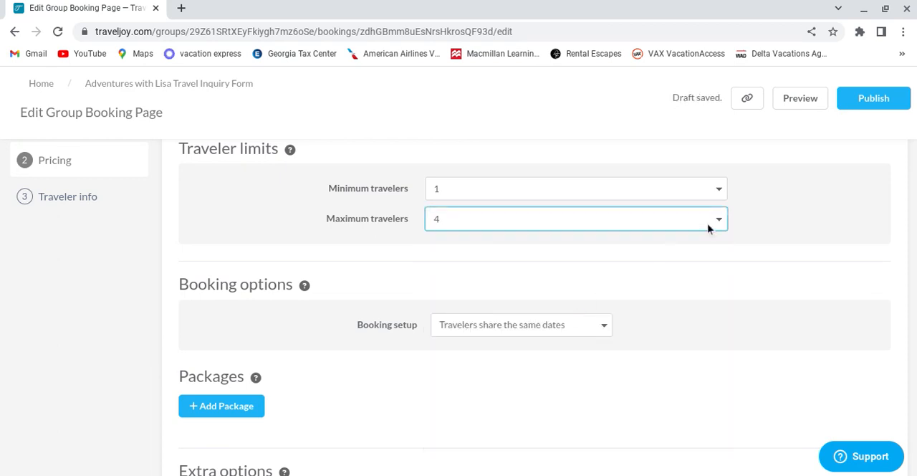
left_click(719, 274)
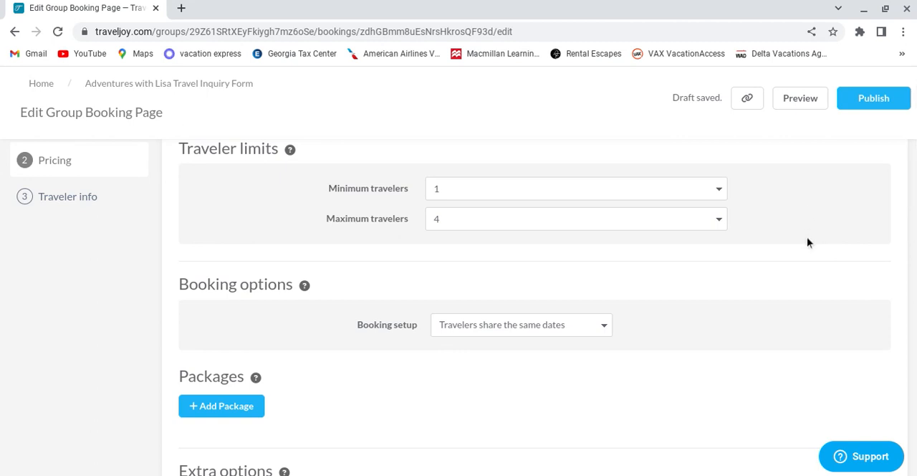
left_click(713, 222)
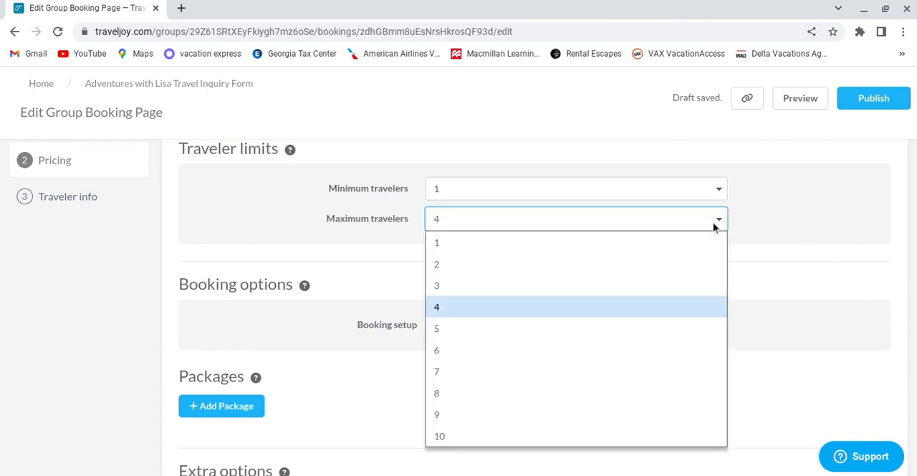
left_click(685, 241)
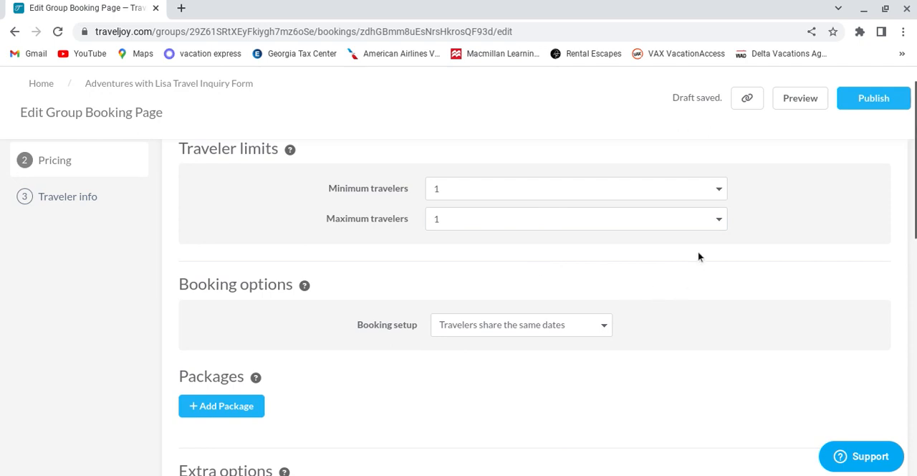
Step: Try the booking setup "Travelers can book between two dates" and switch it back to "Travelers share the same dates"
scroll(696, 256, "down", 2)
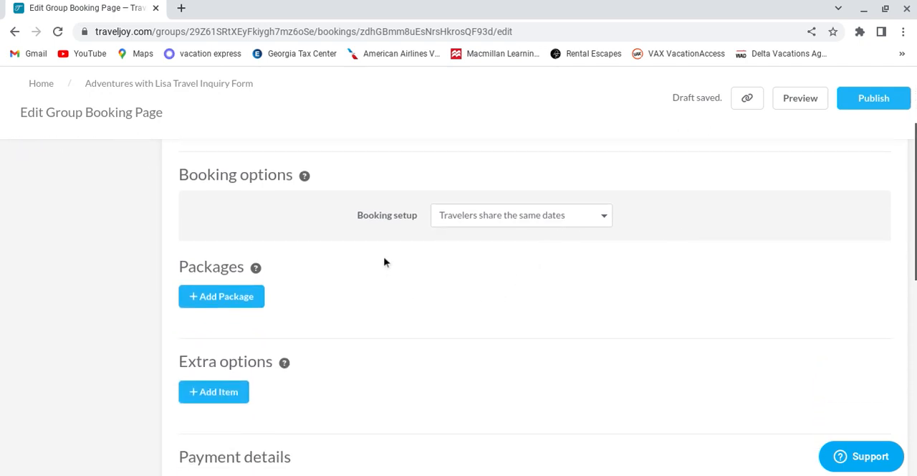
scroll(575, 259, "up", 1)
left_click(563, 269)
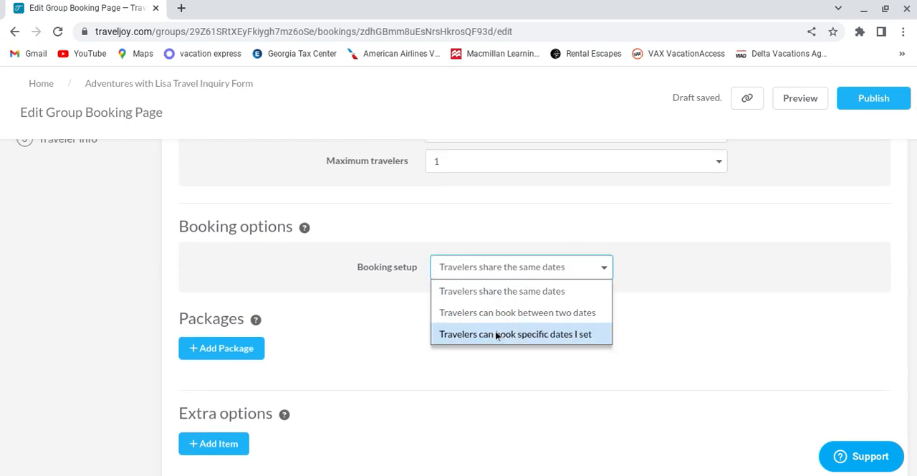
left_click(483, 311)
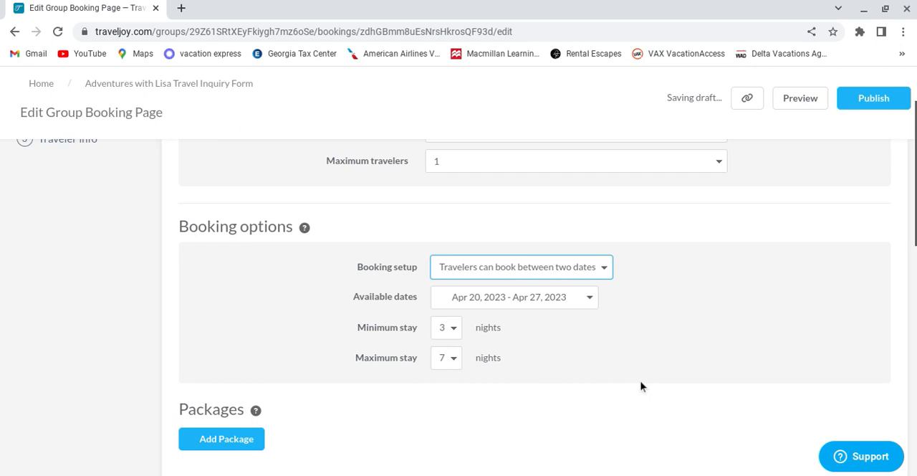
left_click(575, 266)
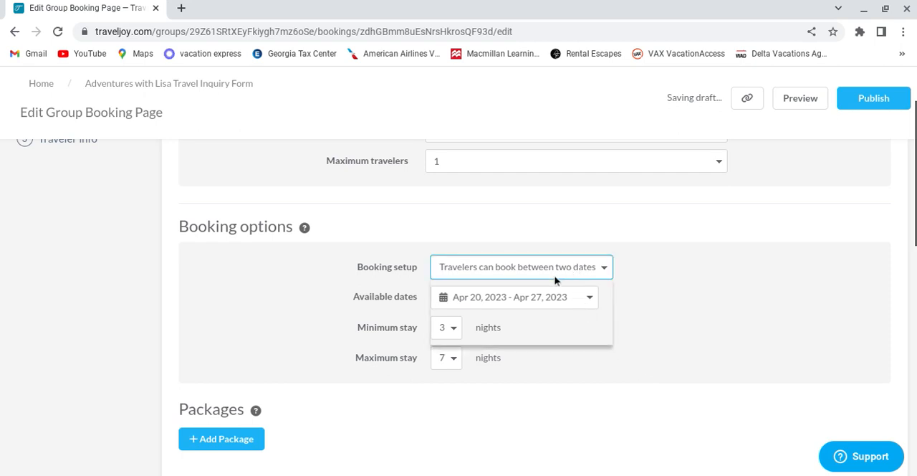
left_click(544, 292)
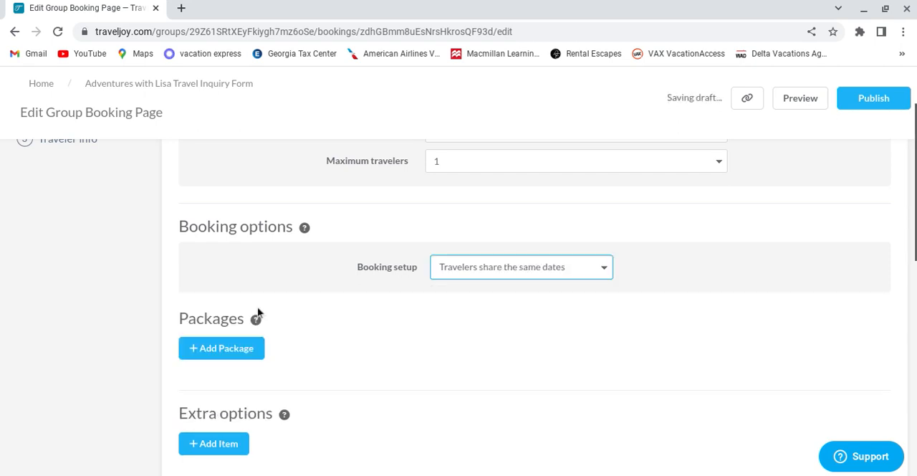
left_click(55, 301)
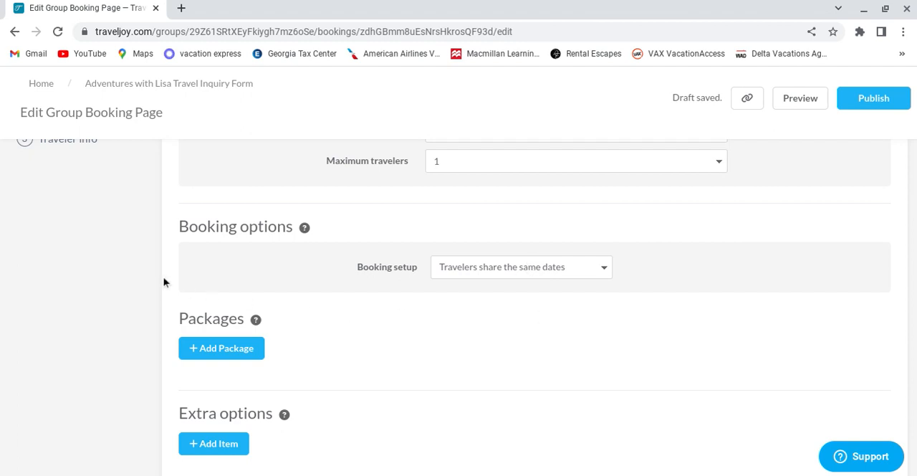
Step: Start adding a package to the booking page and name it "1-4 Travelers"
left_click(232, 349)
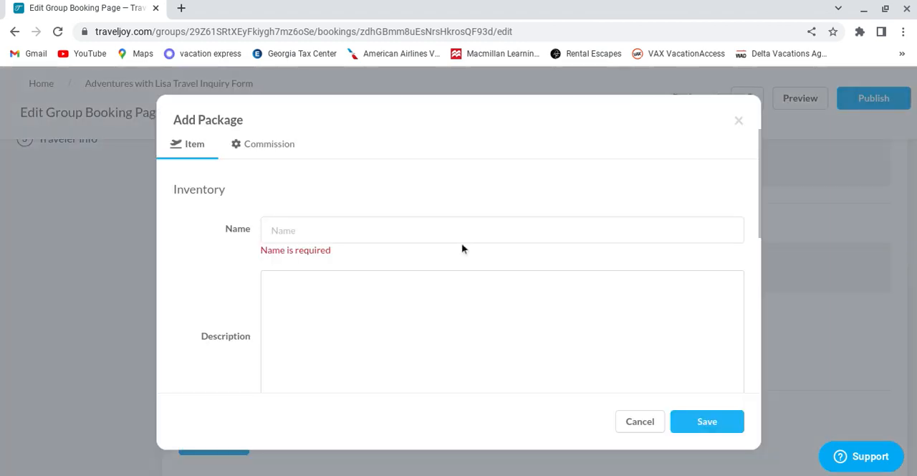
left_click(392, 233)
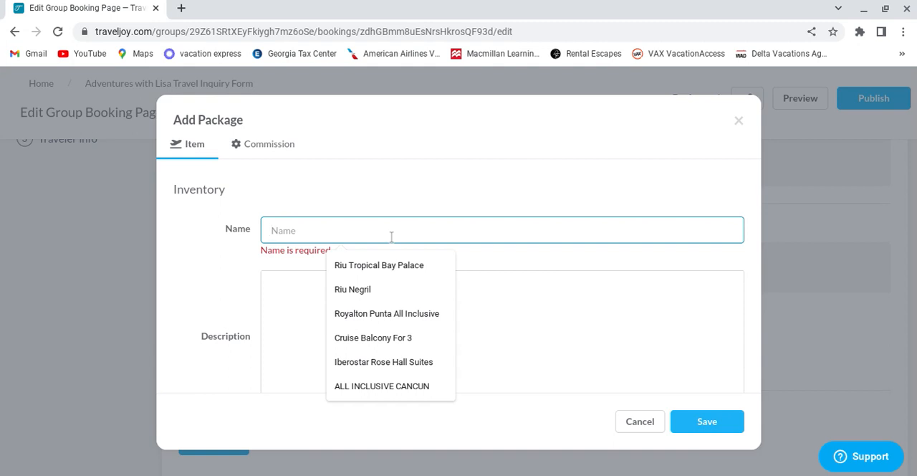
type("1-")
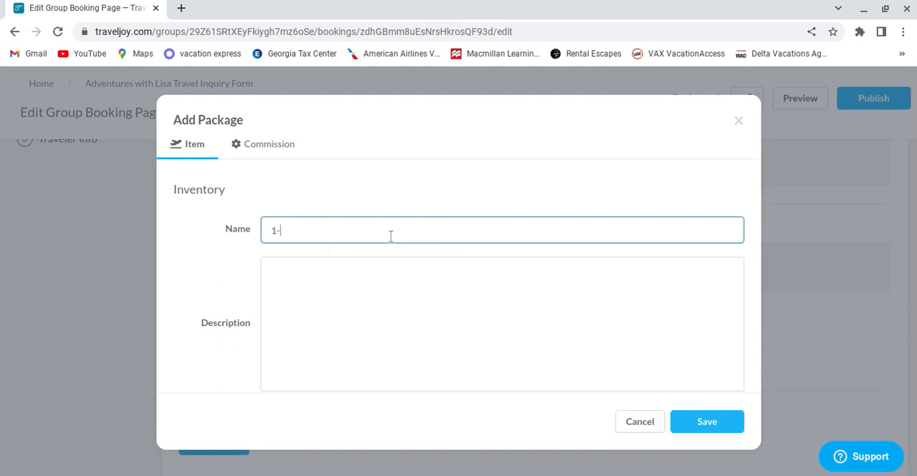
type("4 Travelers")
Step: Set the 1-4 Travelers package's availability end date to Jan 1, 2027
scroll(716, 280, "down", 2)
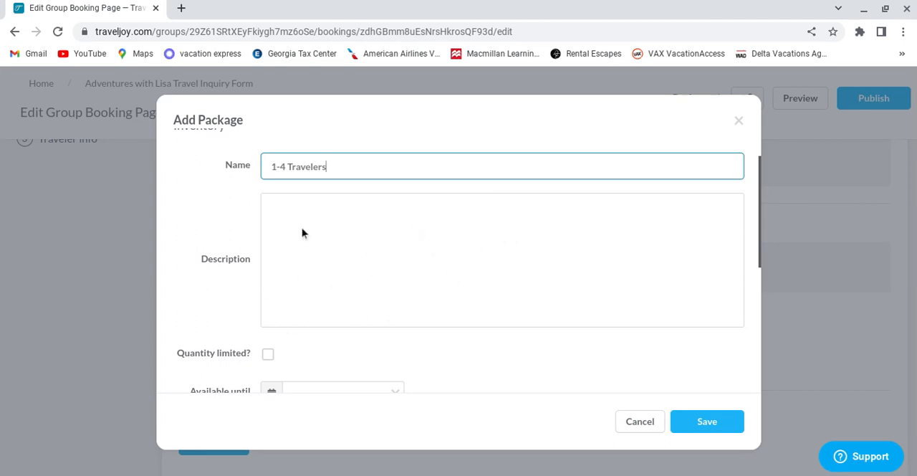
scroll(476, 298, "down", 3)
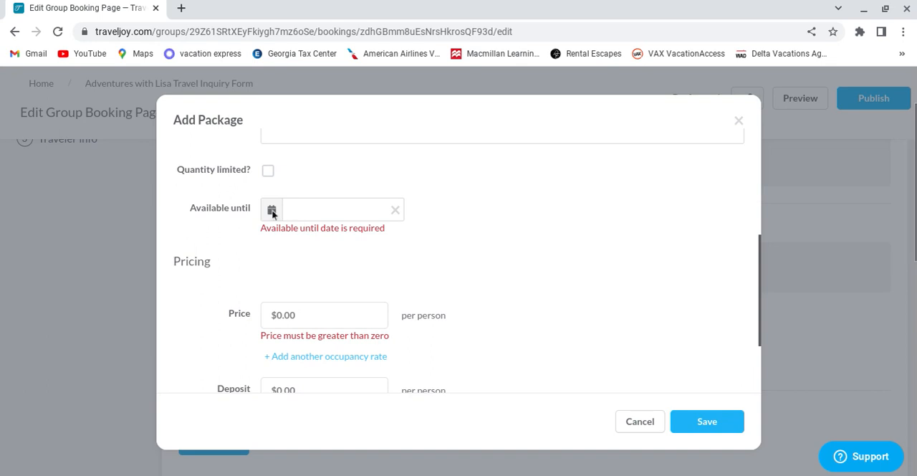
left_click(267, 210)
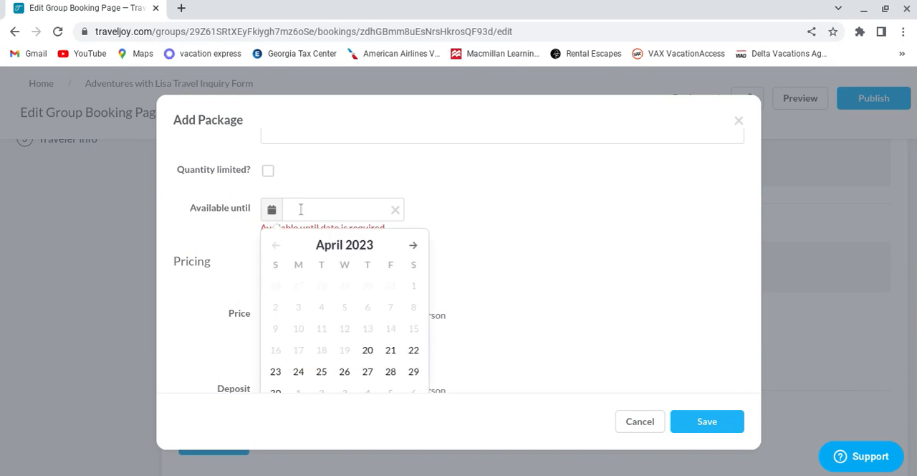
left_click(418, 246)
left_click(417, 246)
left_click(354, 246)
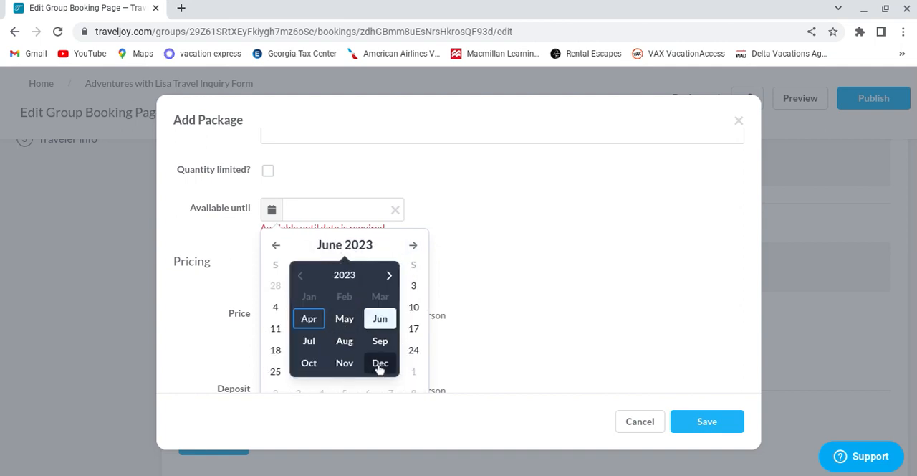
left_click(352, 278)
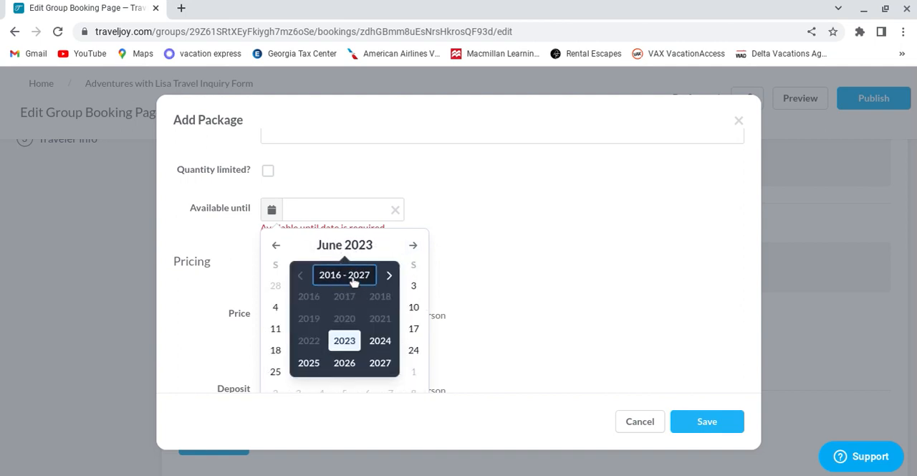
left_click(382, 366)
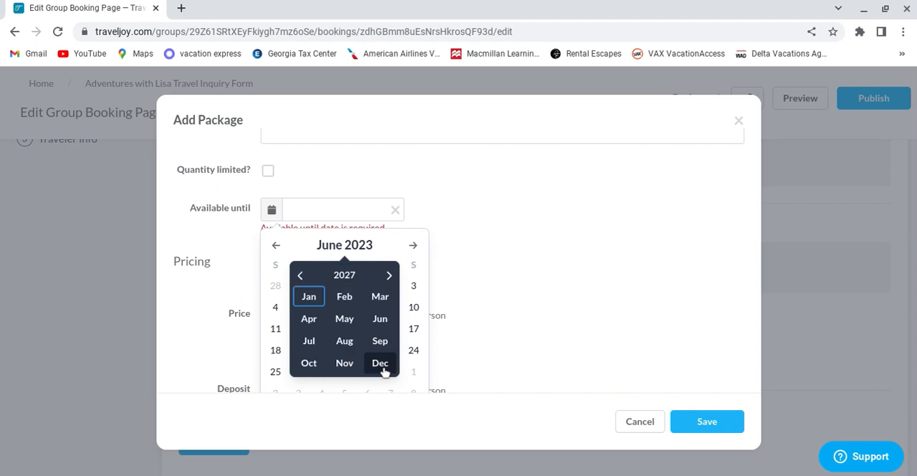
left_click(309, 296)
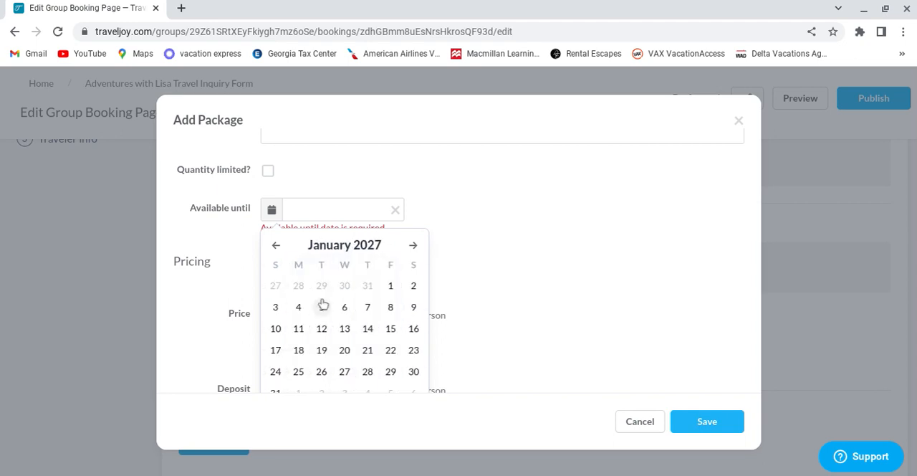
left_click(391, 286)
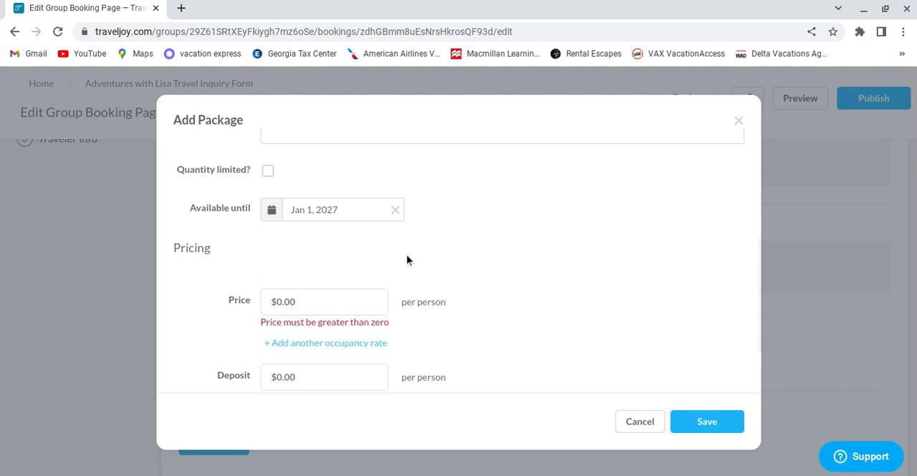
Step: Set the 1-4 Travelers package's price to $45.00 per person
left_click(311, 301)
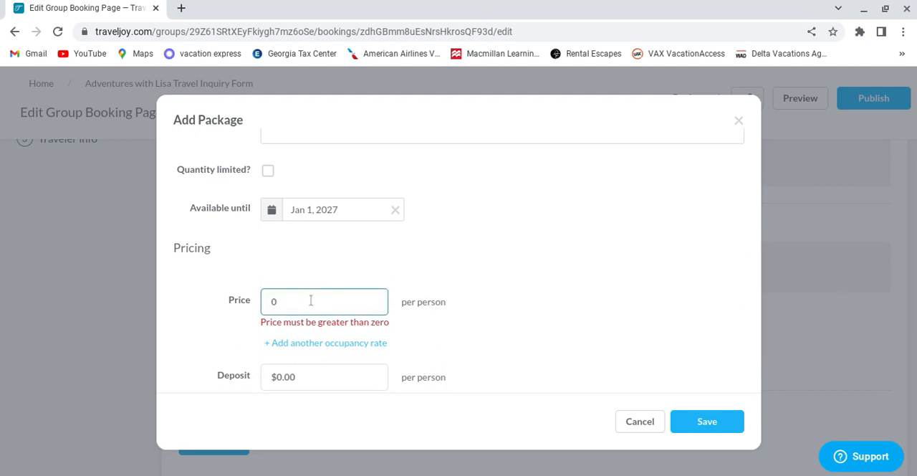
key("BackSpace")
type("45")
left_click(552, 244)
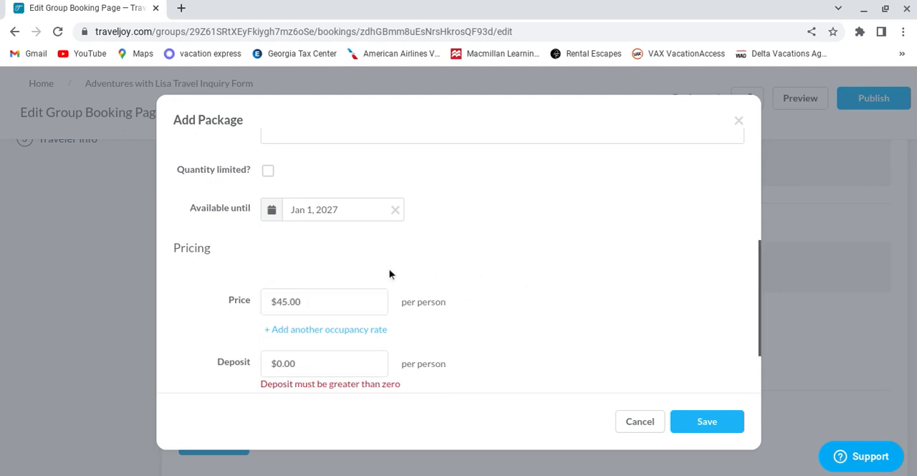
Step: Set the package's deposit to $45.00 per person and include a double-occupancy rate of $45.00
scroll(471, 294, "down", 1)
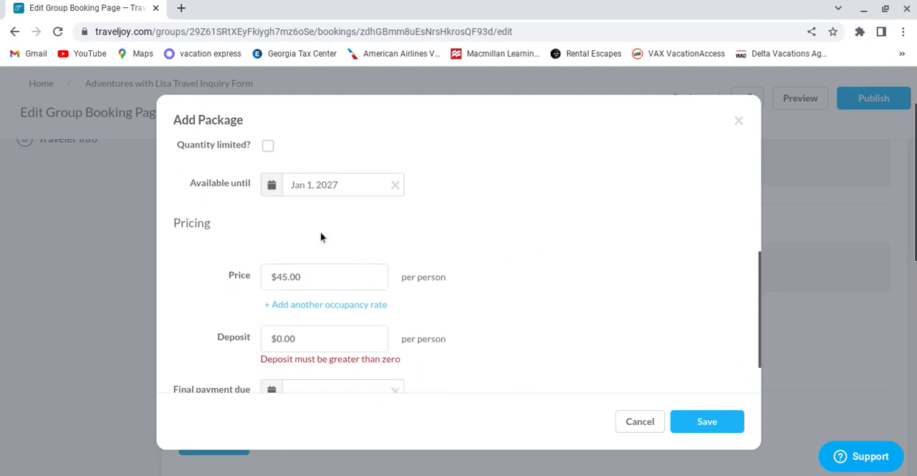
scroll(317, 285, "down", 2)
left_click(315, 288)
key("BackSpace")
type("45")
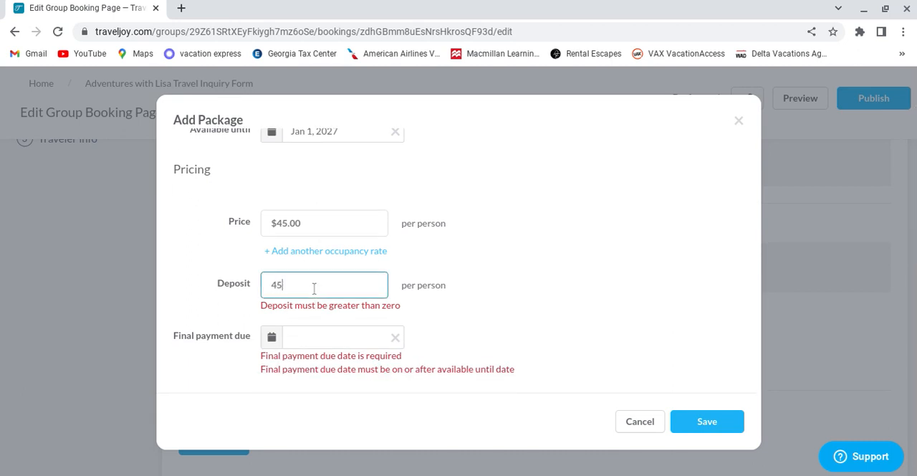
left_click(492, 284)
scroll(344, 329, "down", 1)
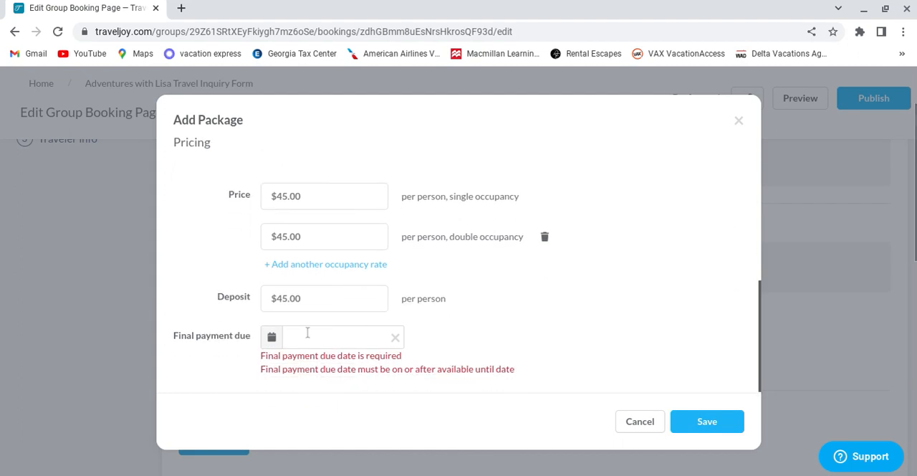
Step: Set the package's final payment due date to Jan 30, 2027 and save the package
left_click(284, 340)
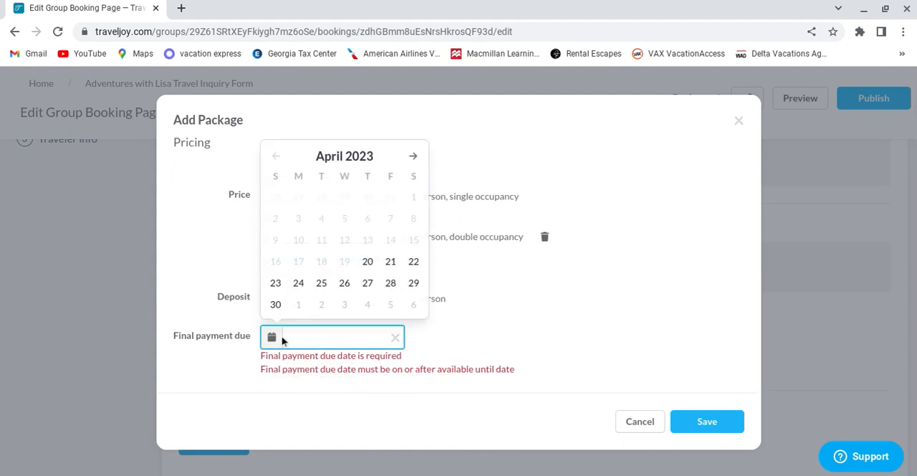
left_click(368, 162)
left_click(344, 187)
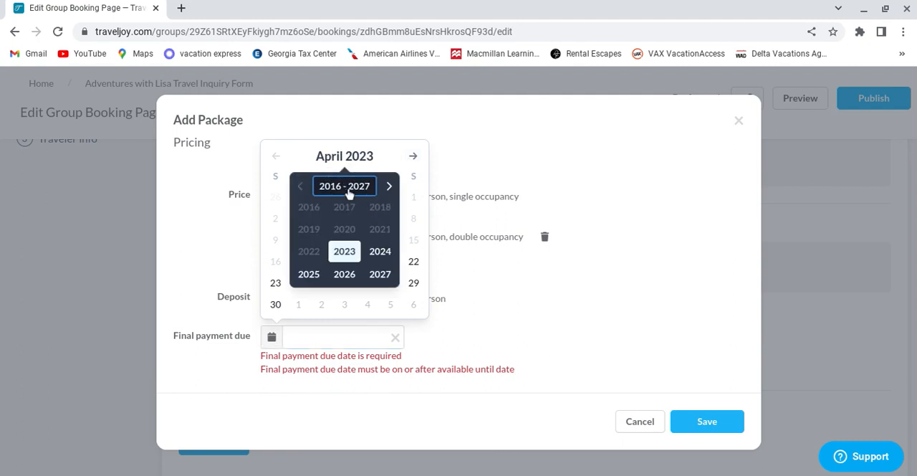
left_click(376, 275)
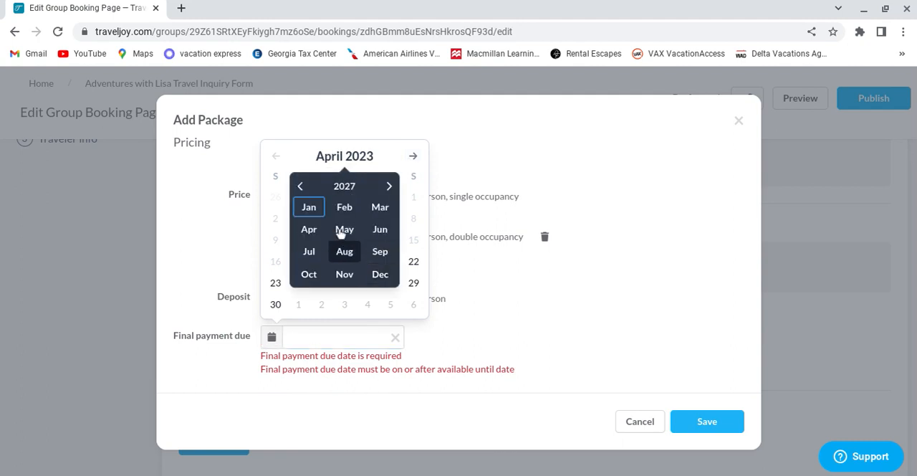
left_click(313, 208)
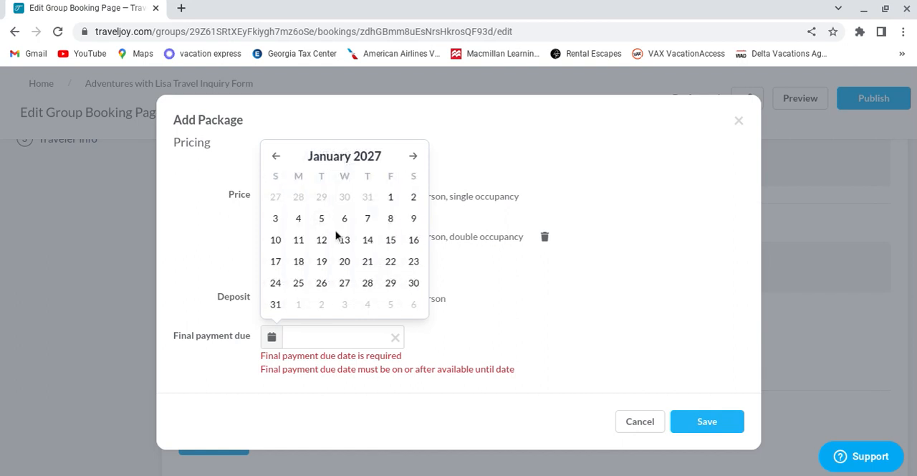
left_click(414, 283)
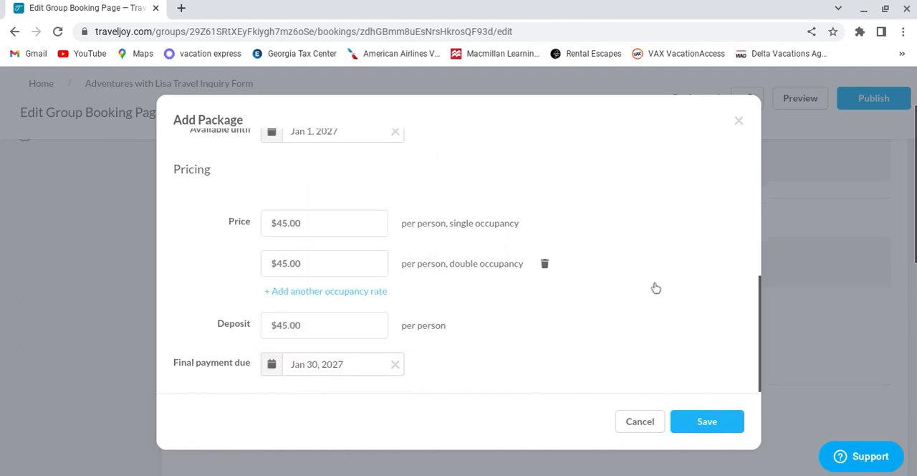
left_click(738, 424)
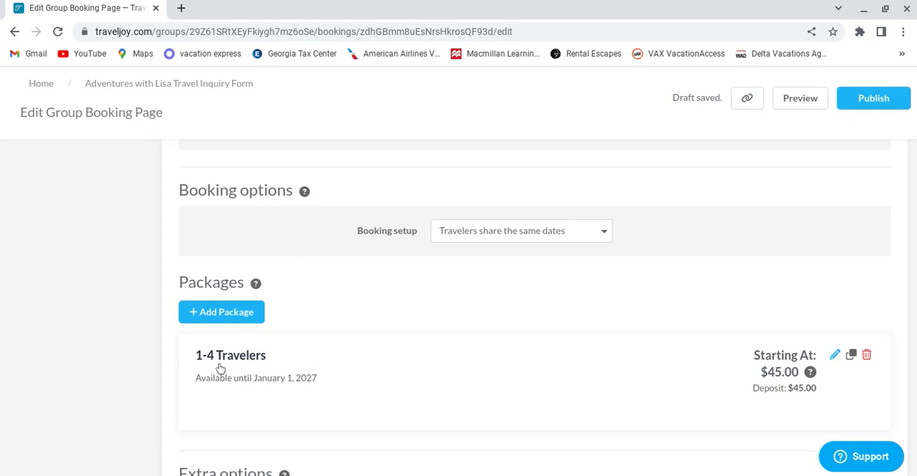
Step: Start adding a second package to the booking page and name it "Groups 5 or more"
scroll(447, 308, "down", 2)
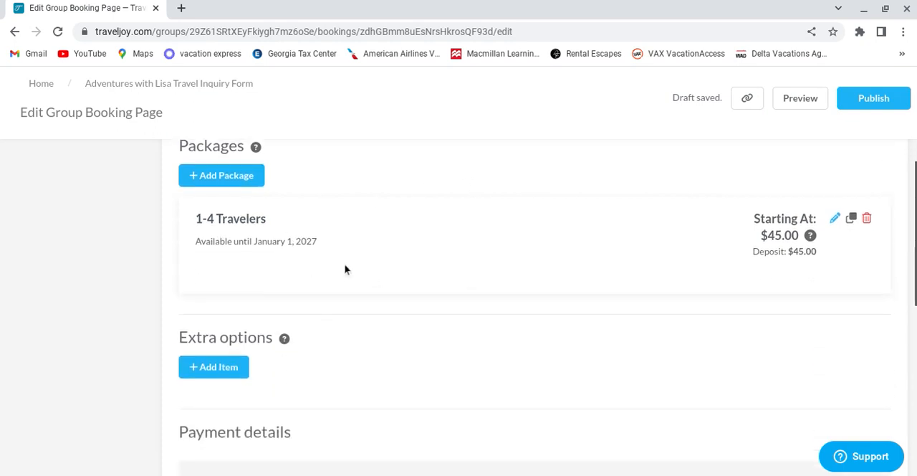
left_click(247, 179)
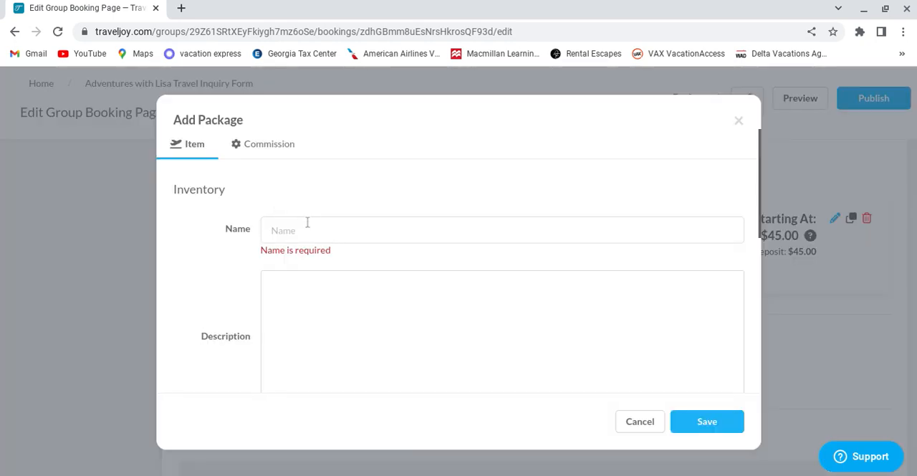
left_click(308, 226)
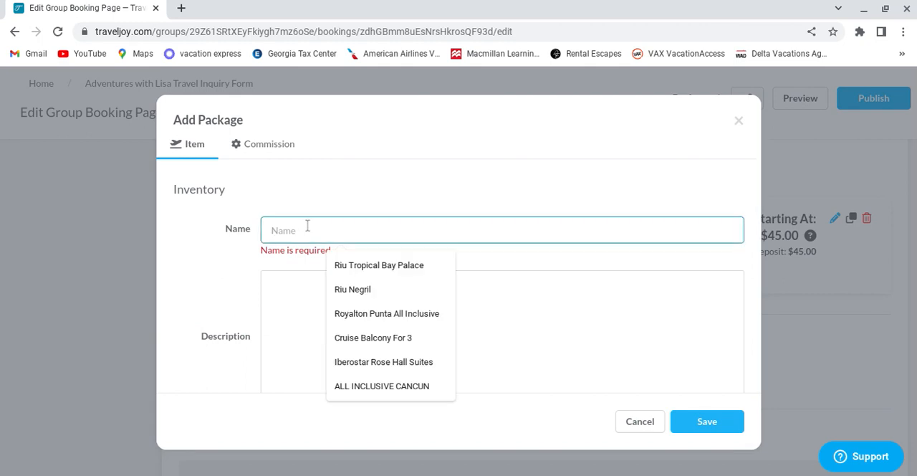
type("Gro")
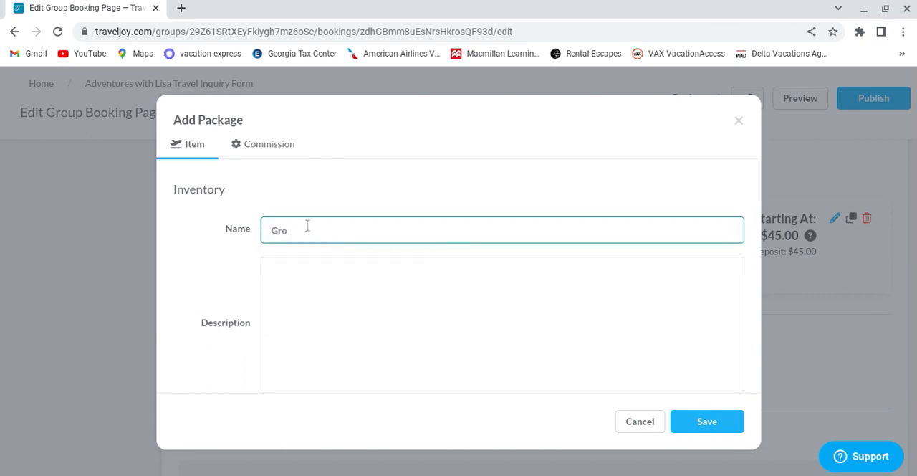
type("ups 5 or more")
Step: Make the Groups 5 or more package available until Jan 1, 2027
scroll(467, 339, "down", 4)
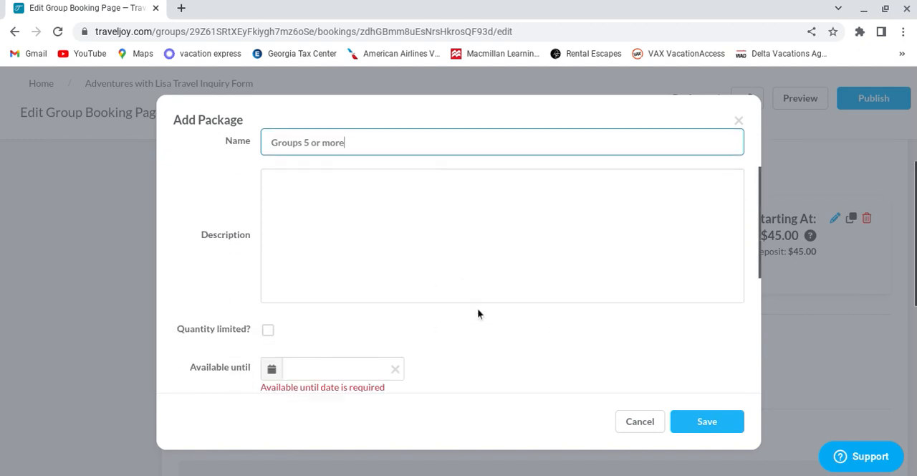
left_click(326, 188)
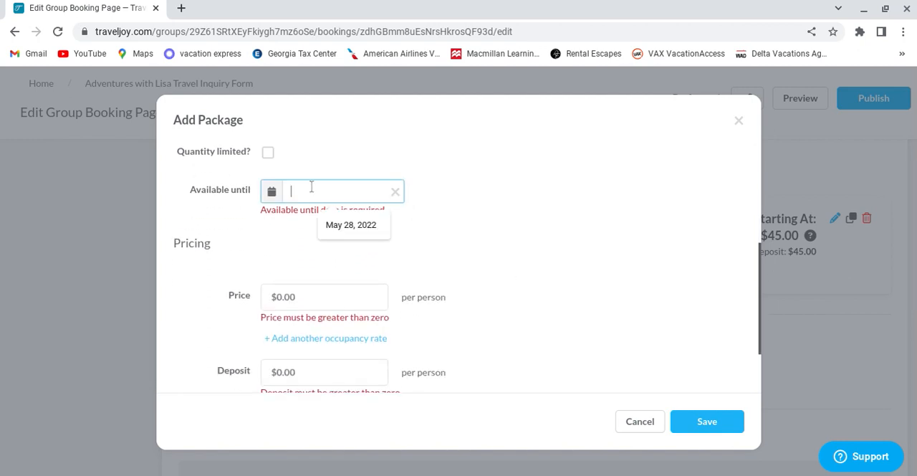
left_click(267, 192)
left_click(270, 192)
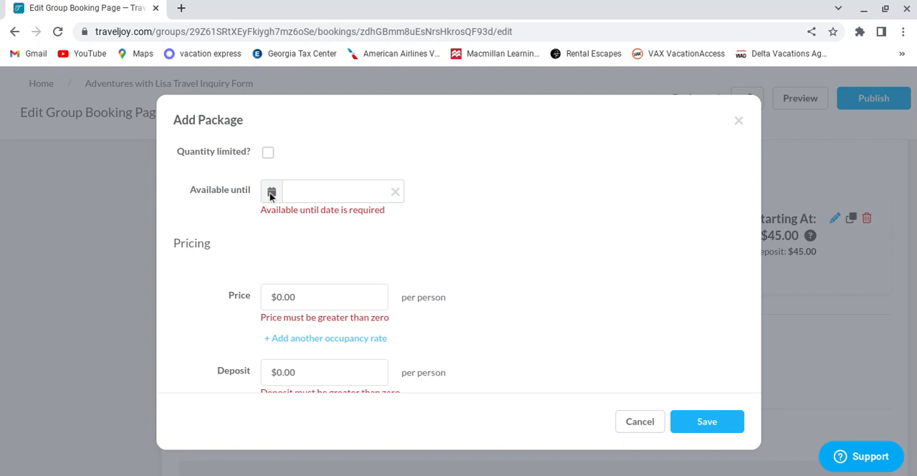
left_click(275, 195)
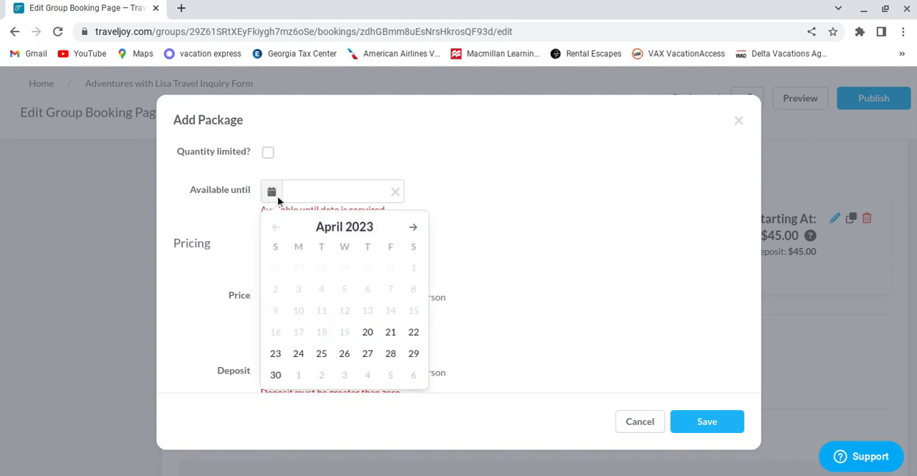
left_click(329, 237)
left_click(344, 257)
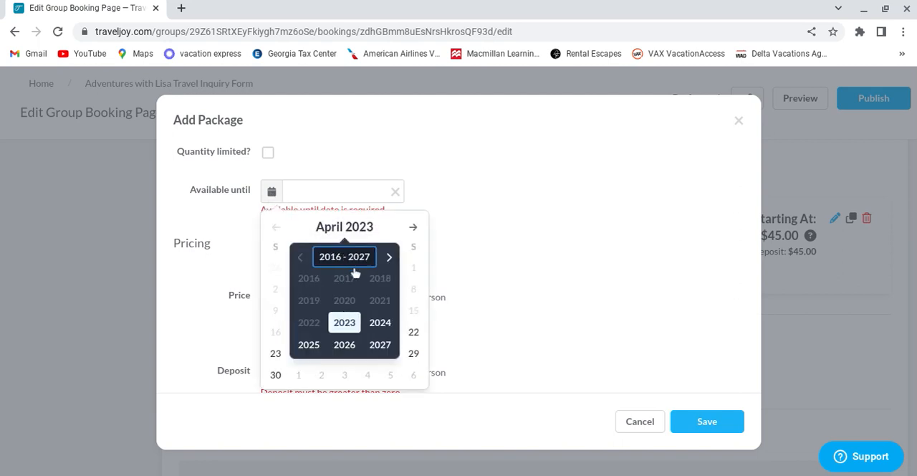
left_click(380, 345)
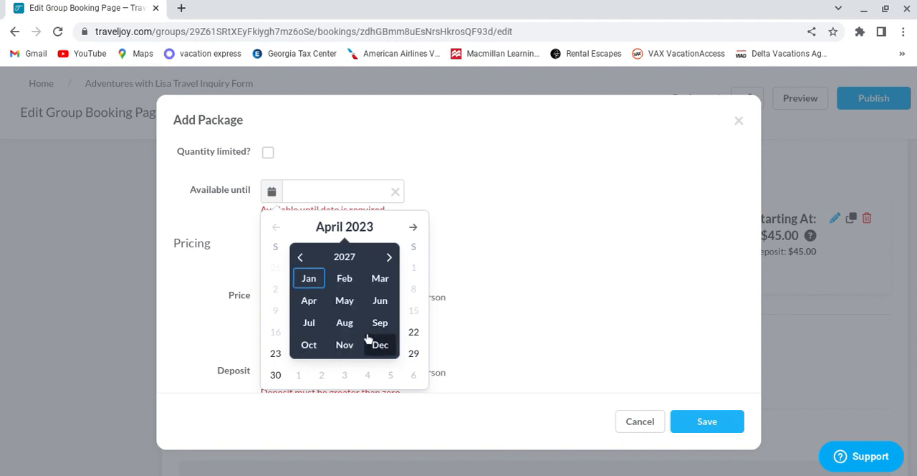
left_click(319, 277)
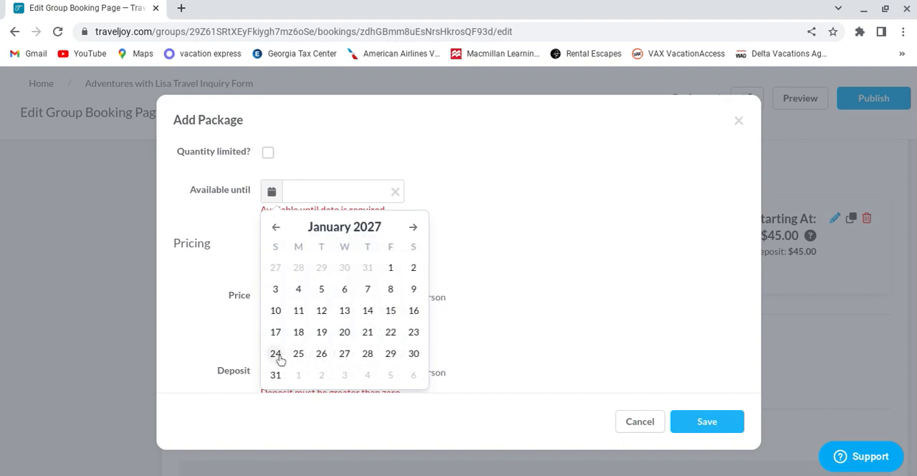
left_click(392, 268)
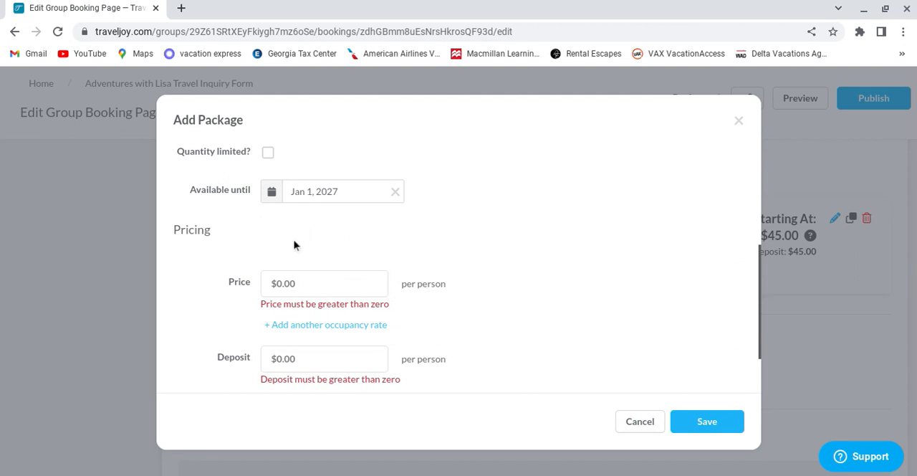
Step: Set both the price and the deposit of the Groups 5 or more package to $100.00 per person
left_click(299, 282)
key("BackSpace")
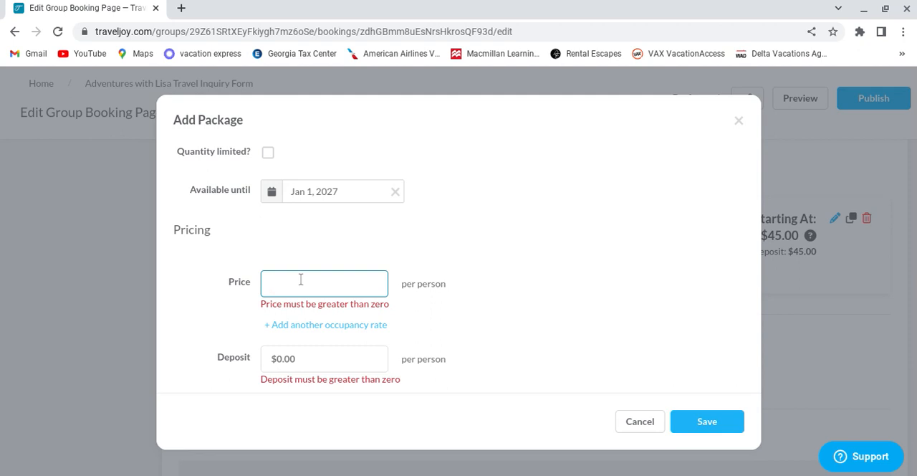
type("100")
left_click(608, 237)
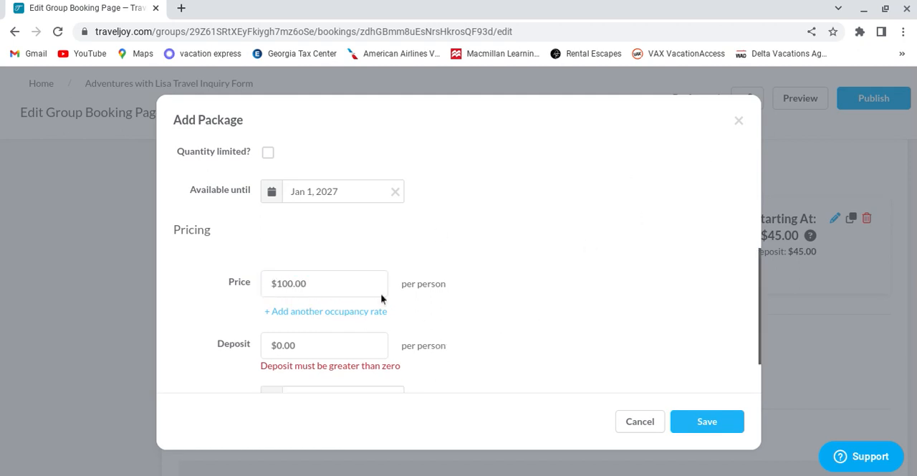
left_click(313, 348)
type("100")
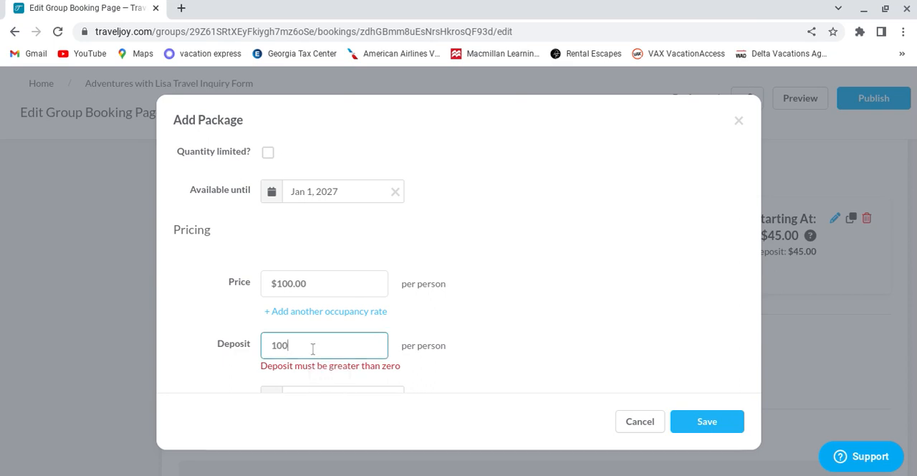
left_click(566, 248)
Step: Set the Groups 5 or more package's final payment due date to Jan 30, 2027 and save the package
scroll(565, 248, "down", 2)
scroll(553, 265, "down", 2)
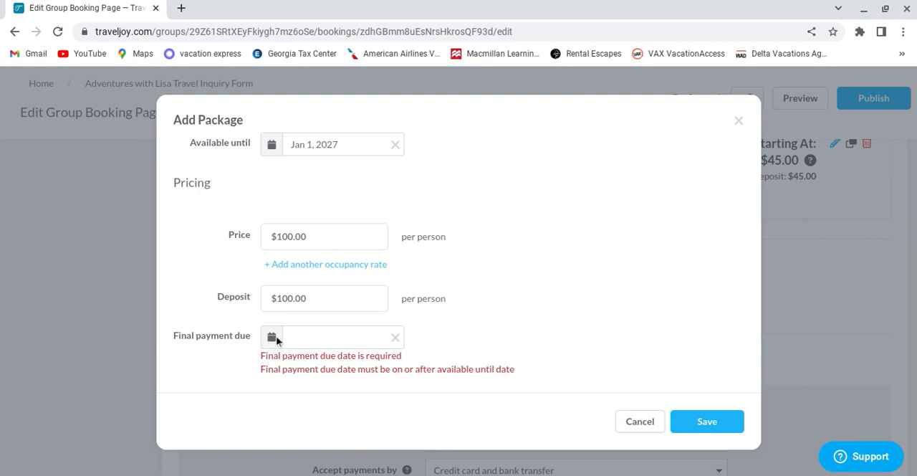
left_click(291, 338)
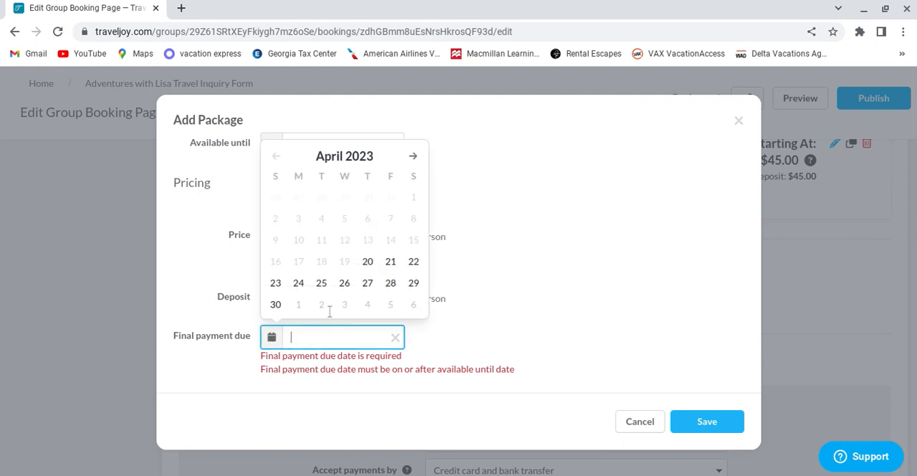
left_click(360, 157)
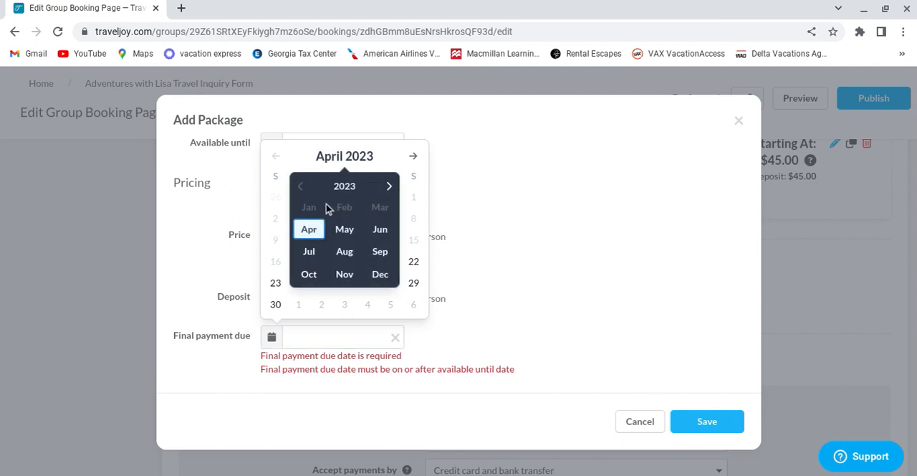
left_click(361, 187)
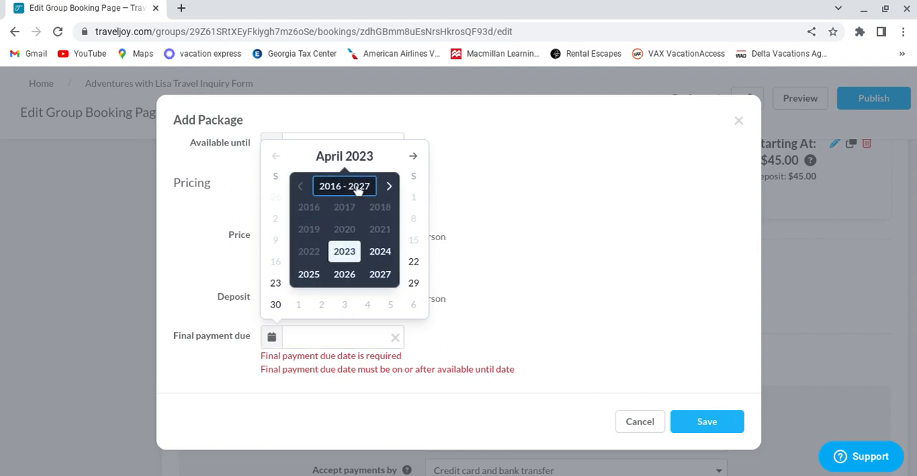
left_click(381, 278)
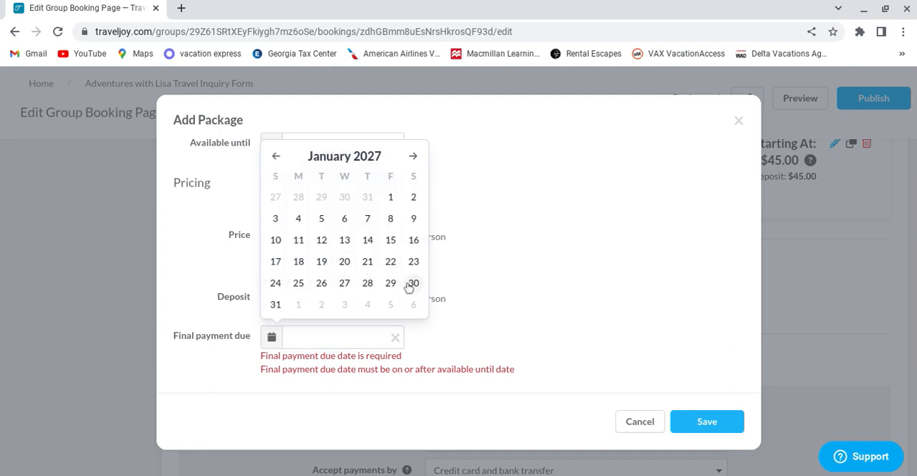
left_click(413, 283)
left_click(526, 332)
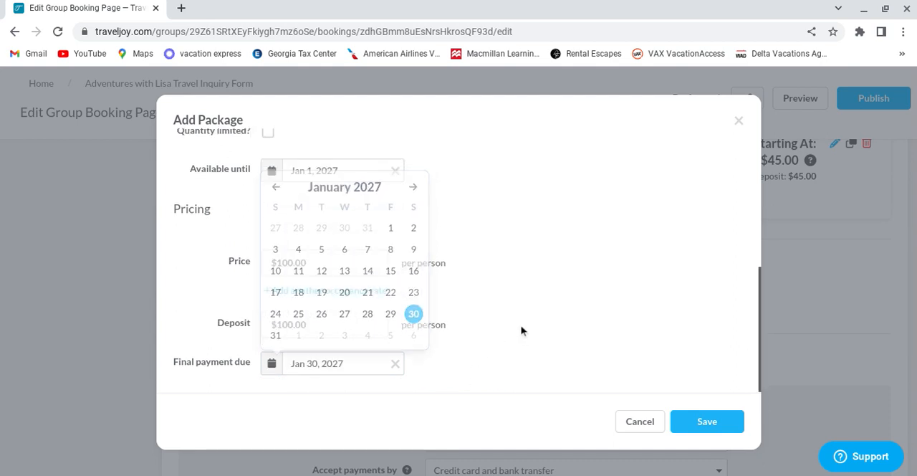
left_click(692, 423)
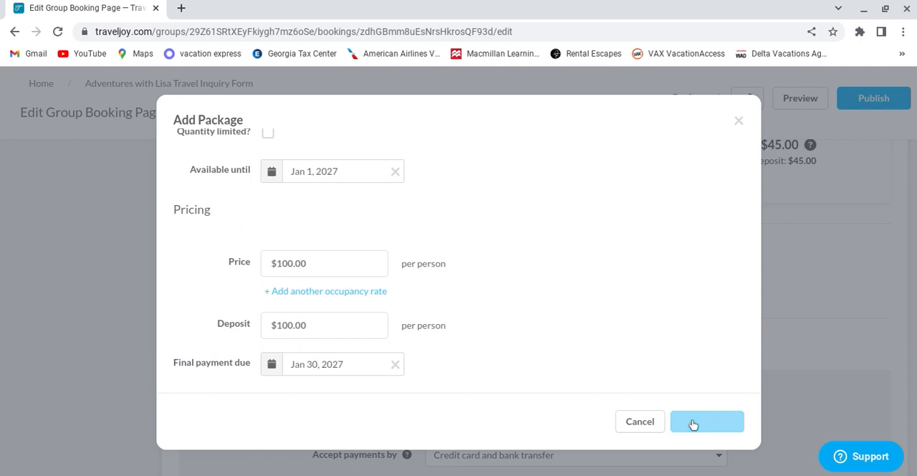
scroll(440, 245, "up", 2)
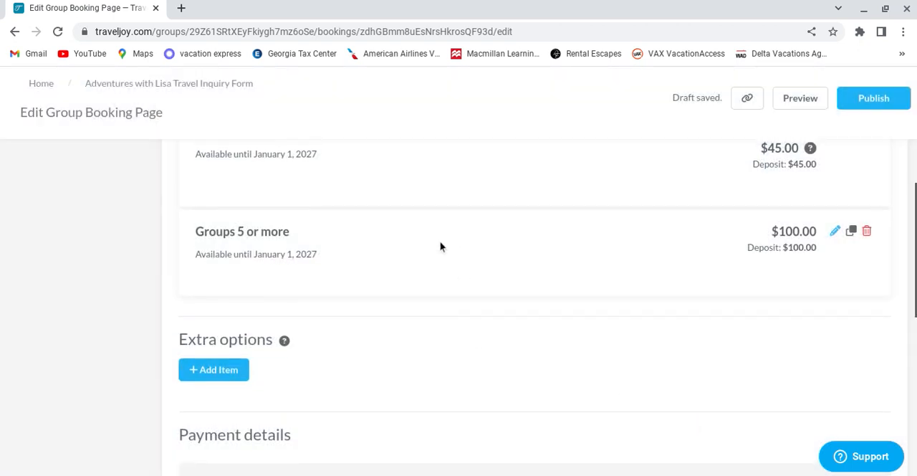
scroll(441, 245, "down", 4)
scroll(432, 239, "up", 3)
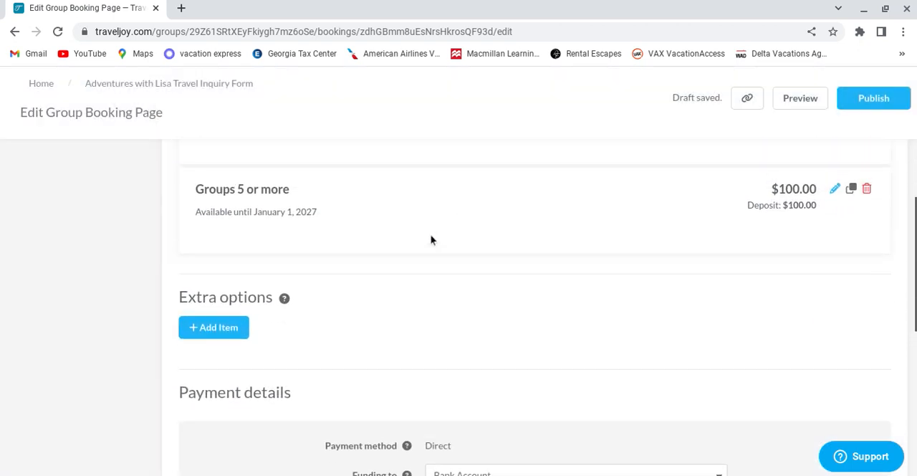
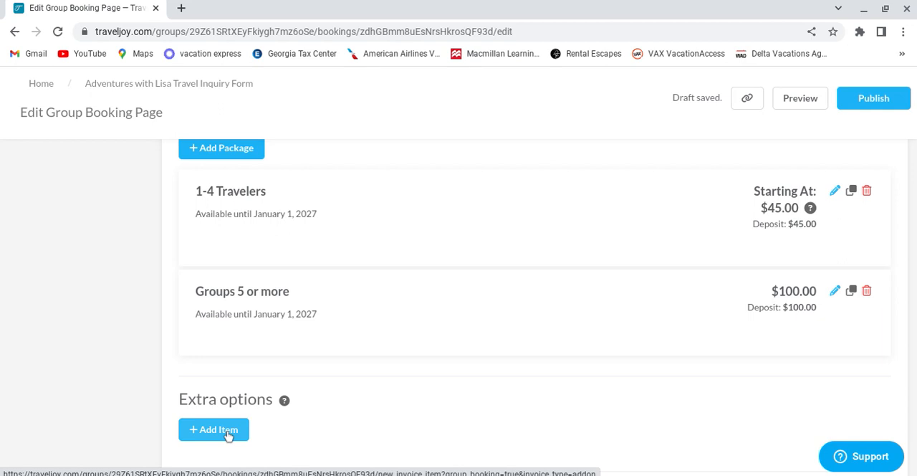
Step: Start adding an extra option to the booking page and name it "Rush Fee"
left_click(228, 433)
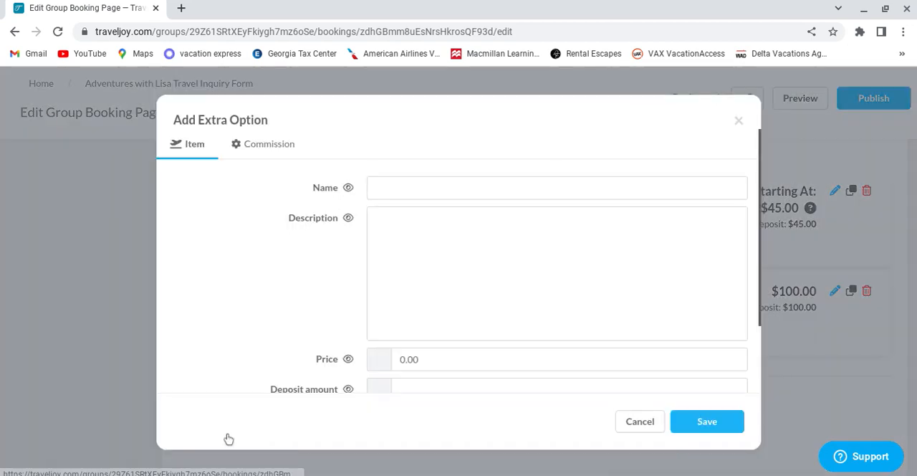
left_click(501, 188)
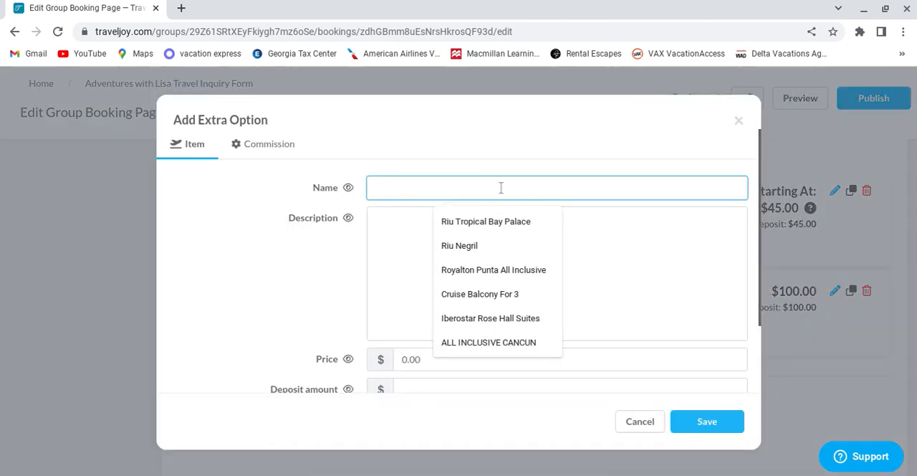
type("Rush Fee")
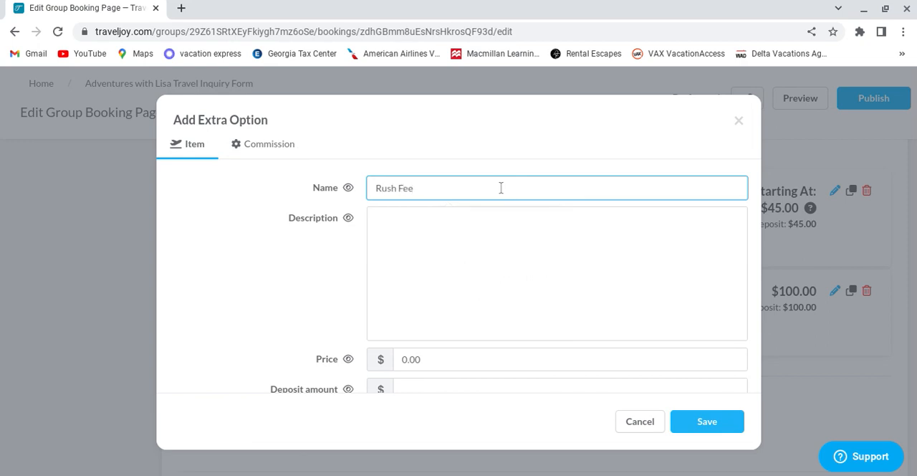
Step: Set both the price and the deposit amount of the Rush Fee option to $20
left_click(520, 363)
key("BackSpace")
key("BackSpace")
key("BackSpace")
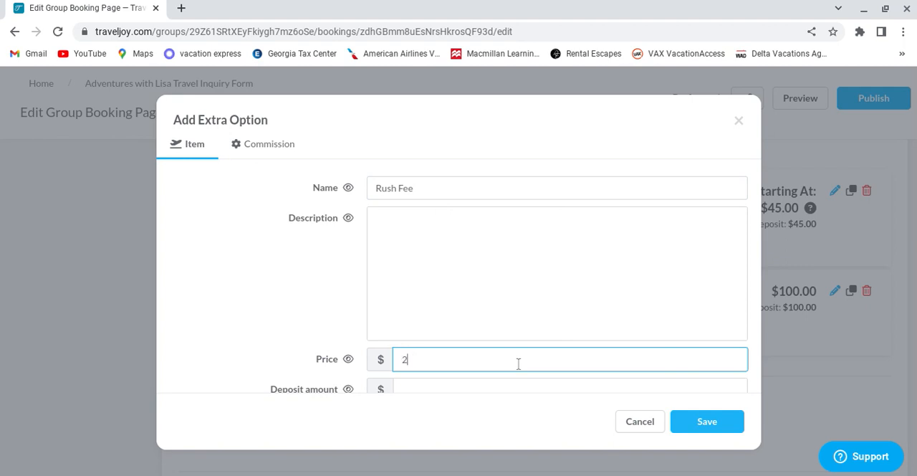
left_click(308, 246)
scroll(313, 254, "down", 3)
left_click(405, 300)
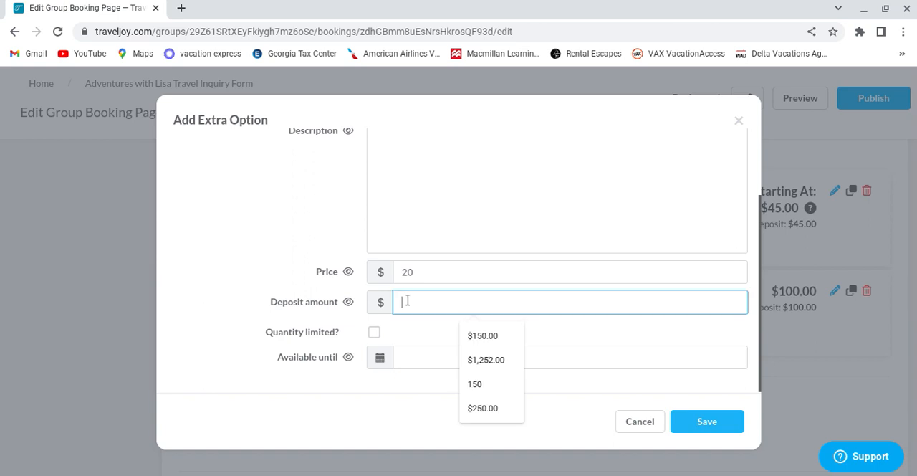
type("20")
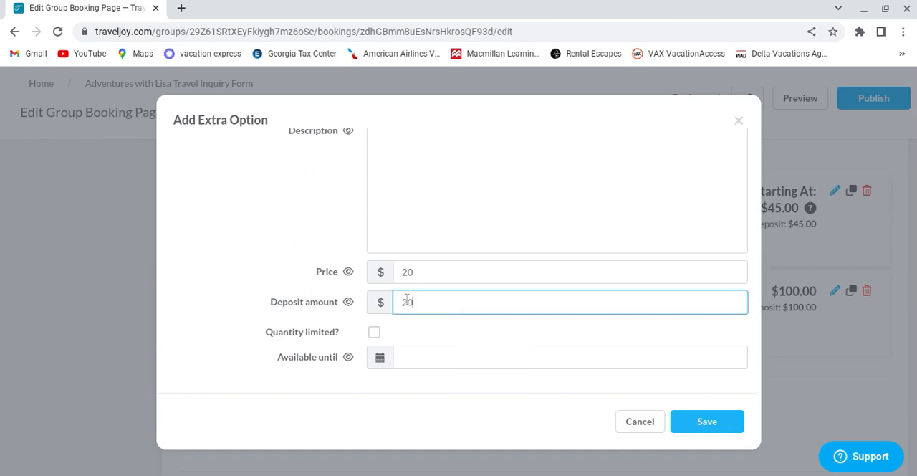
left_click(420, 314)
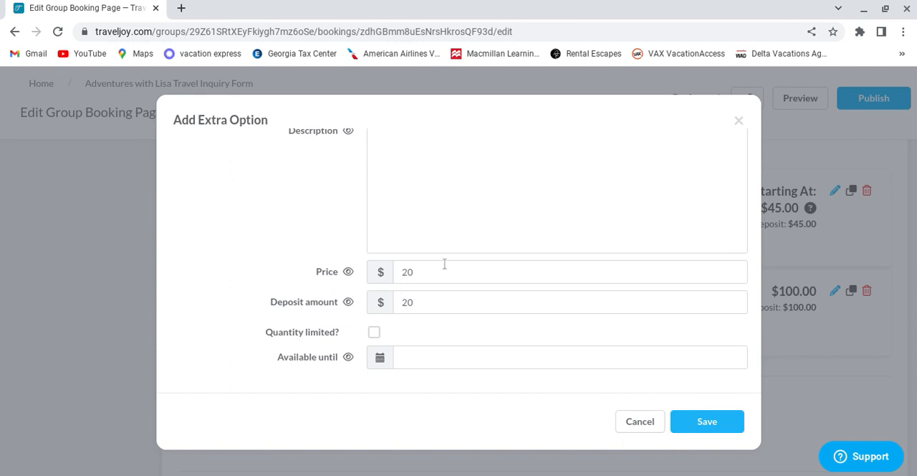
Step: Make the Rush Fee option available until January 30, 2027 and save it
scroll(422, 350, "down", 1)
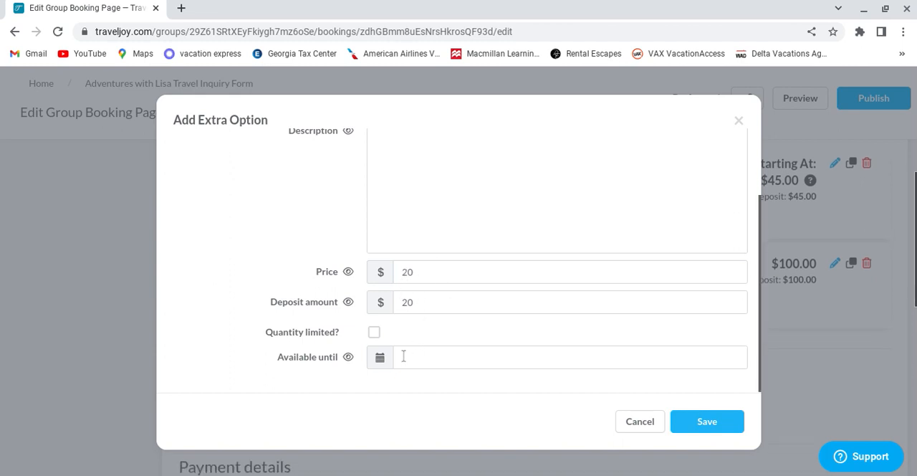
left_click(380, 360)
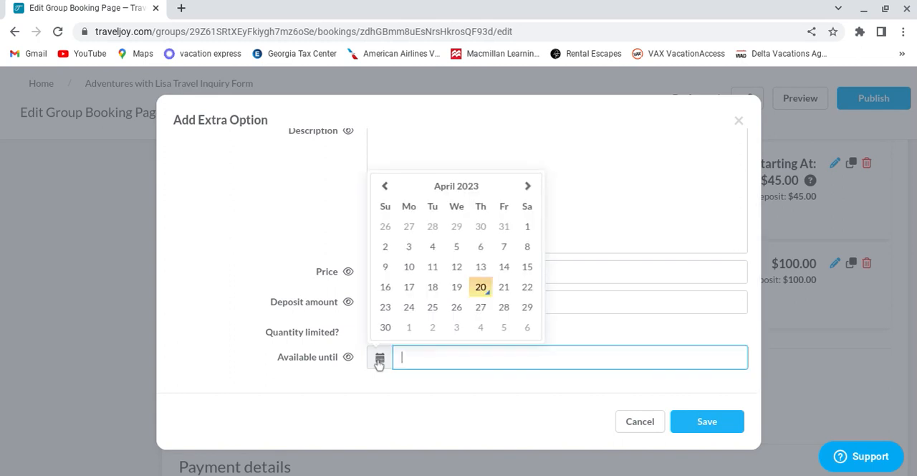
left_click(476, 191)
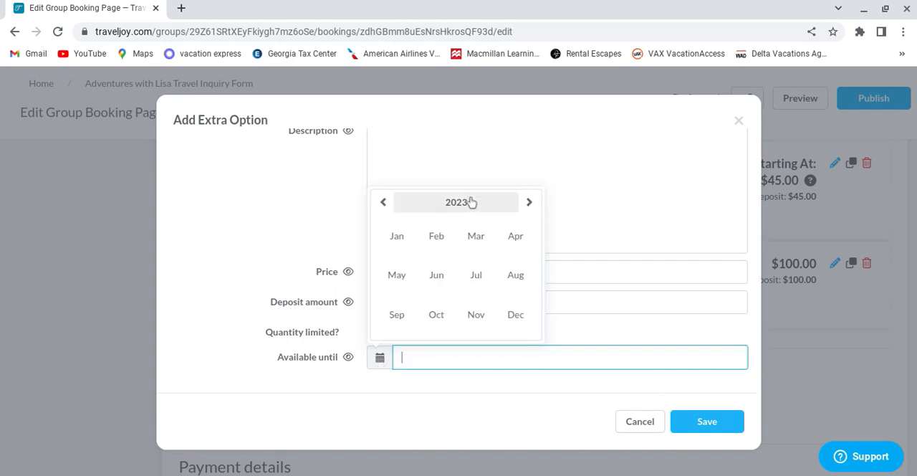
left_click(467, 208)
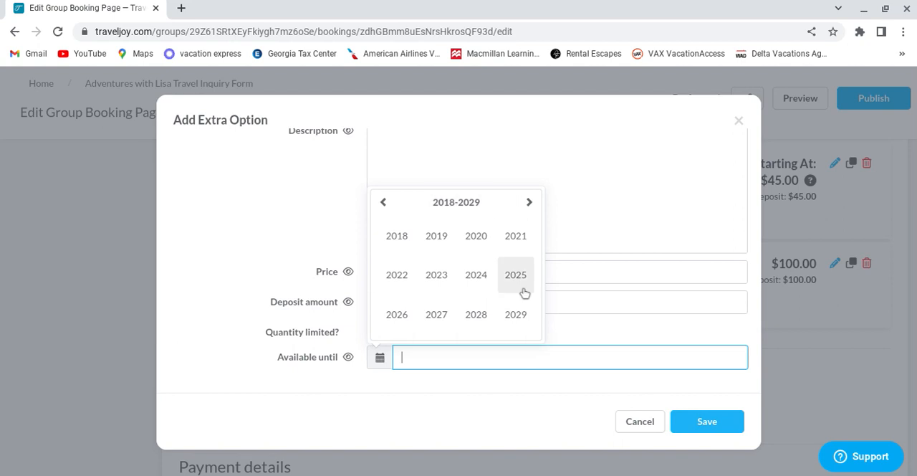
left_click(443, 319)
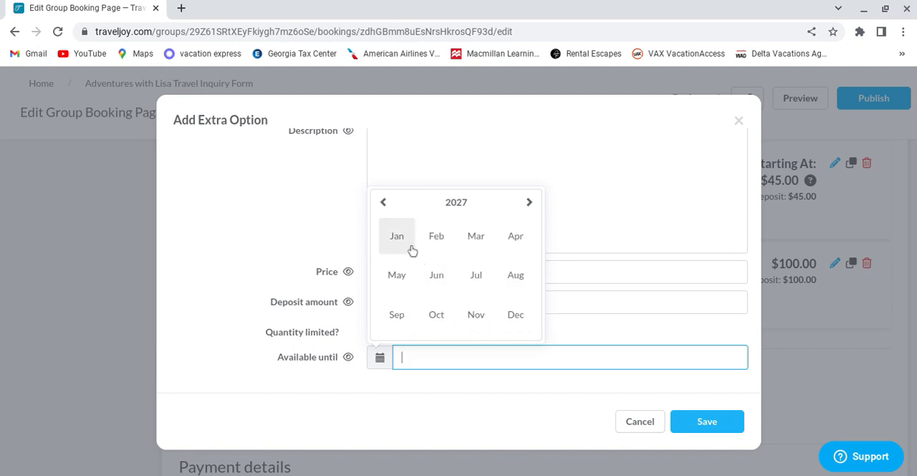
left_click(408, 245)
left_click(527, 307)
left_click(695, 420)
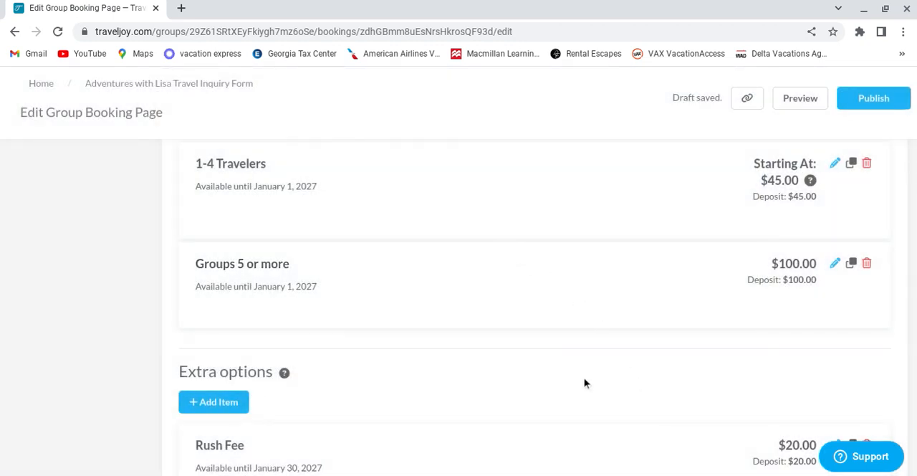
Step: Review the packages, the extra options and the payment details of the booking page's pricing section
scroll(587, 372, "up", 2)
scroll(587, 359, "up", 1)
scroll(581, 291, "down", 1)
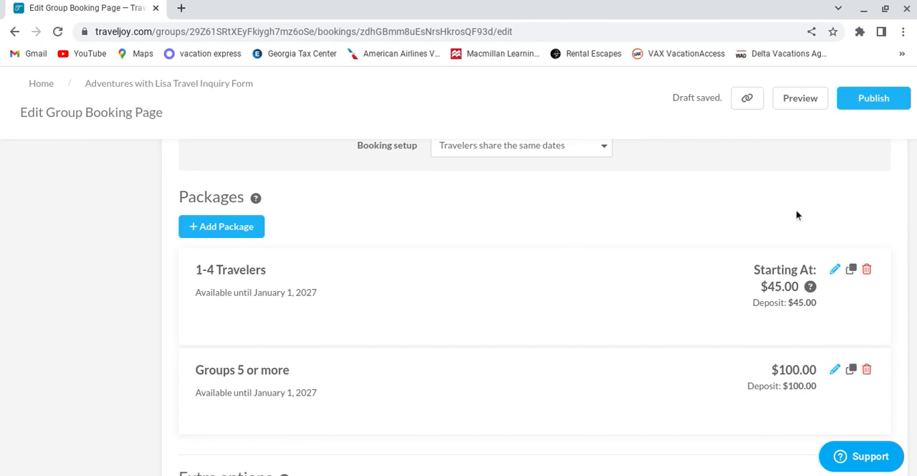
scroll(803, 252, "down", 4)
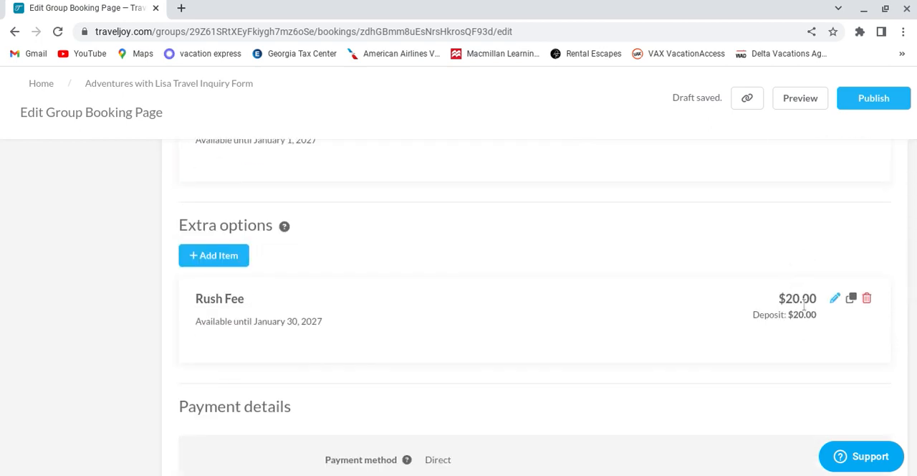
scroll(788, 280, "up", 3)
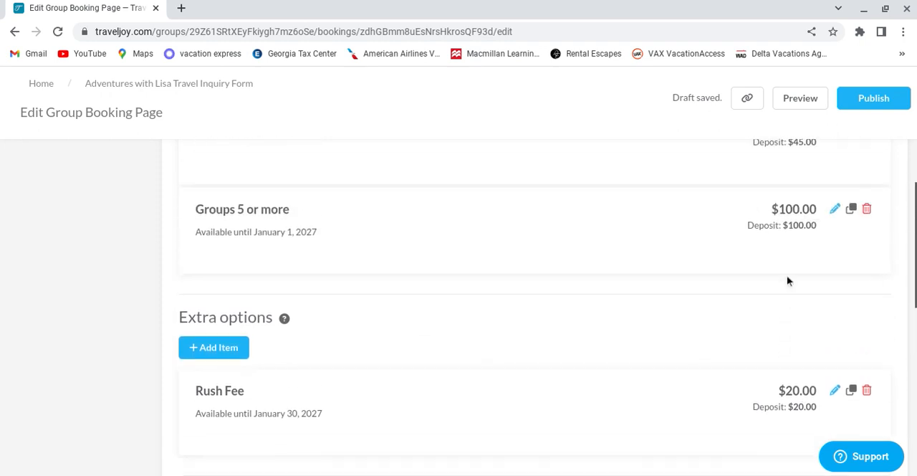
scroll(786, 278, "down", 2)
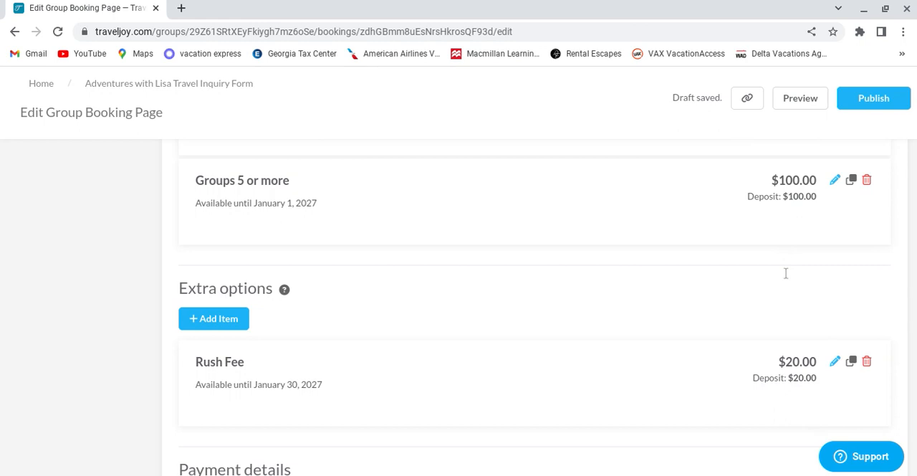
scroll(787, 273, "down", 7)
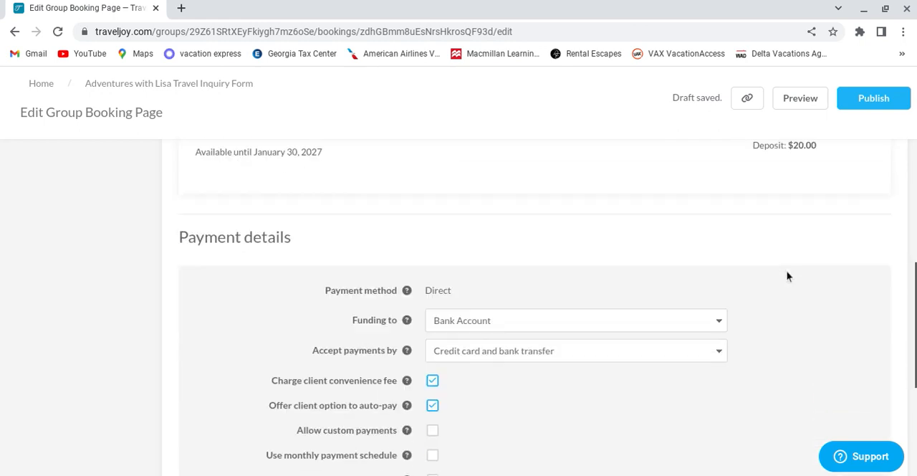
scroll(794, 282, "up", 2)
scroll(788, 243, "up", 2)
scroll(783, 237, "down", 2)
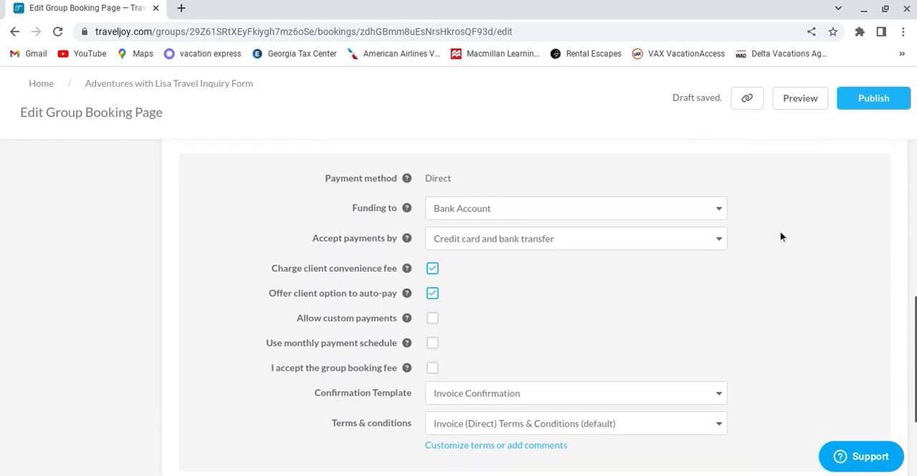
scroll(780, 236, "down", 1)
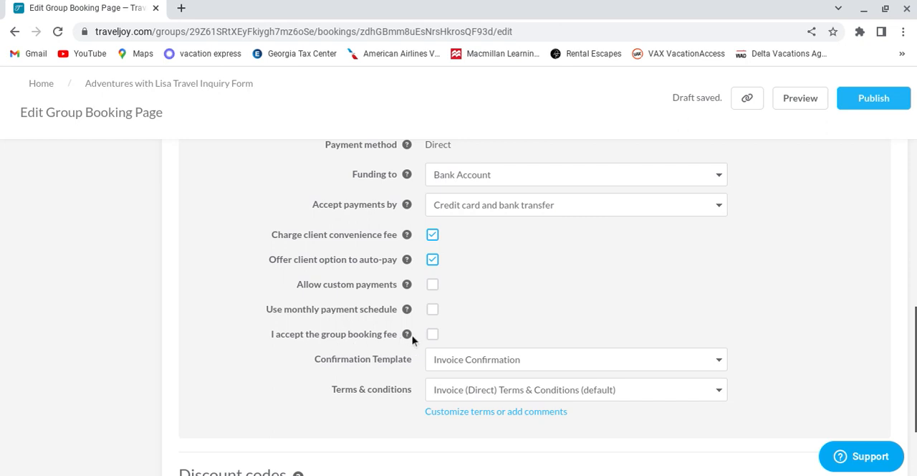
mouse_move(408, 338)
left_click(433, 334)
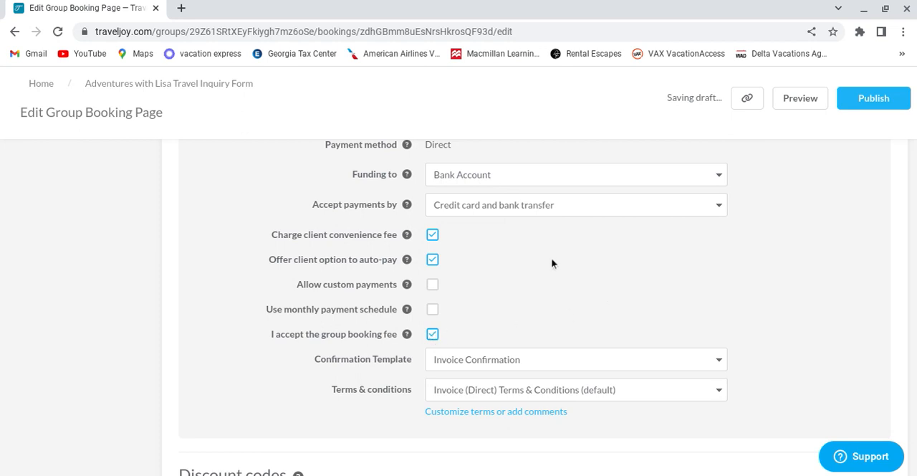
left_click(434, 335)
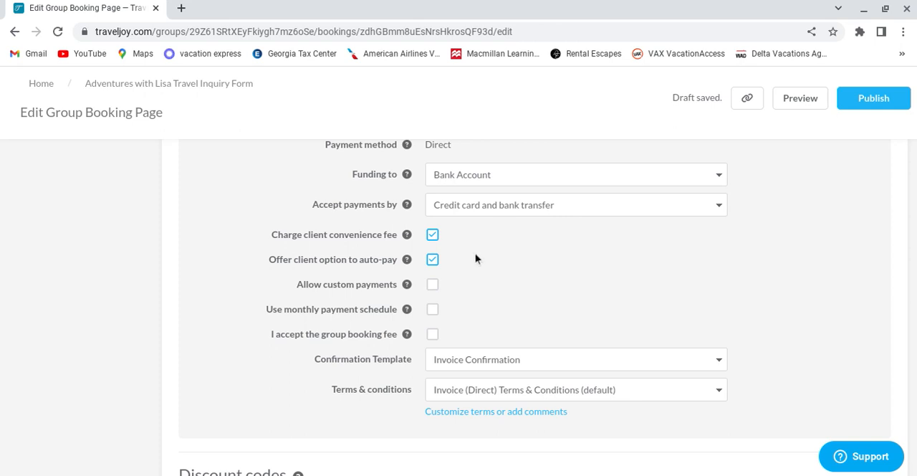
Step: Check the funding choices in the payment details and set the accepted payments to Credit card only
scroll(475, 259, "down", 1)
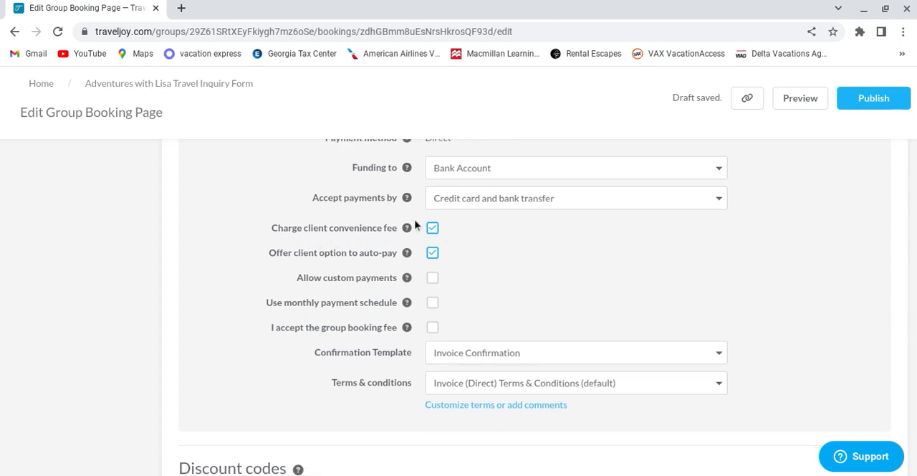
scroll(417, 226, "up", 1)
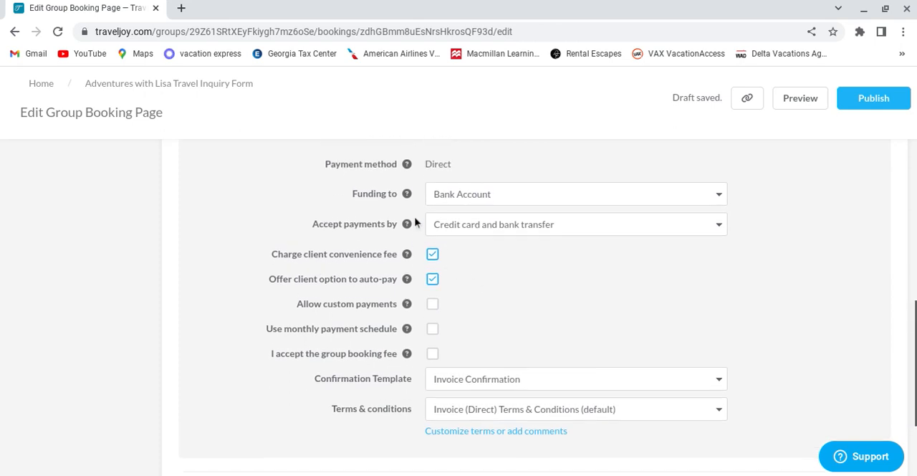
left_click(481, 200)
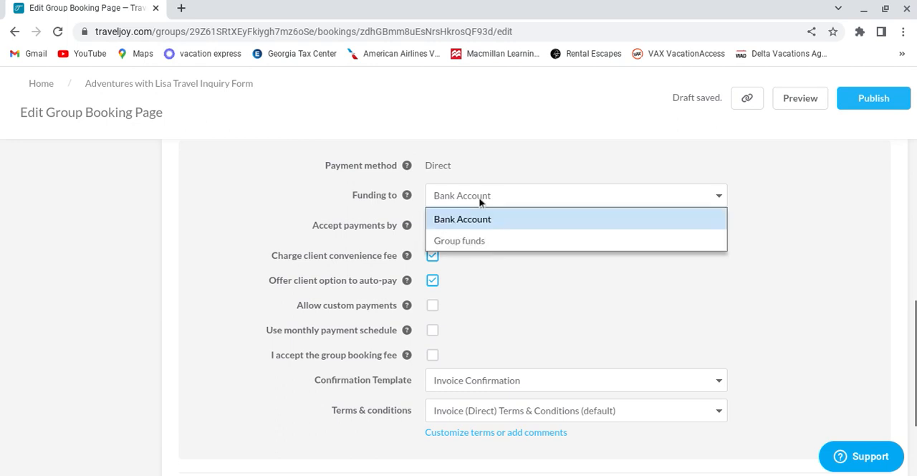
left_click(512, 169)
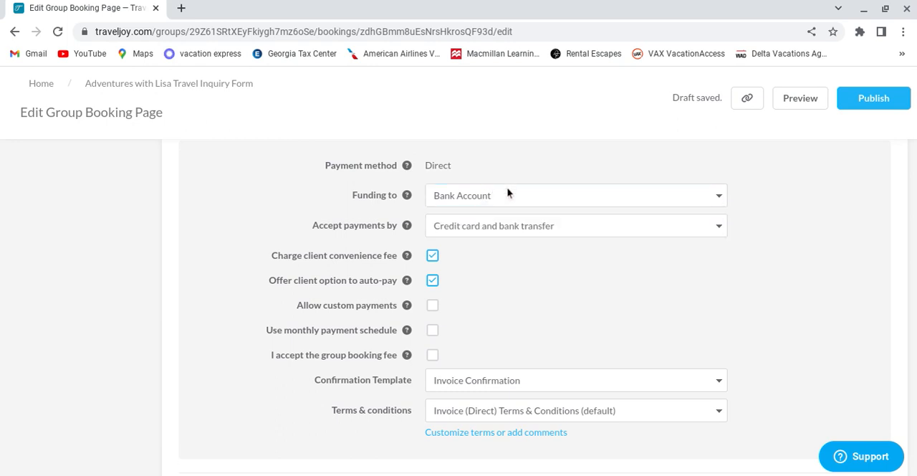
left_click(461, 228)
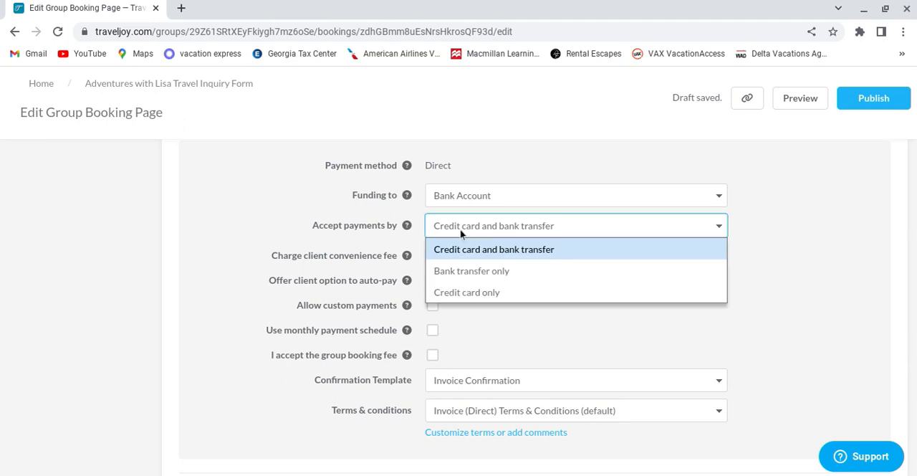
left_click(471, 292)
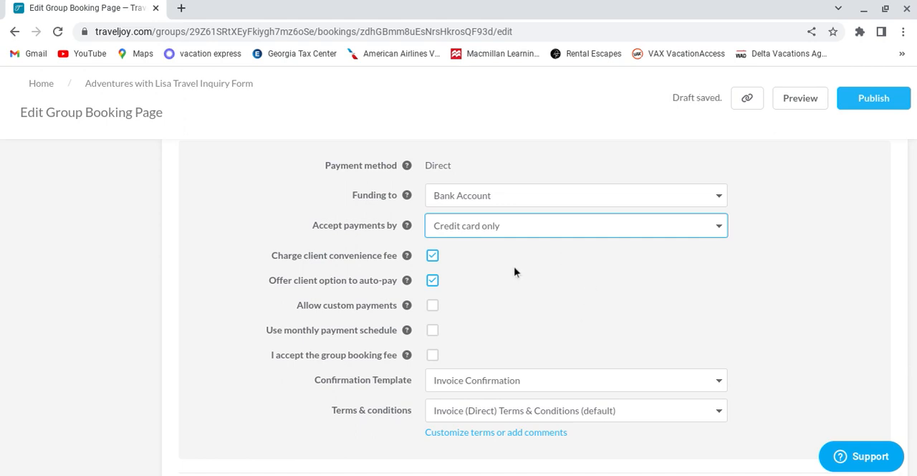
left_click(707, 258)
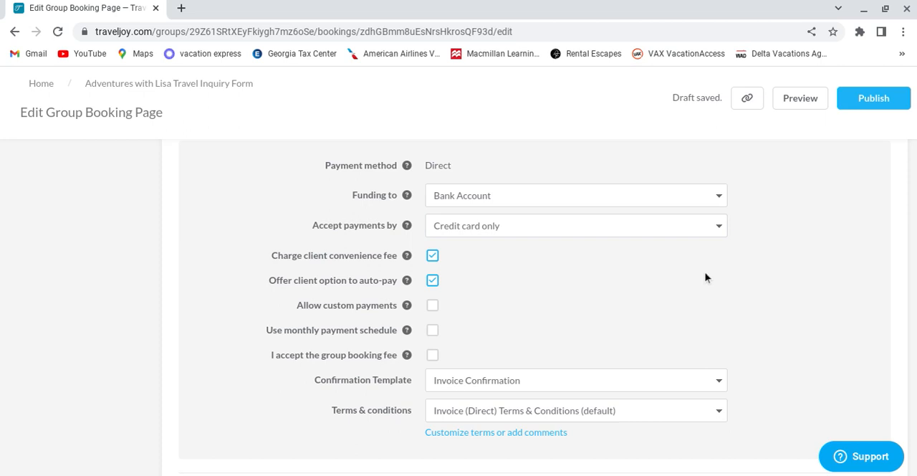
Step: Go to the traveler info section and choose Lisa Inquiry Form as the form for the primary traveler's info
scroll(705, 278, "down", 3)
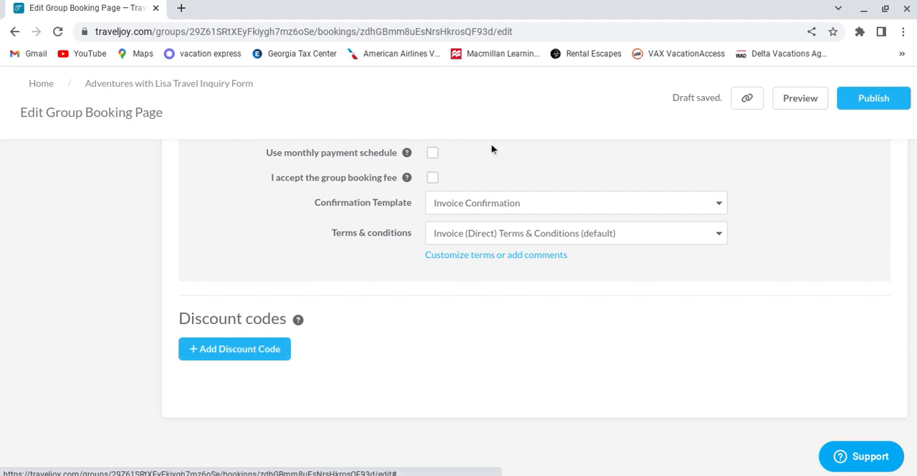
scroll(830, 203, "up", 2)
scroll(829, 206, "up", 10)
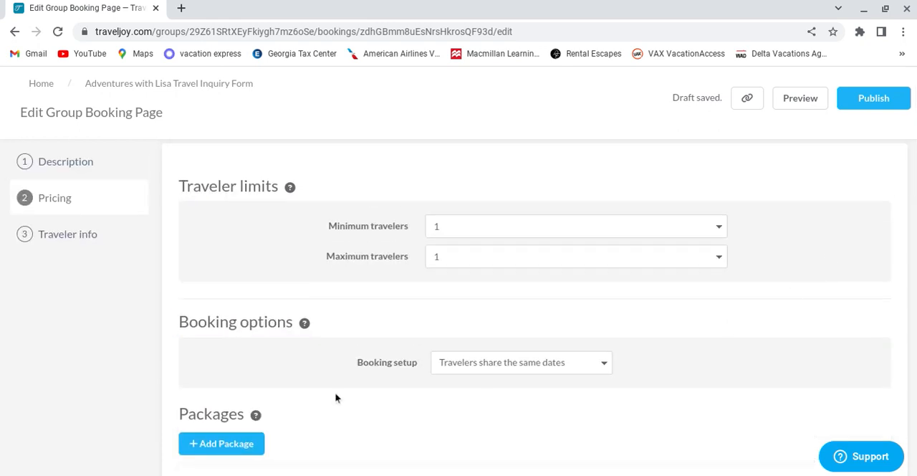
left_click(49, 242)
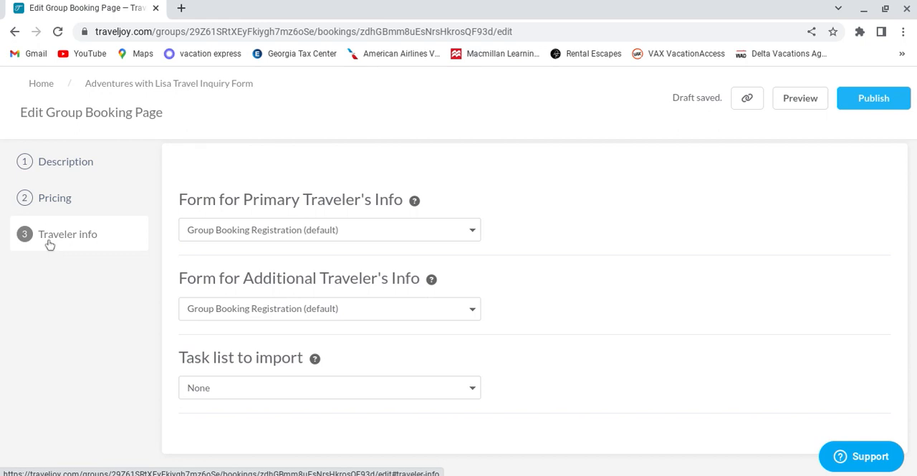
left_click(342, 229)
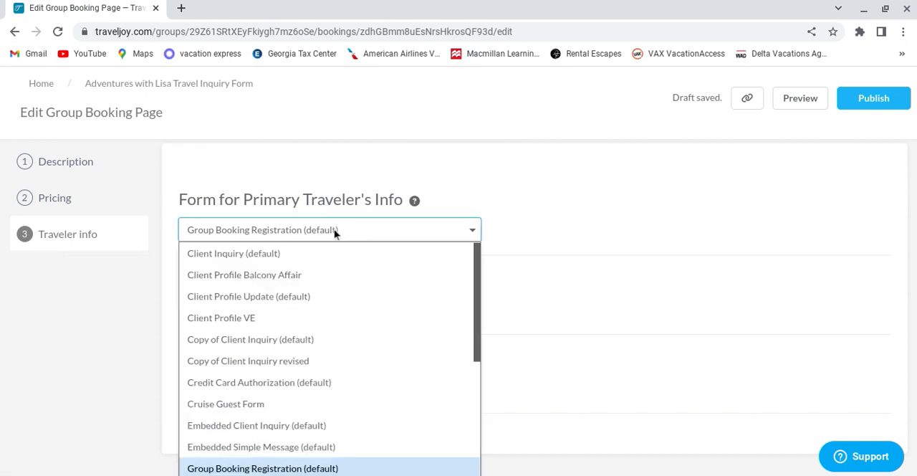
scroll(313, 372, "down", 5)
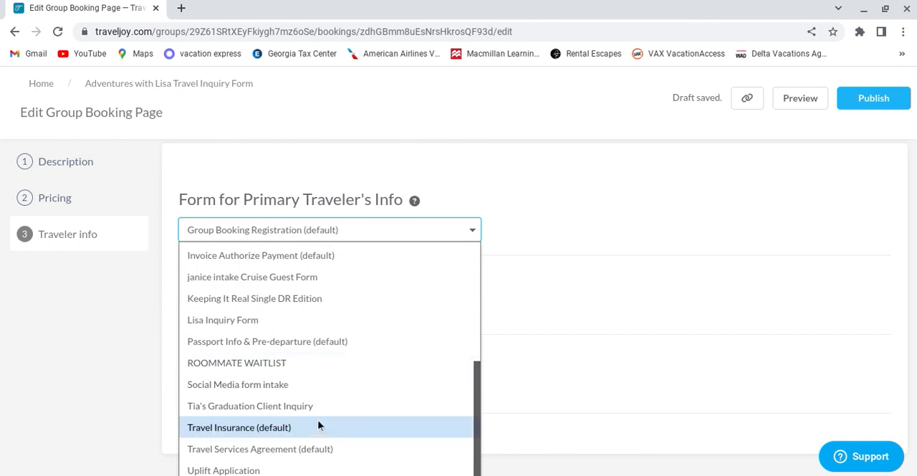
left_click(249, 321)
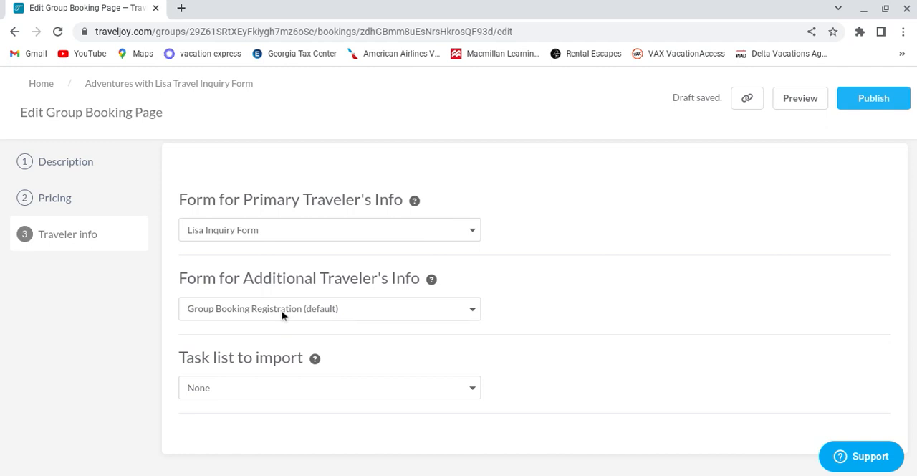
Step: Choose Lisa Inquiry Form as the form for the additional traveler's info
left_click(283, 312)
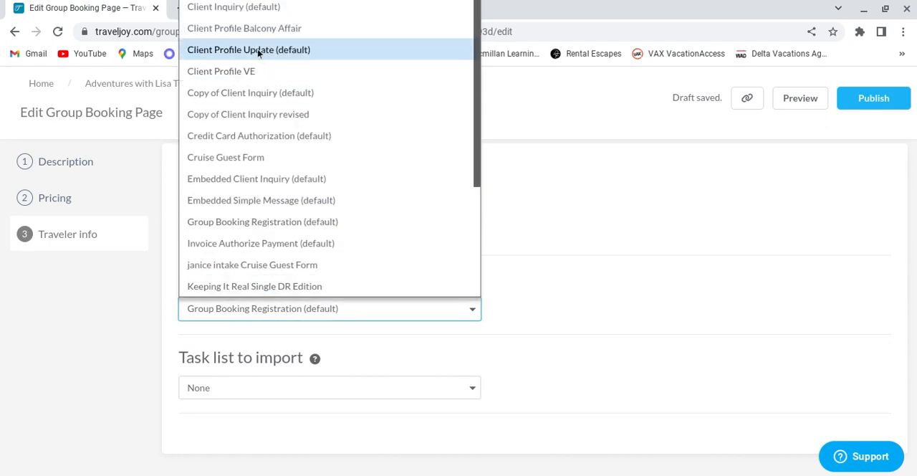
scroll(311, 187, "up", 1)
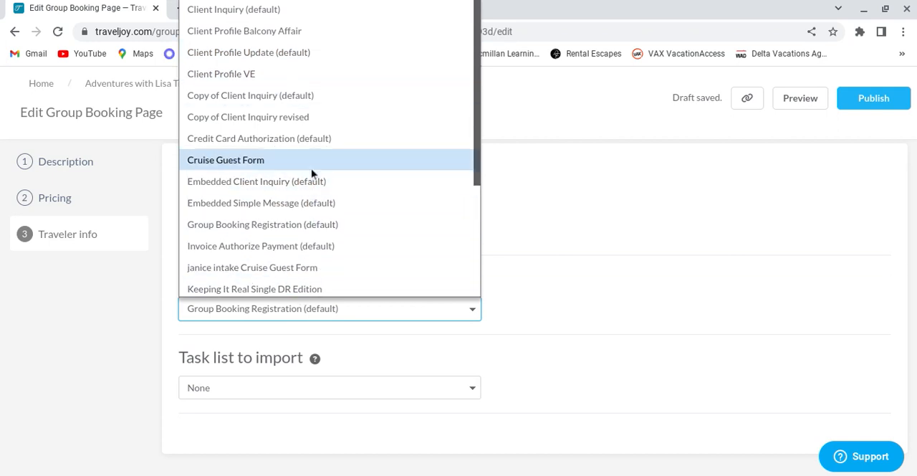
scroll(283, 183, "down", 2)
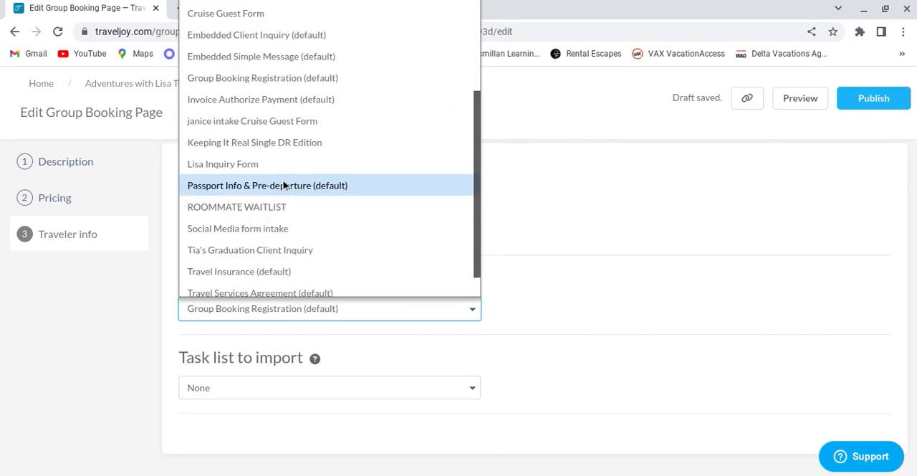
left_click(282, 164)
left_click(753, 227)
scroll(631, 272, "down", 1)
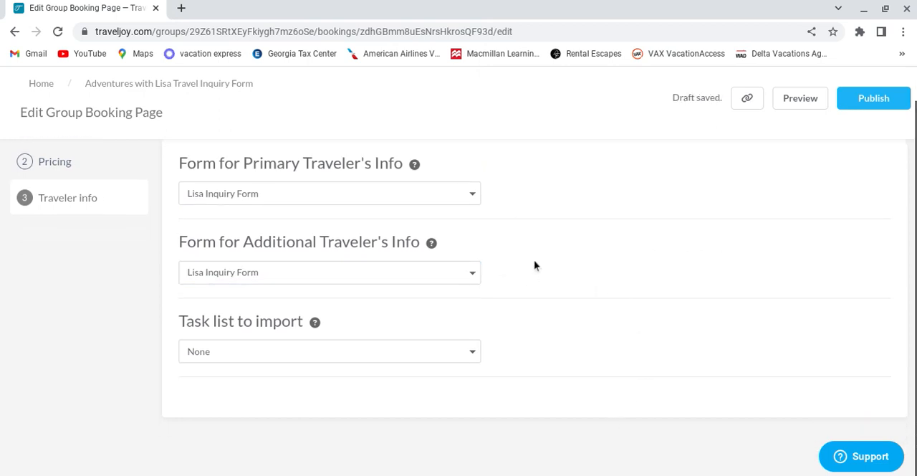
scroll(725, 267, "up", 1)
Step: Preview the group booking page, accepting the group booking fee, and review its trip description, packages and extra options
left_click(794, 104)
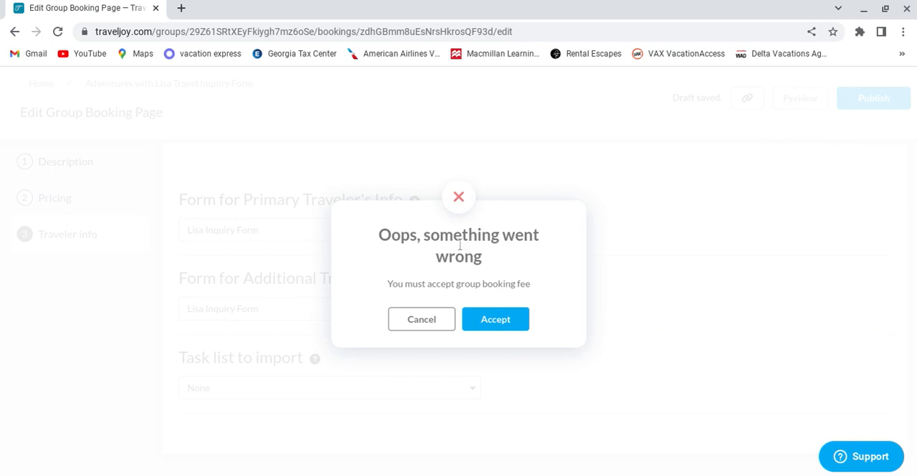
left_click(495, 321)
scroll(606, 315, "down", 1)
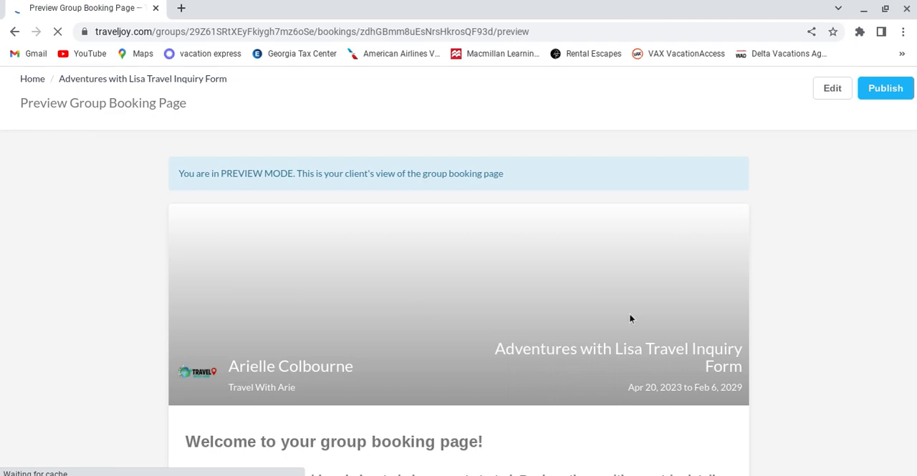
scroll(810, 301, "down", 7)
scroll(818, 322, "down", 10)
scroll(802, 301, "up", 5)
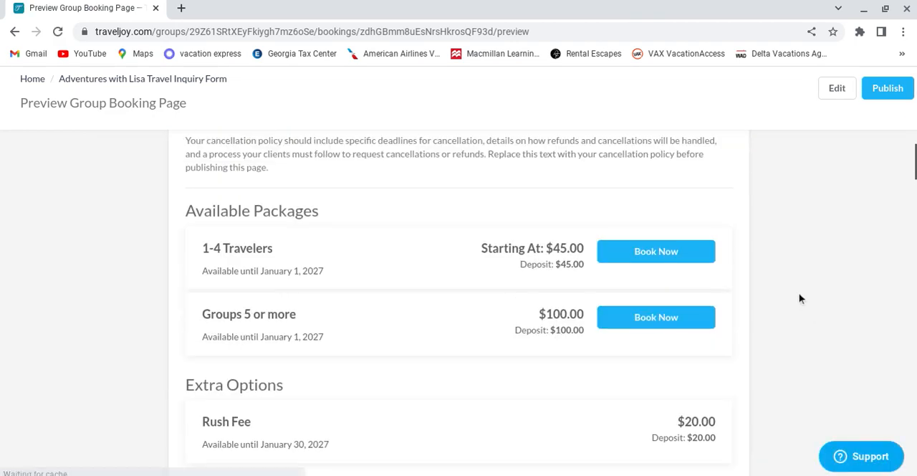
scroll(802, 300, "up", 10)
scroll(754, 358, "down", 11)
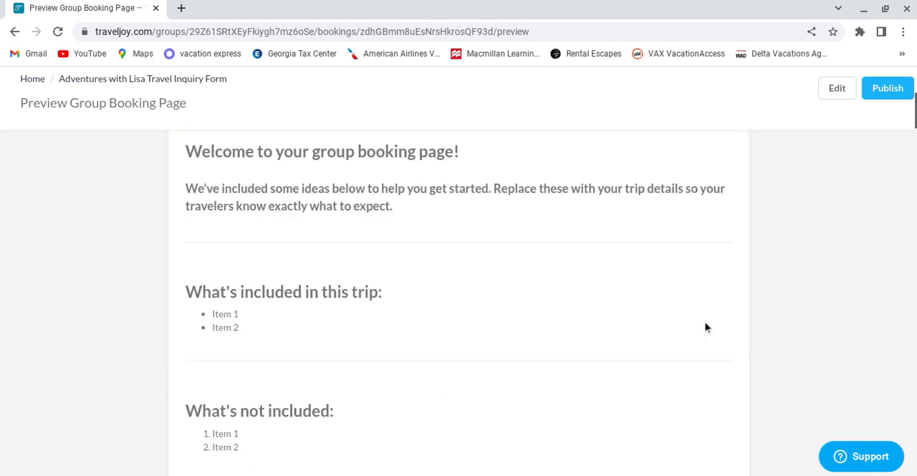
scroll(754, 355, "down", 2)
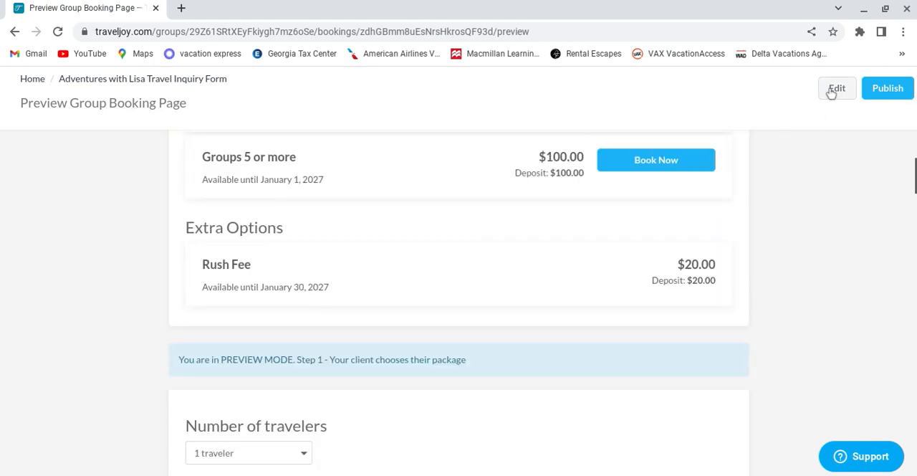
Step: Return to editing, check the payment details in the pricing section and publish the group booking page
left_click(833, 89)
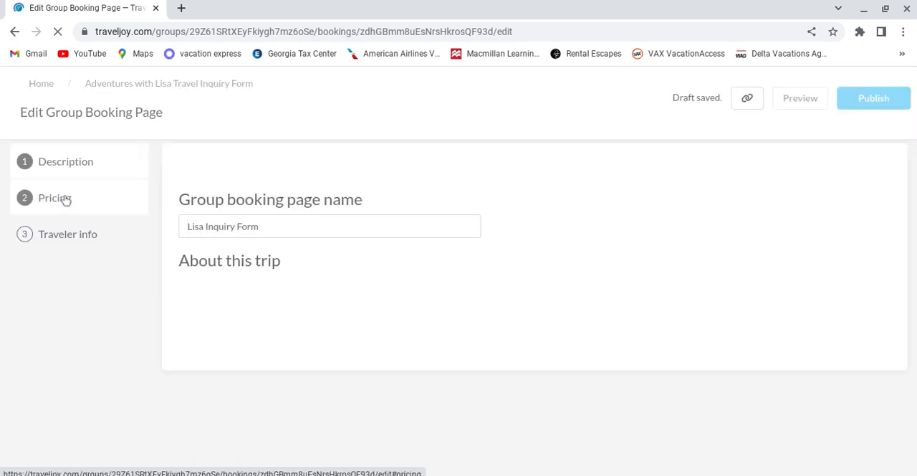
left_click(65, 200)
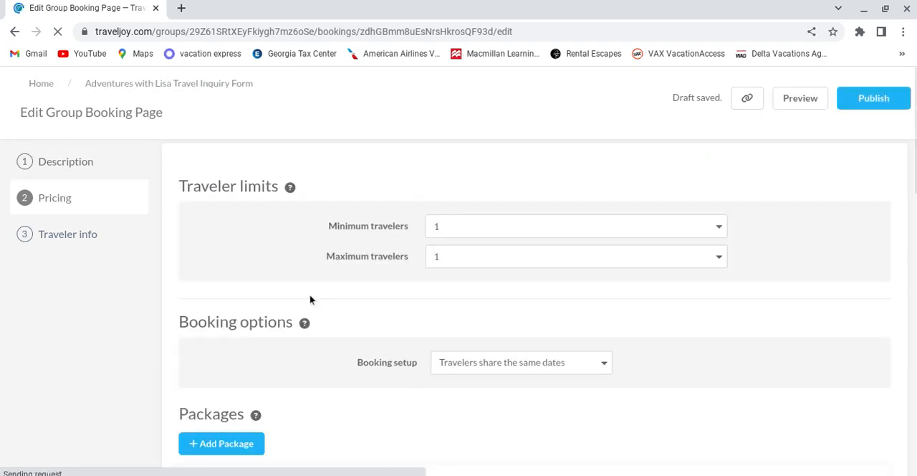
scroll(637, 283, "down", 3)
scroll(625, 281, "down", 7)
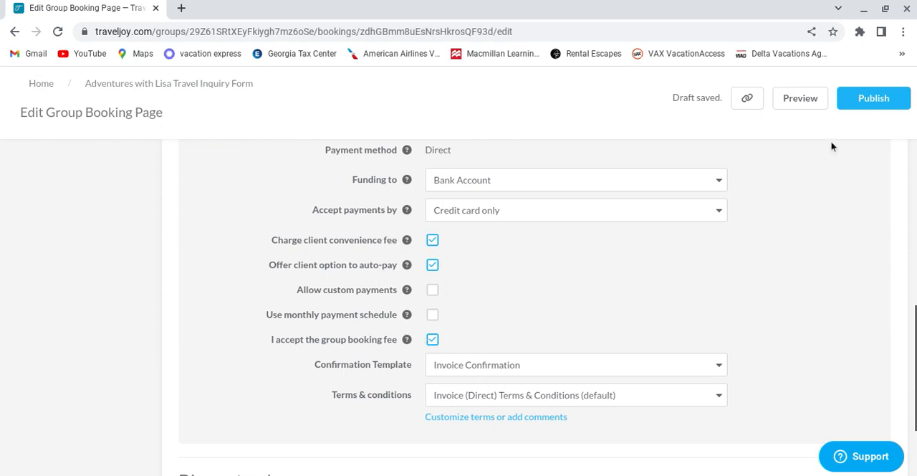
left_click(864, 102)
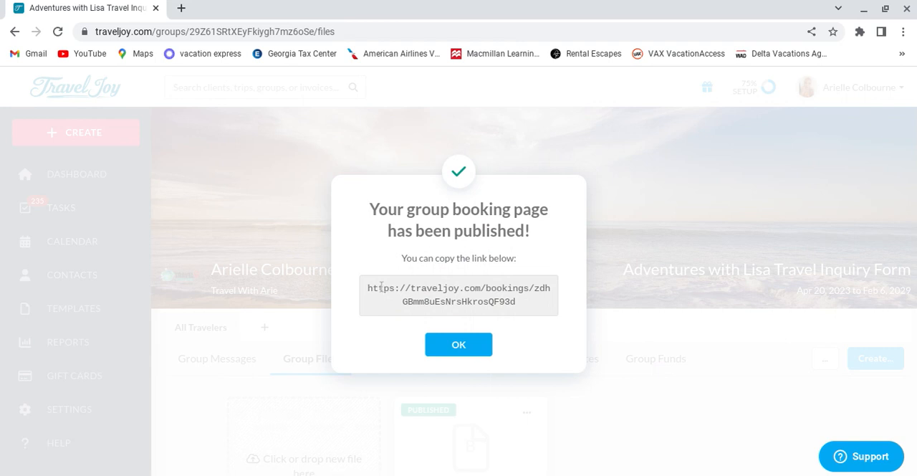
Step: Copy the published booking page's link, close the confirmation and check the page among the group files
left_click_drag(367, 287, 521, 305)
key("ctrl+c")
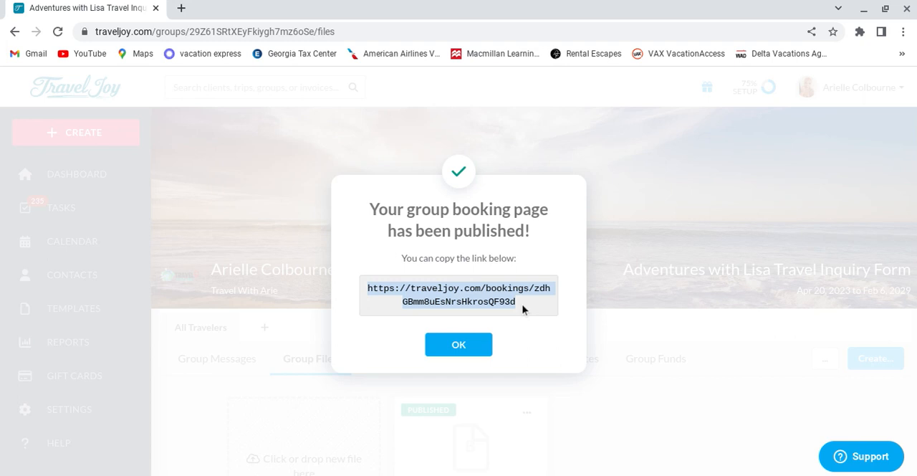
left_click(473, 350)
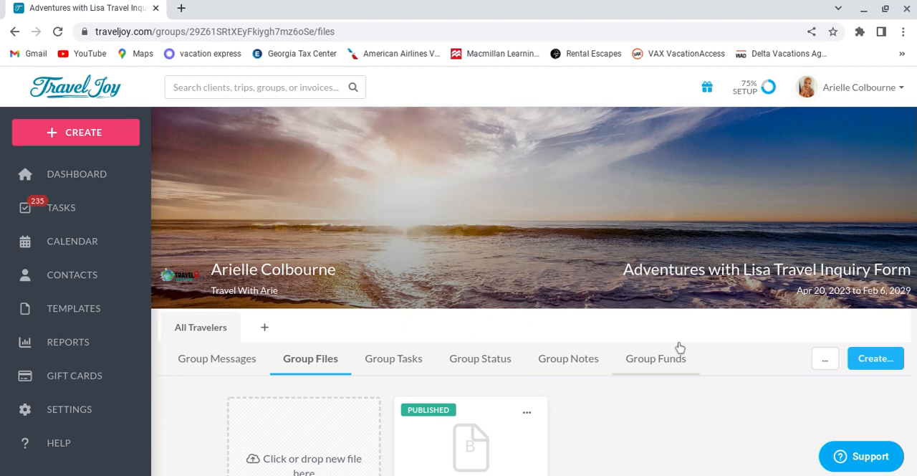
scroll(620, 457, "down", 2)
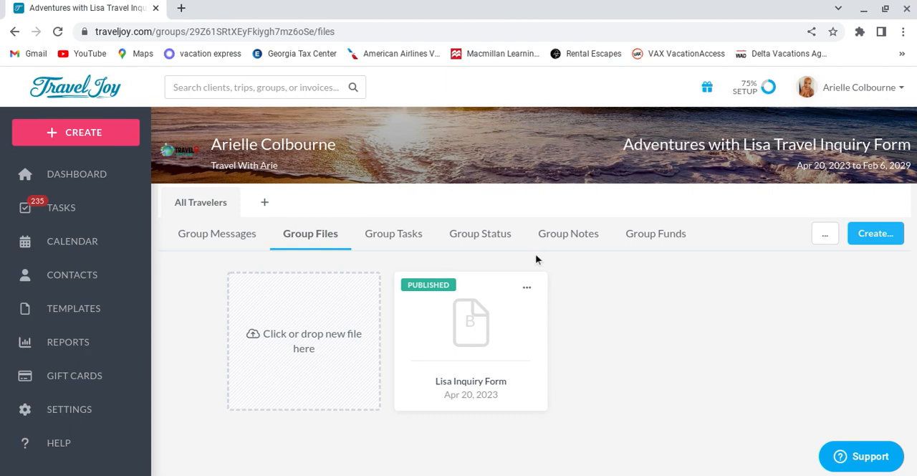
scroll(655, 328, "up", 2)
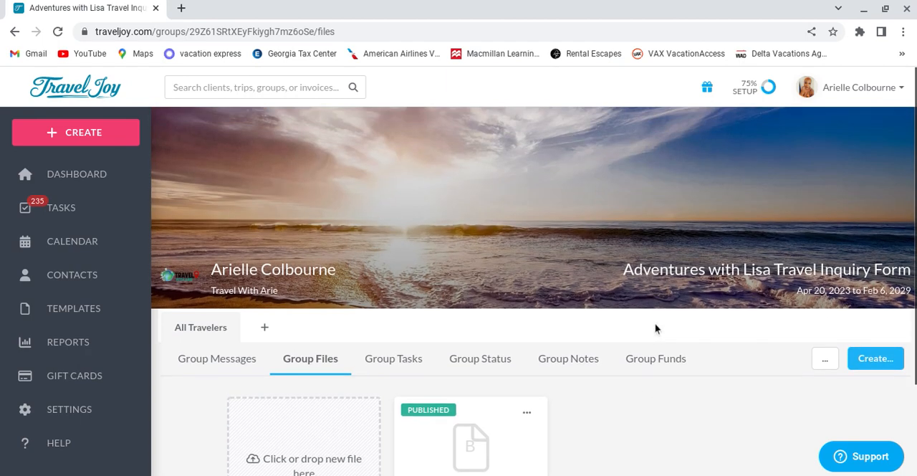
Step: Open the copied booking page link in a new browser tab
left_click(182, 8)
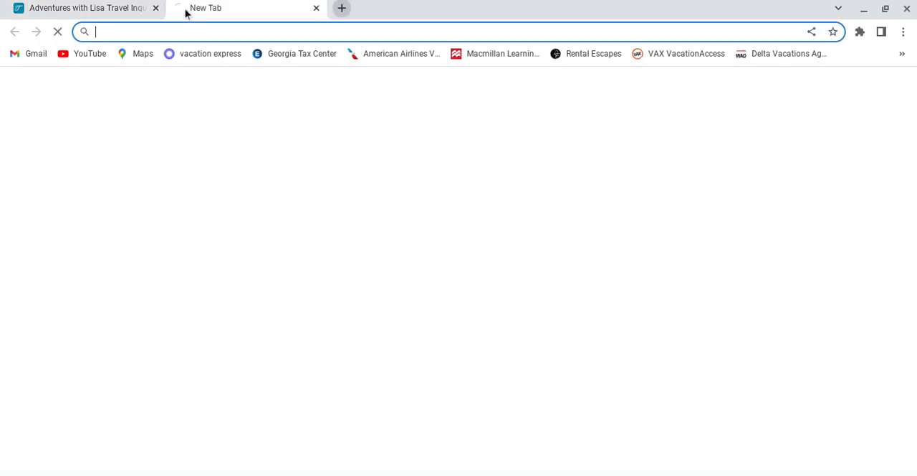
left_click(248, 33)
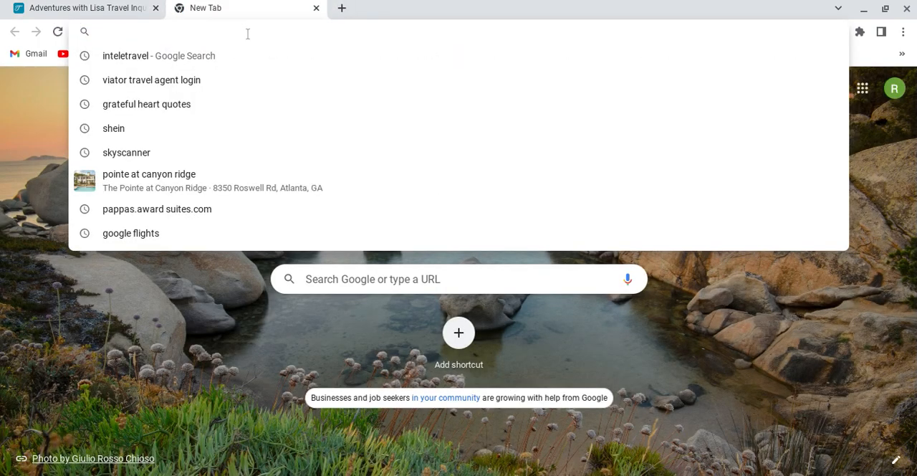
key("ctrl+v")
key("Return")
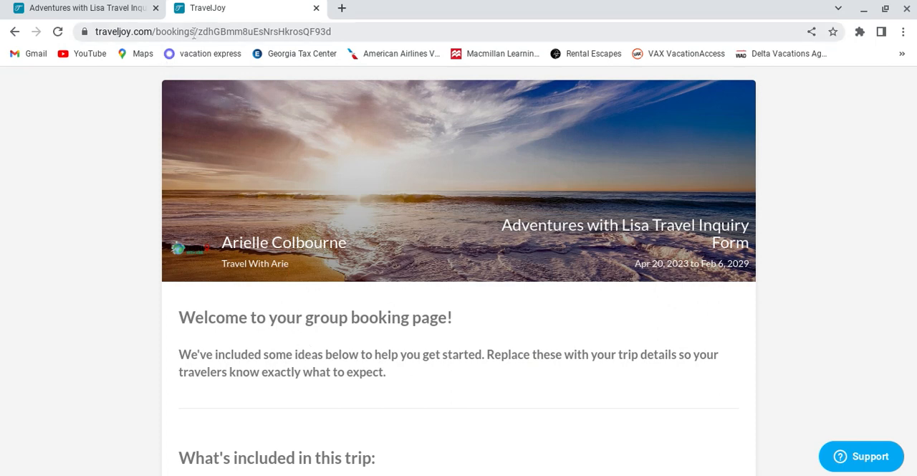
Step: Review the public booking page from the welcome text and itinerary down to the cancellation policy and available packages
scroll(518, 344, "down", 10)
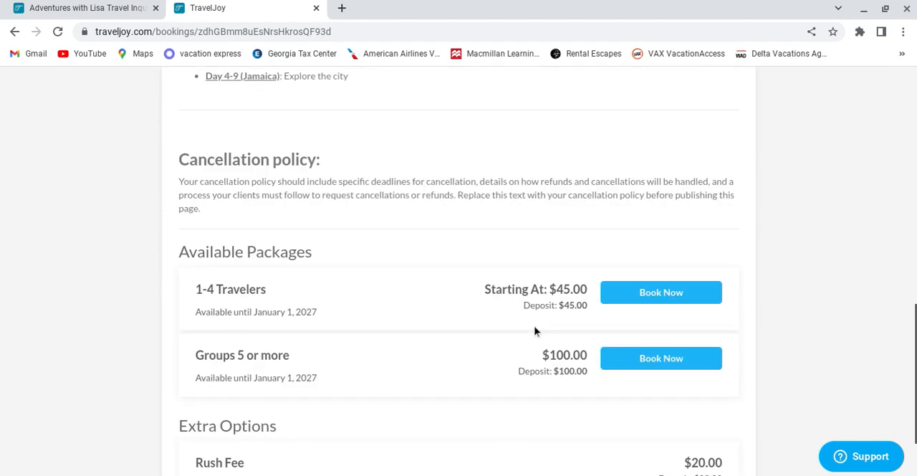
scroll(491, 326, "up", 7)
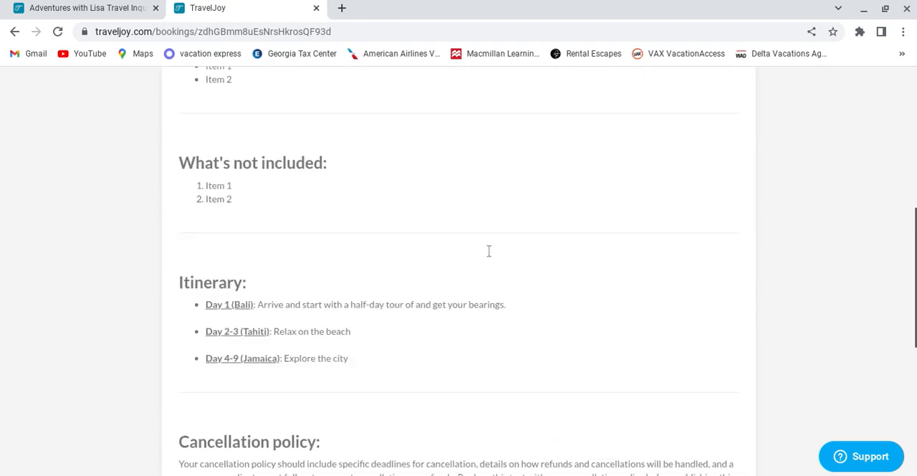
scroll(504, 237, "up", 4)
scroll(507, 230, "down", 7)
scroll(510, 227, "up", 3)
scroll(510, 231, "up", 3)
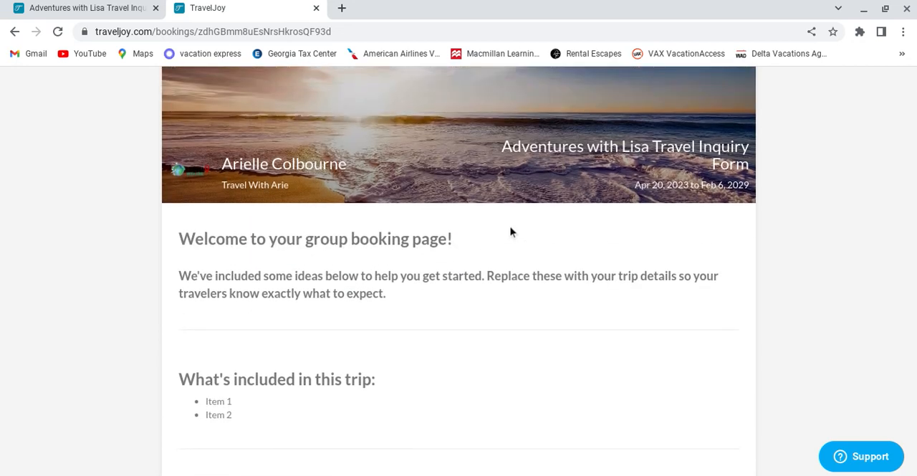
scroll(511, 231, "down", 1)
scroll(511, 232, "down", 8)
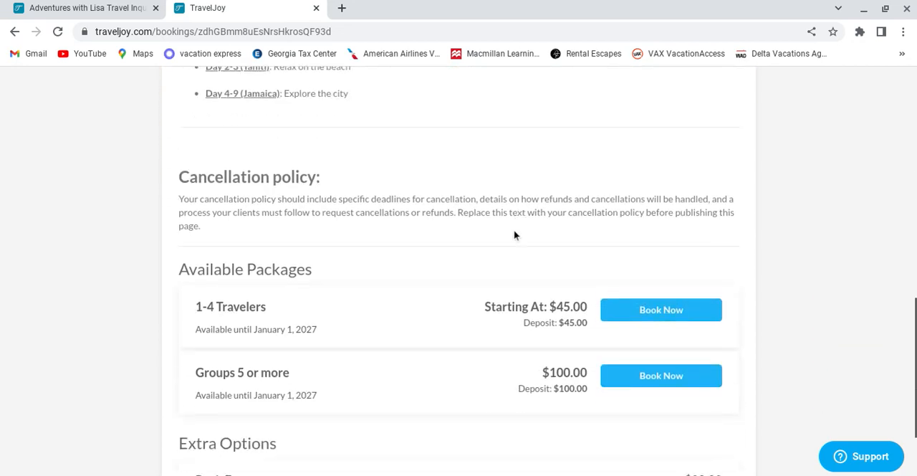
Step: Start a booking from the 1-4 Travelers package, switch to Groups 5 or more and select 1 traveler
left_click(688, 289)
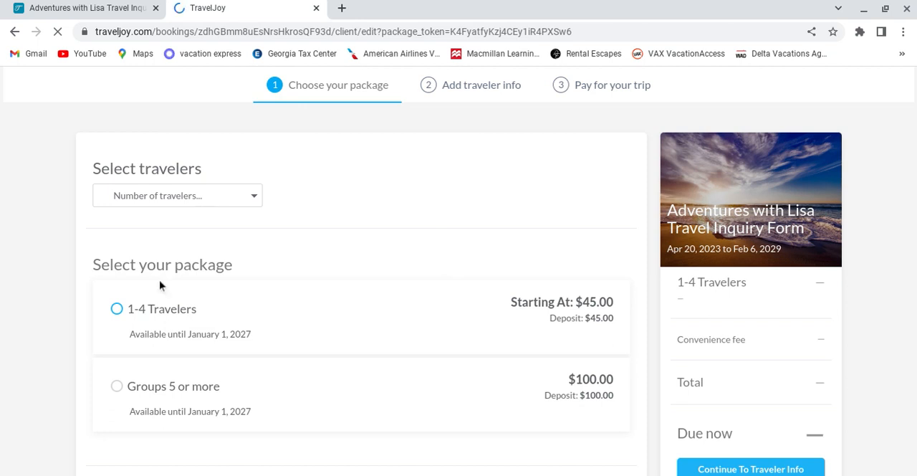
scroll(279, 249, "down", 2)
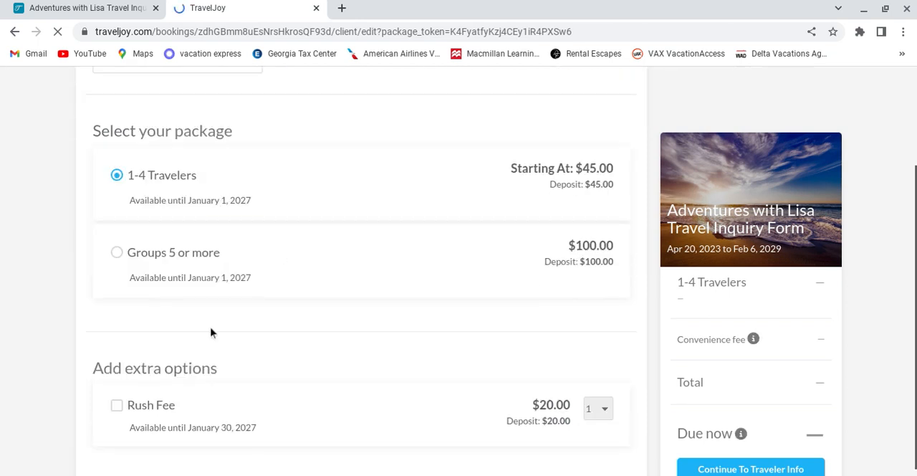
left_click(117, 255)
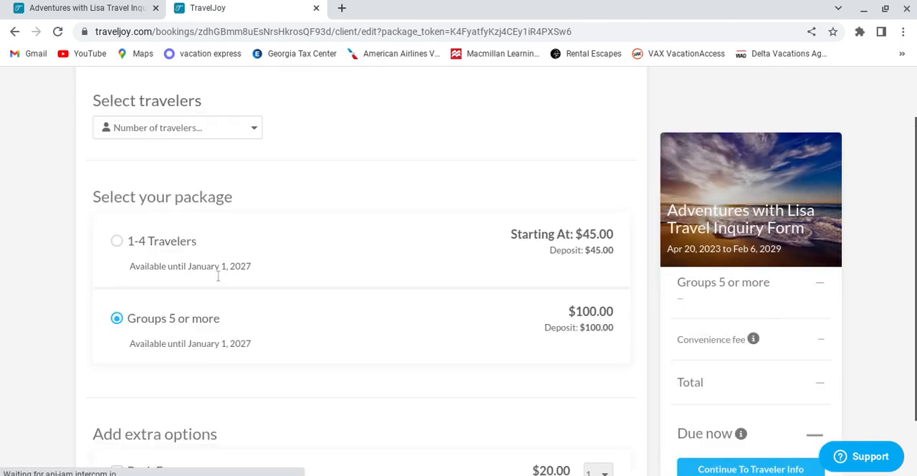
left_click(184, 177)
left_click(178, 202)
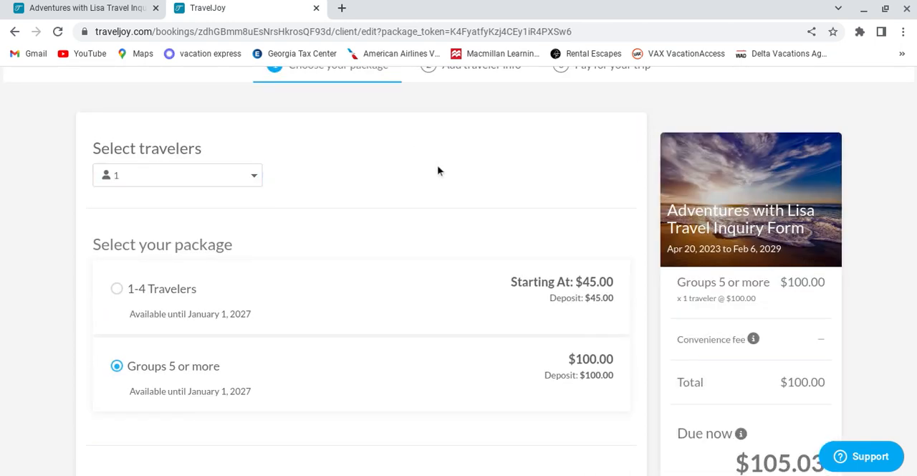
Step: Add the Rush Fee extra option to the booking and continue to the traveler information
scroll(510, 174, "down", 2)
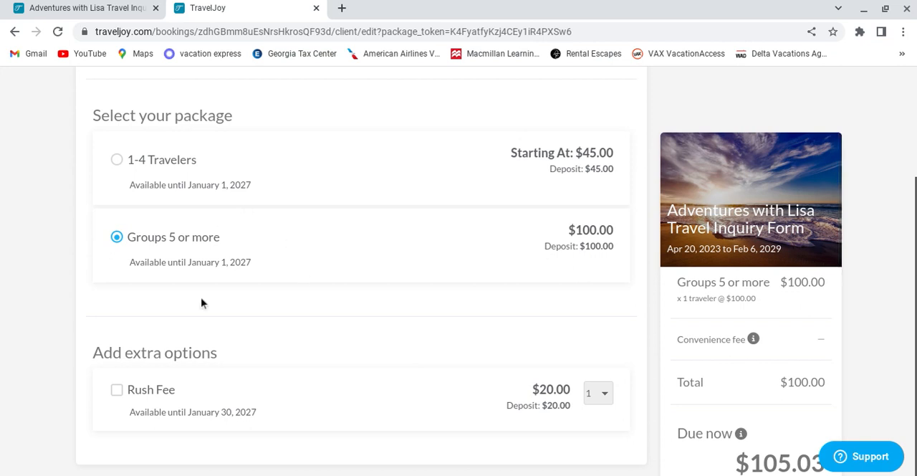
left_click(117, 392)
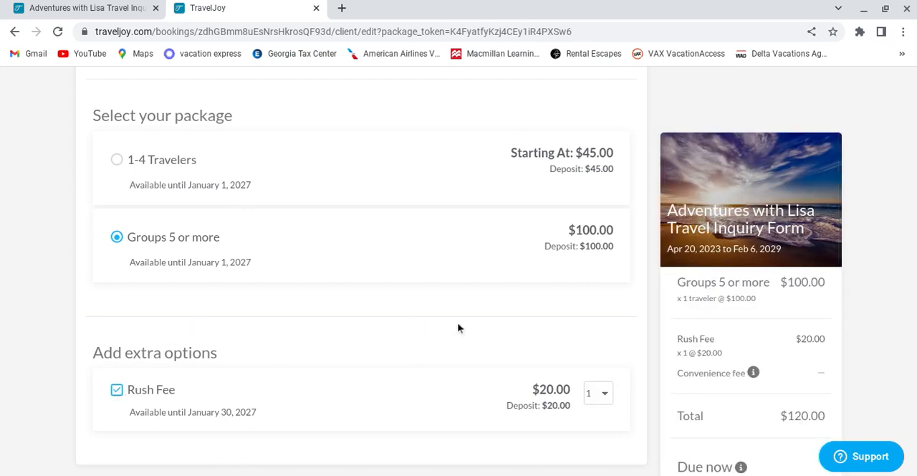
scroll(824, 345, "down", 2)
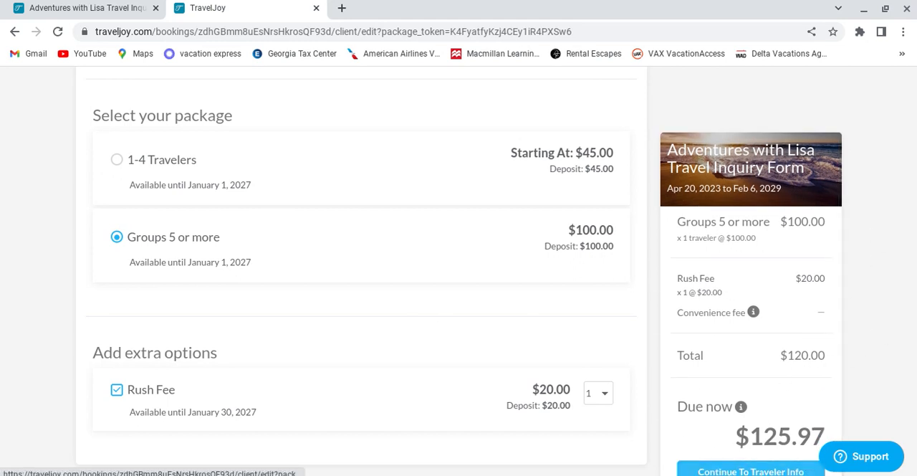
left_click(729, 471)
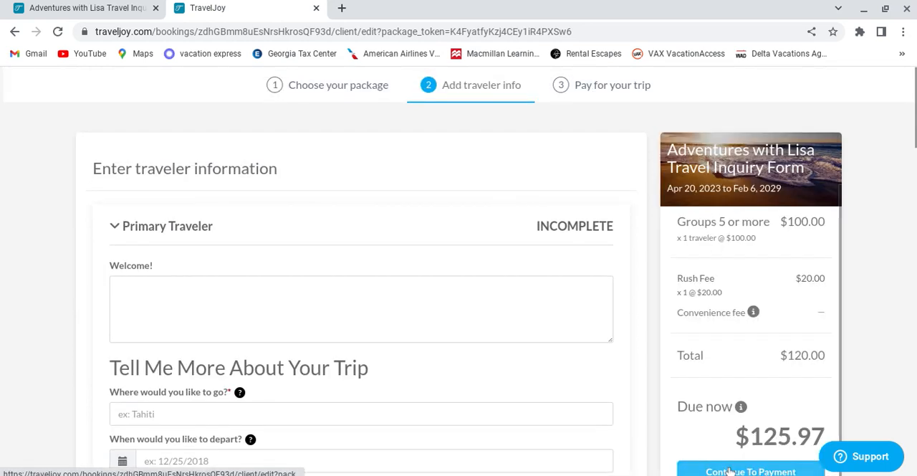
Step: Review the primary traveler's inquiry form from the trip questions through budget, hotel preference and activities to the contact fields
scroll(465, 207, "down", 2)
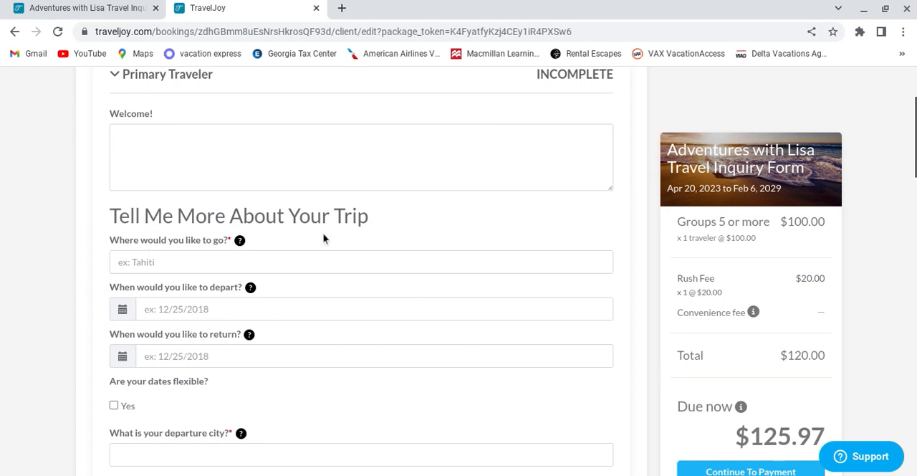
scroll(526, 323, "down", 4)
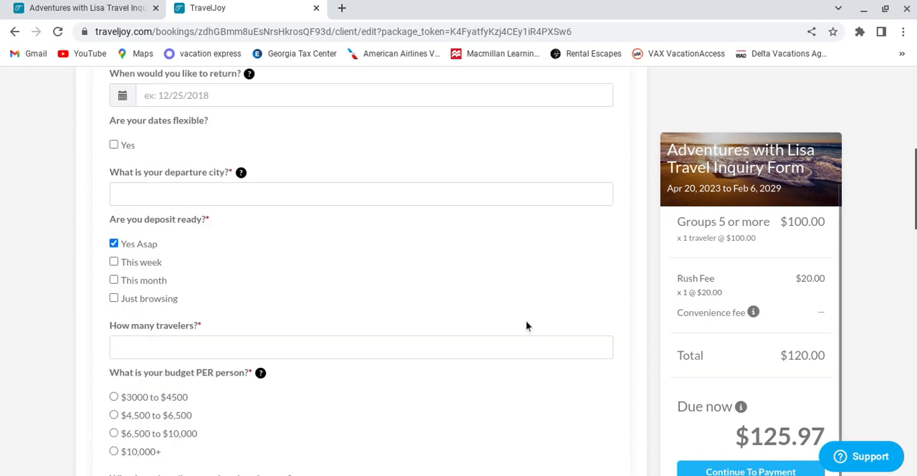
scroll(527, 323, "down", 3)
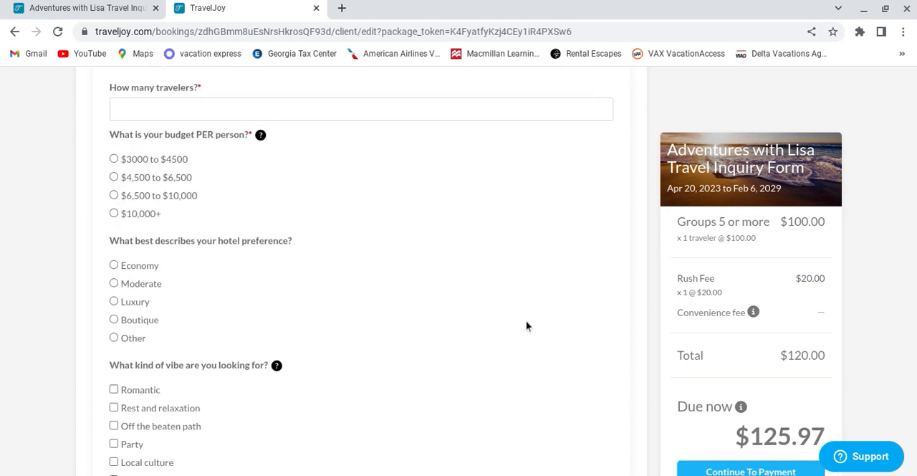
scroll(526, 323, "up", 4)
scroll(500, 374, "up", 1)
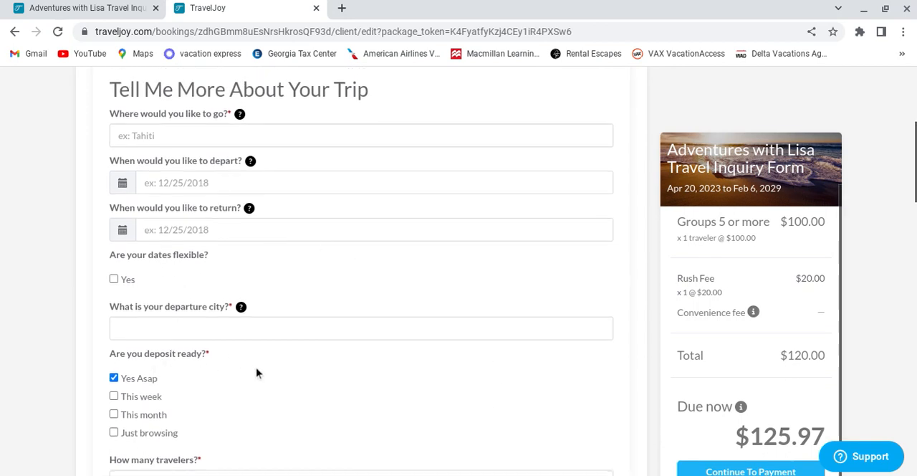
scroll(258, 371, "down", 3)
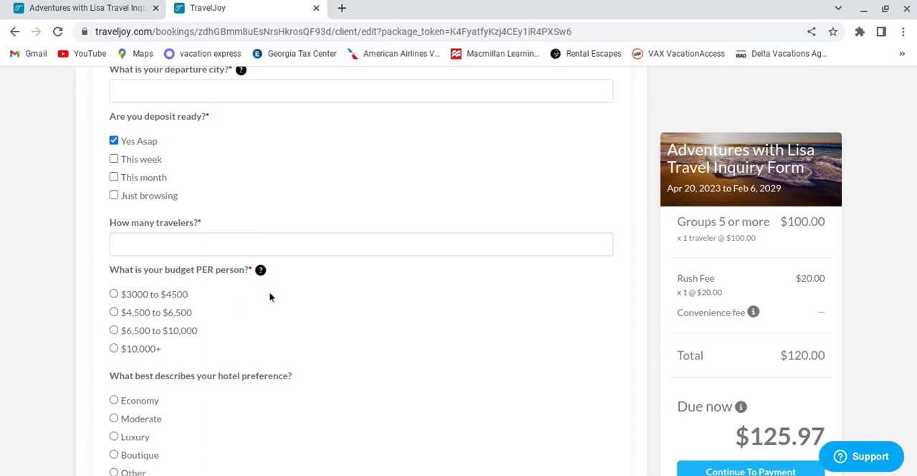
scroll(323, 270, "up", 6)
scroll(380, 248, "down", 14)
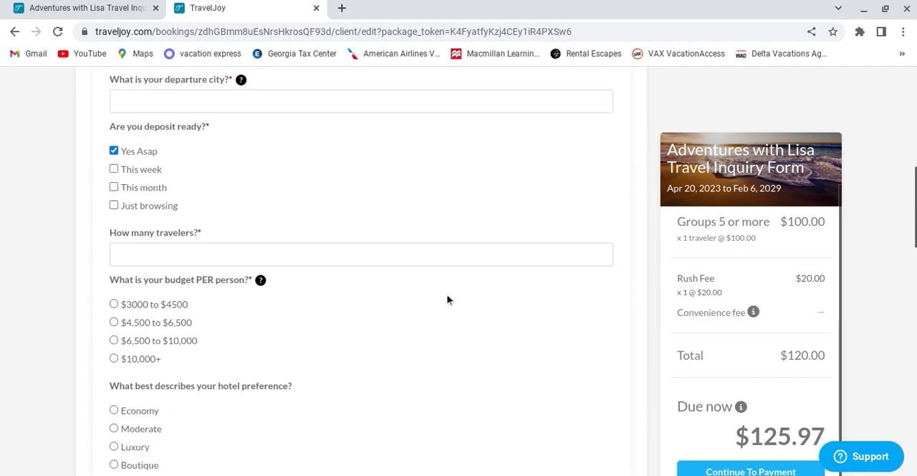
scroll(419, 256, "down", 5)
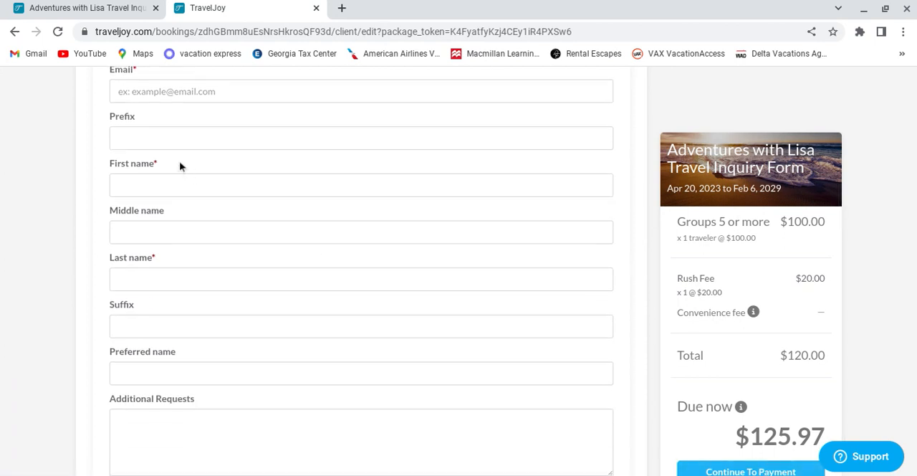
scroll(348, 202, "up", 8)
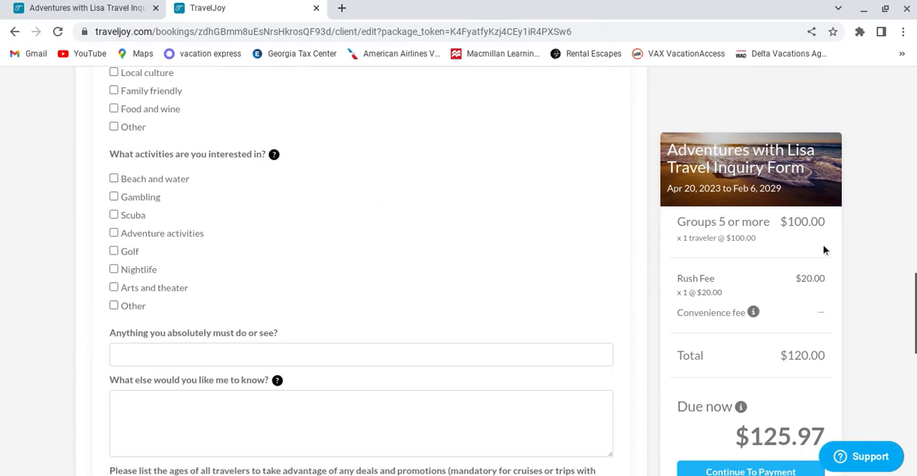
scroll(178, 121, "up", 6)
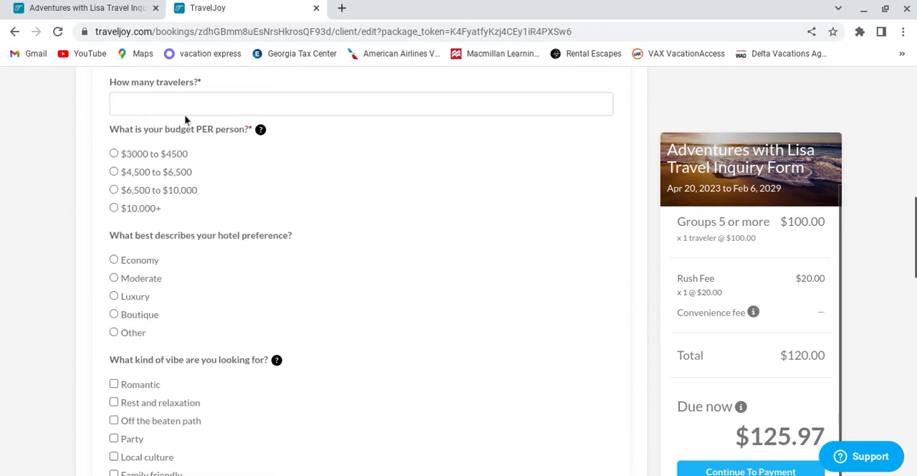
scroll(433, 256, "up", 8)
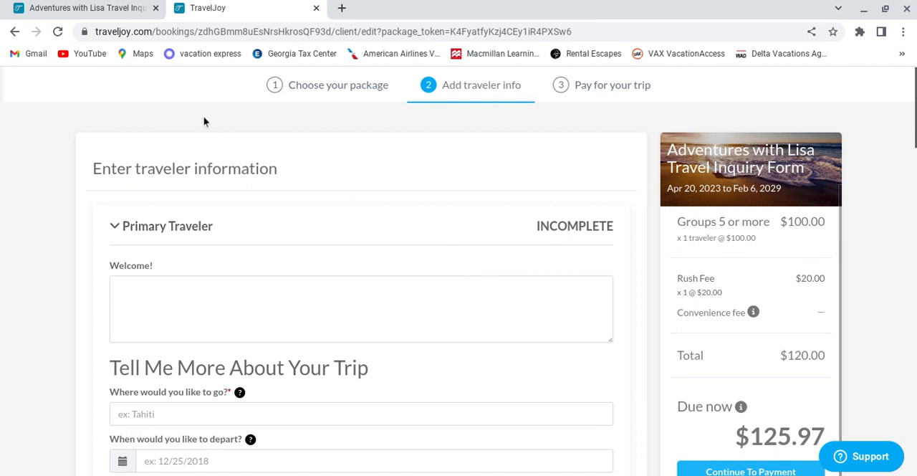
Step: Return to the group's files in the other browser tab and view the published Lisa Inquiry Form
left_click(109, 7)
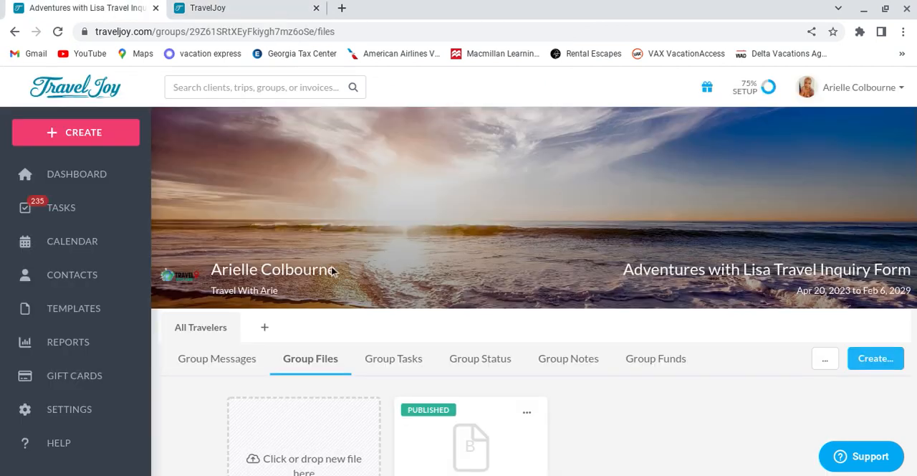
scroll(695, 448, "down", 2)
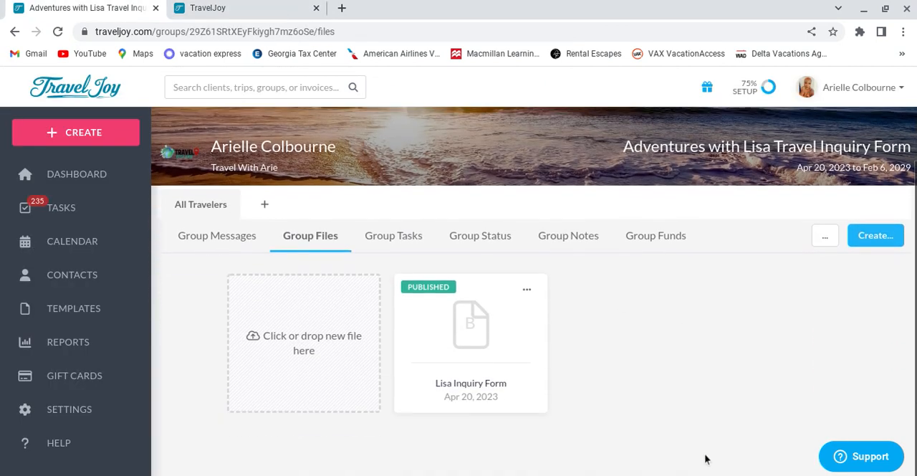
scroll(707, 444, "up", 2)
scroll(712, 440, "down", 2)
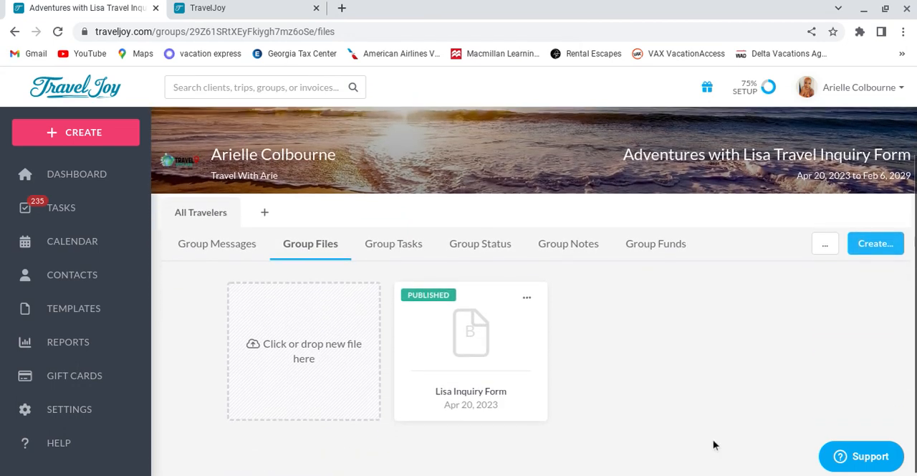